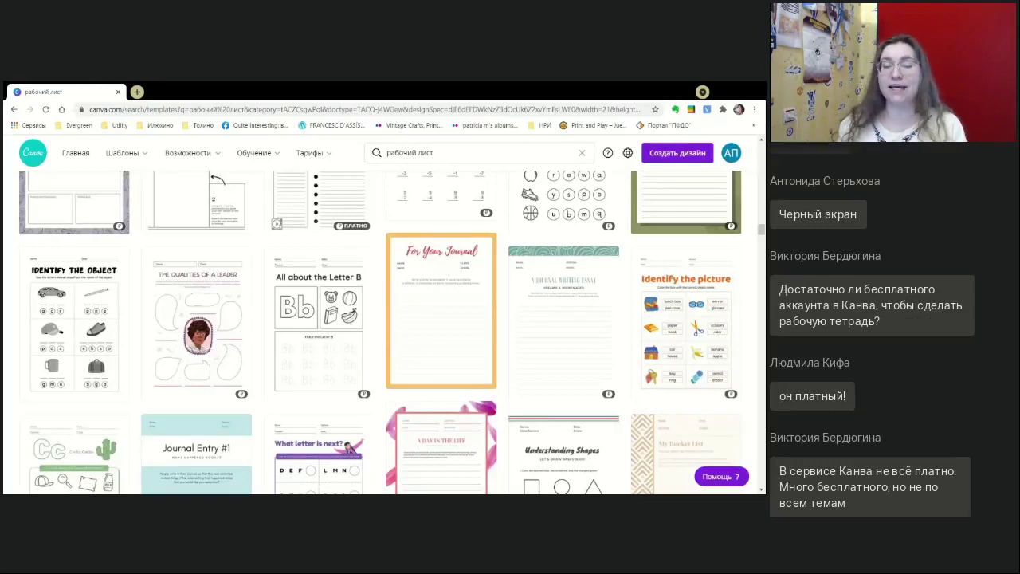
- Open the "The Qualities of a Leader" worksheet template and bring its central portrait into close view
{"action": "left_click", "coordinate": [204, 299]}
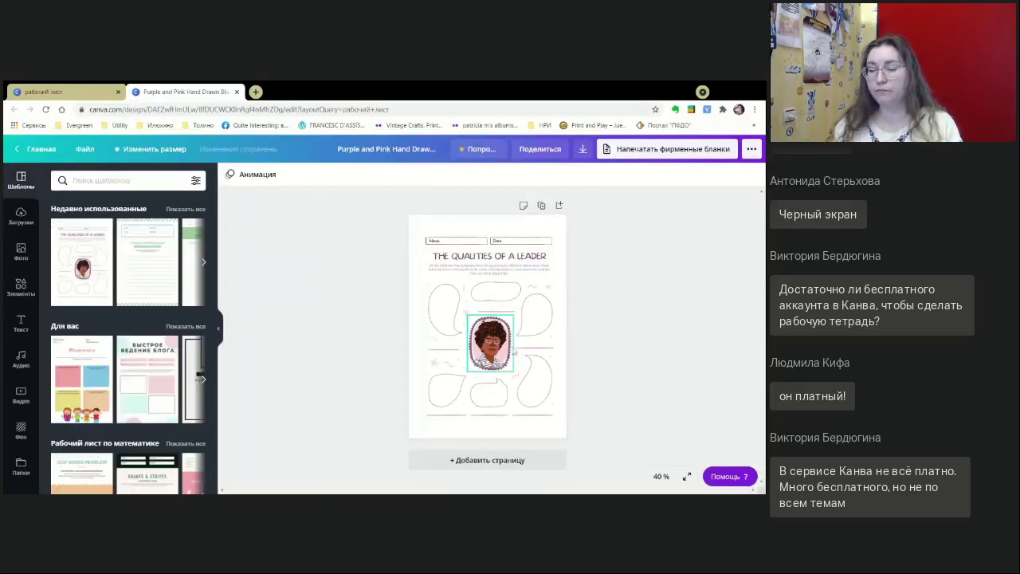
{"action": "left_click", "coordinate": [661, 476]}
{"action": "left_click", "coordinate": [647, 302]}
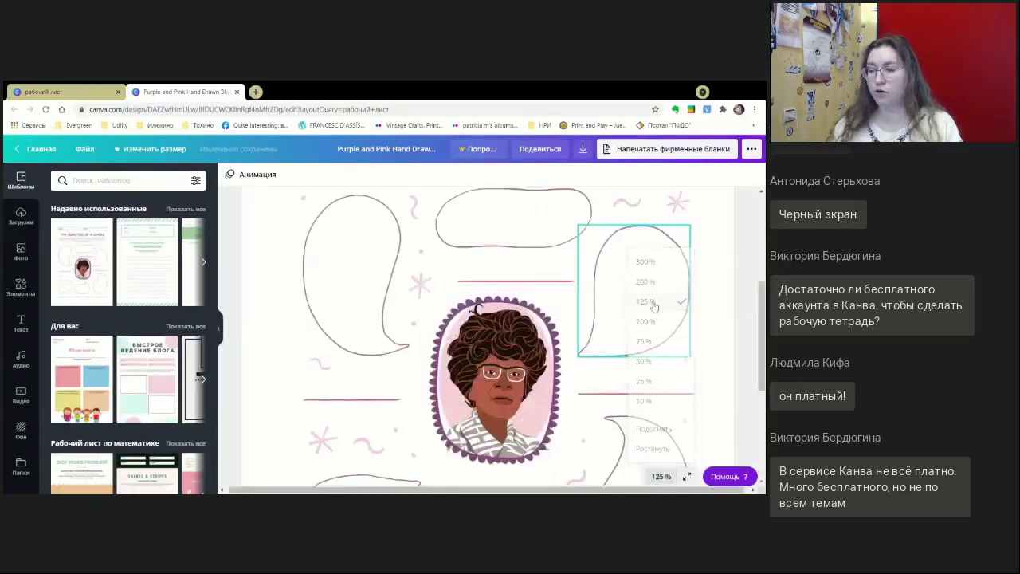
{"action": "scroll", "coordinate": [562, 369], "scroll_direction": "down", "scroll_amount": 1}
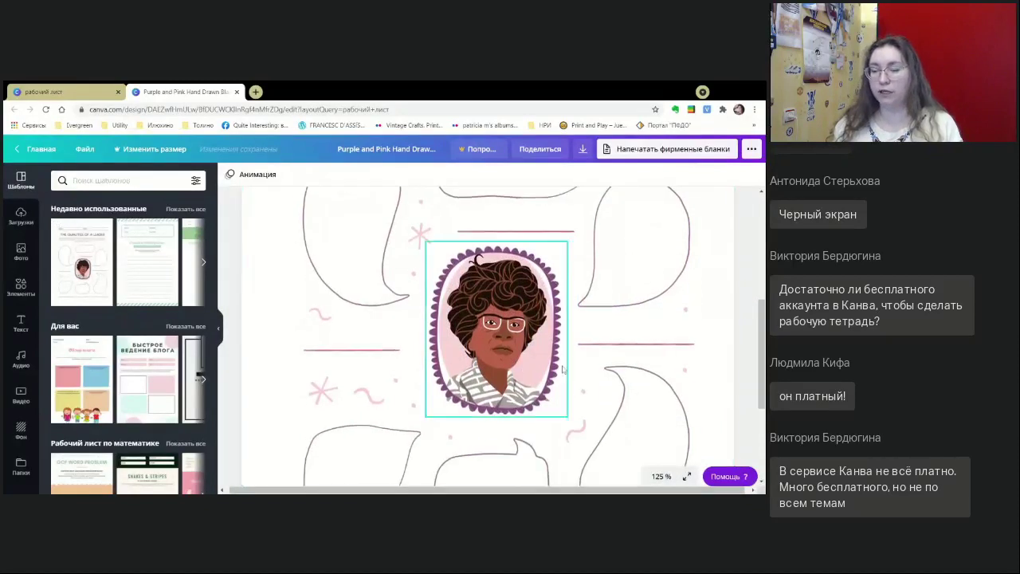
- Shift the purple frame off the portrait and check the download options for a premium image charge
{"action": "left_click", "coordinate": [494, 414]}
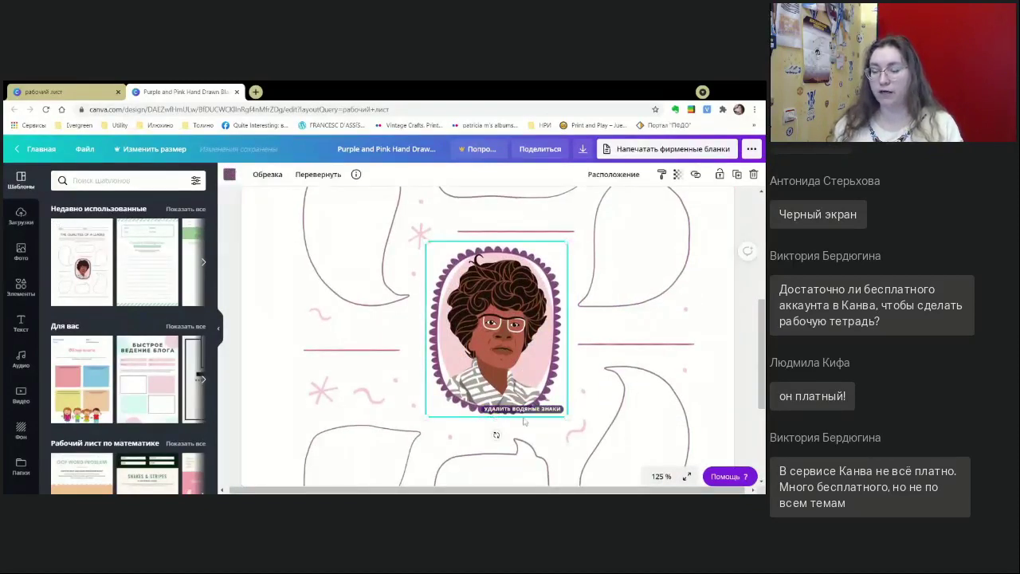
{"action": "left_click_drag", "start_coordinate": [507, 417], "coordinate": [534, 388]}
{"action": "left_click", "coordinate": [583, 149]}
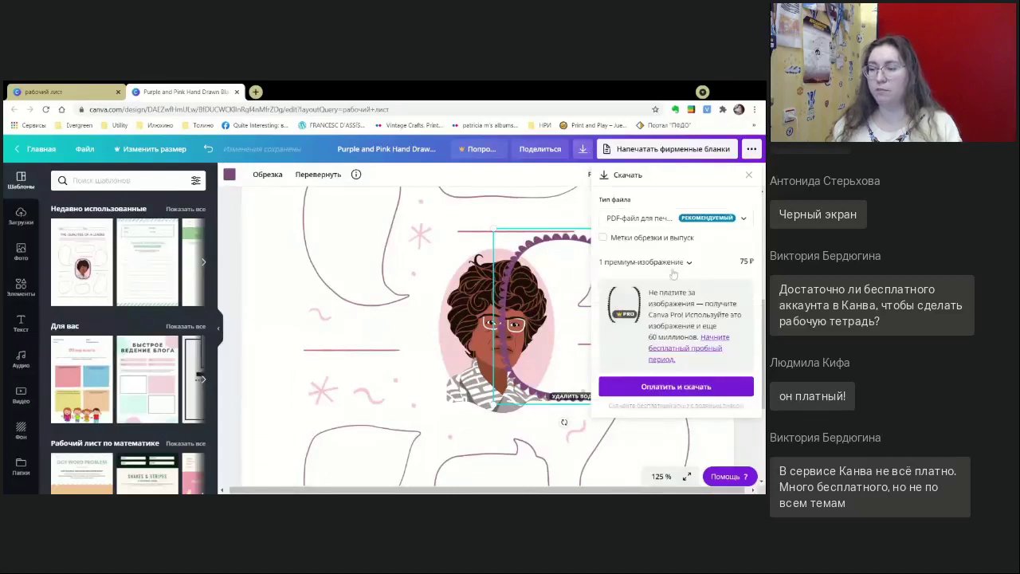
- Delete the purple premium frame from around the portrait and recheck the download options
{"action": "left_click_drag", "start_coordinate": [510, 362], "coordinate": [499, 366]}
{"action": "key", "text": "Delete"}
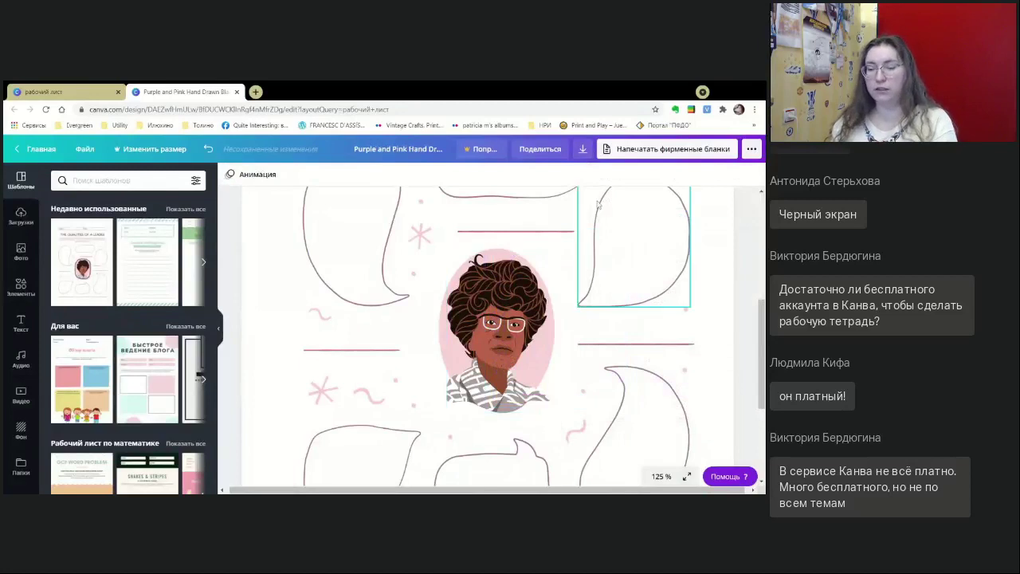
{"action": "left_click", "coordinate": [583, 155]}
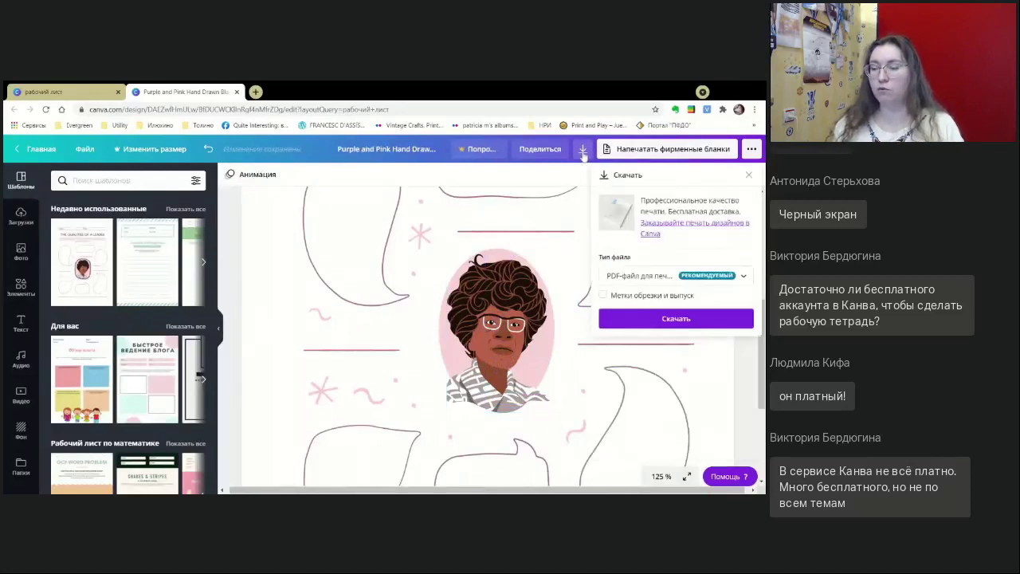
{"action": "left_click", "coordinate": [583, 153]}
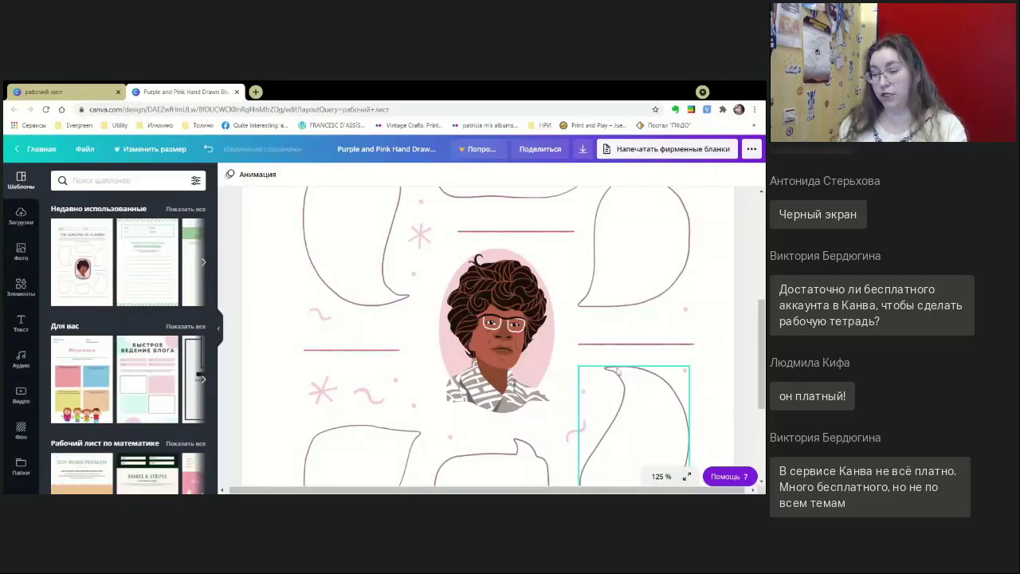
- Examine the outlined bubble shapes around the portrait as individual elements of the worksheet
{"action": "left_click", "coordinate": [661, 477]}
{"action": "left_click", "coordinate": [663, 342]}
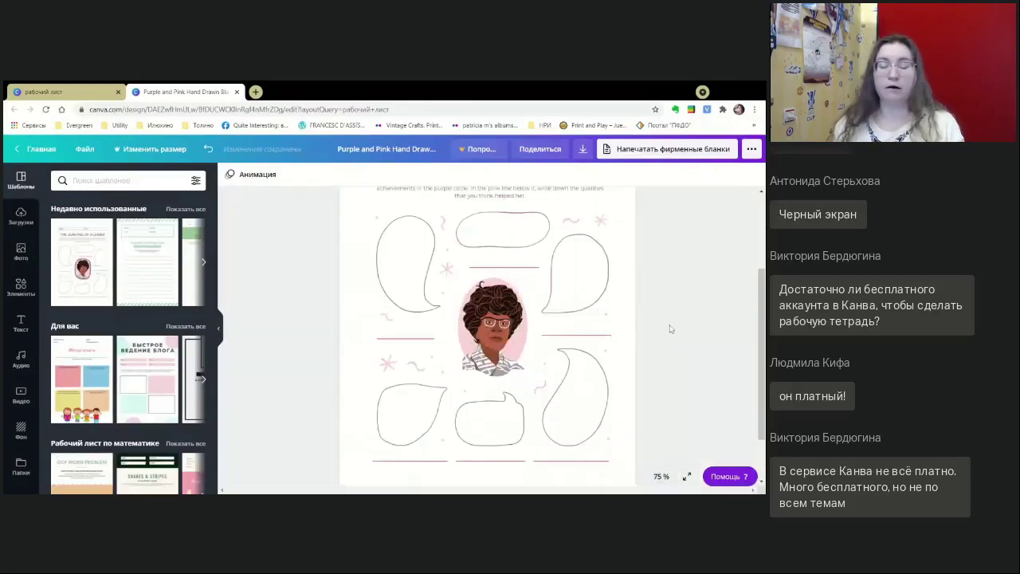
{"action": "left_click", "coordinate": [596, 309]}
{"action": "left_click", "coordinate": [410, 414]}
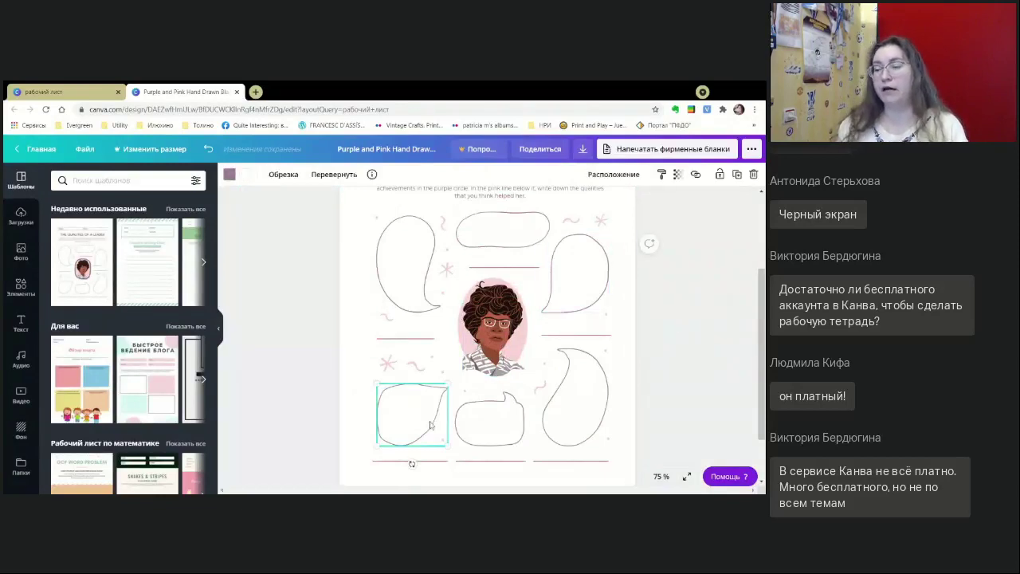
{"action": "left_click", "coordinate": [522, 434]}
{"action": "left_click", "coordinate": [573, 394]}
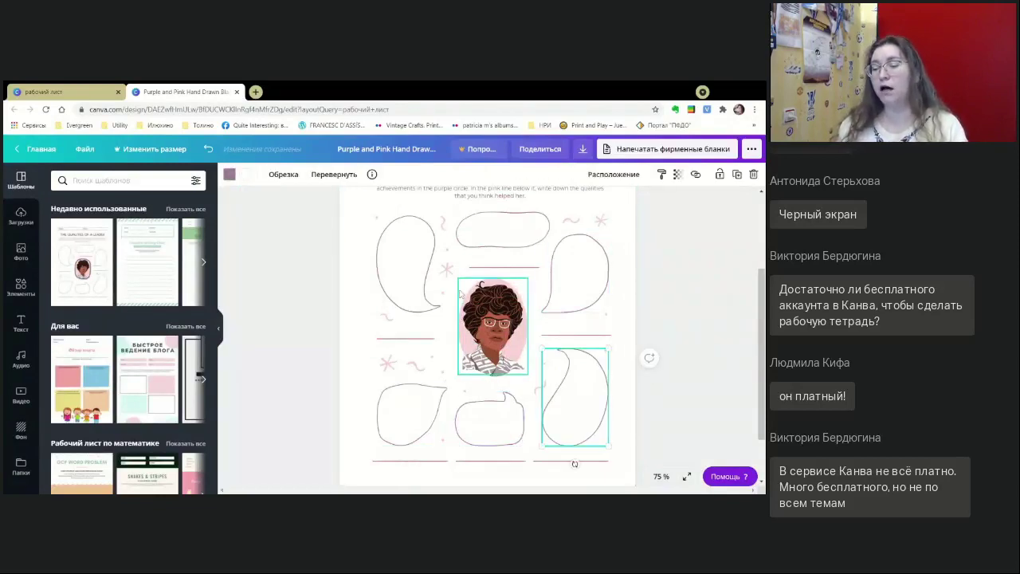
{"action": "left_click", "coordinate": [498, 239]}
{"action": "left_click", "coordinate": [678, 348]}
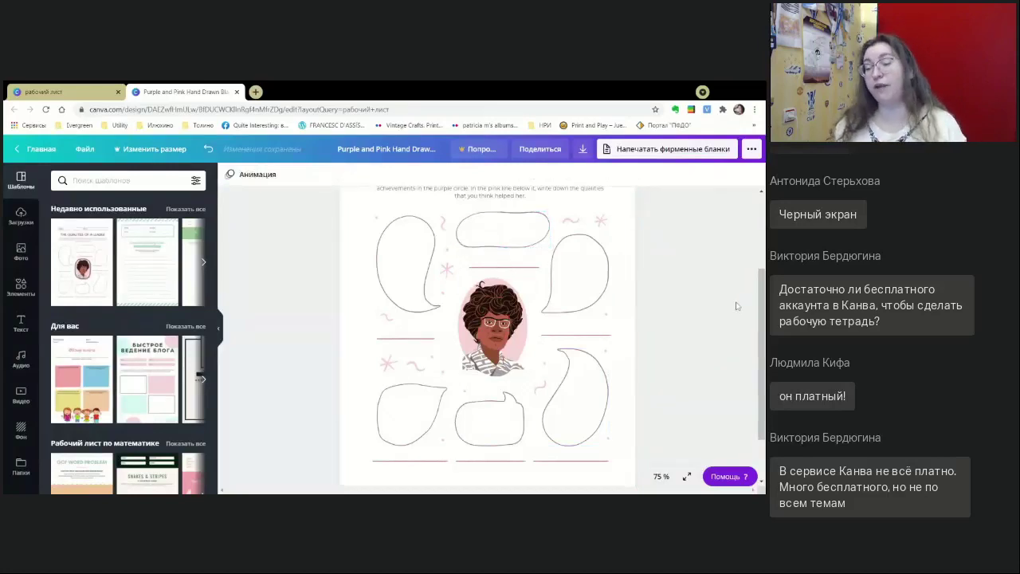
- Add a blank second page after the worksheet page
{"action": "scroll", "coordinate": [714, 259], "scroll_direction": "up", "scroll_amount": 3}
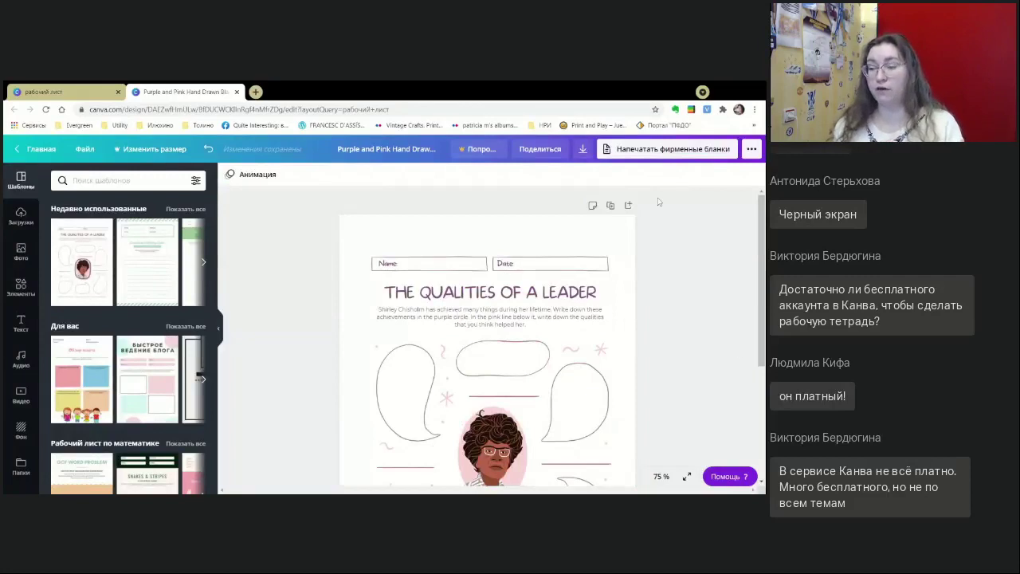
{"action": "left_click", "coordinate": [628, 205]}
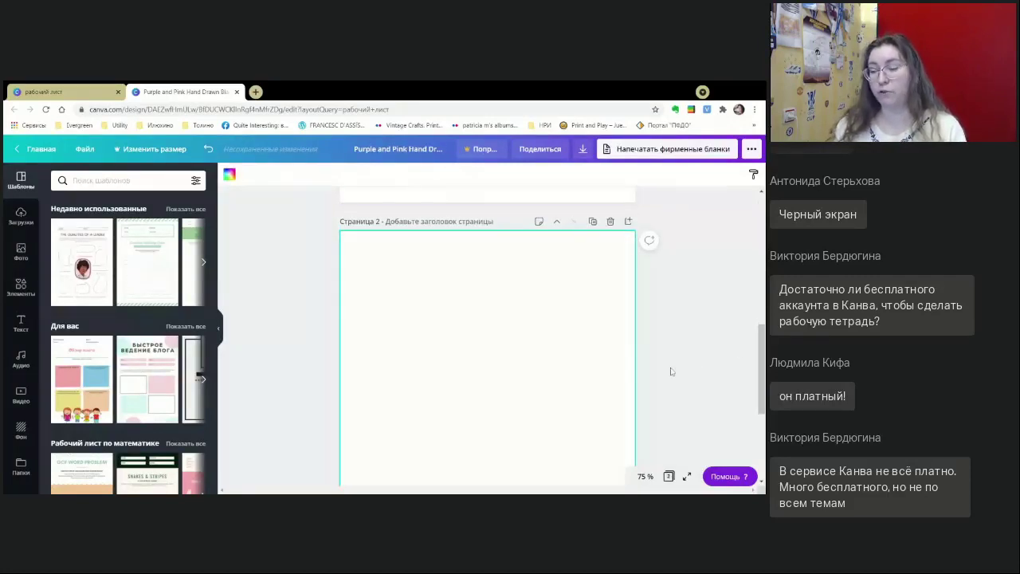
{"action": "left_click", "coordinate": [657, 322]}
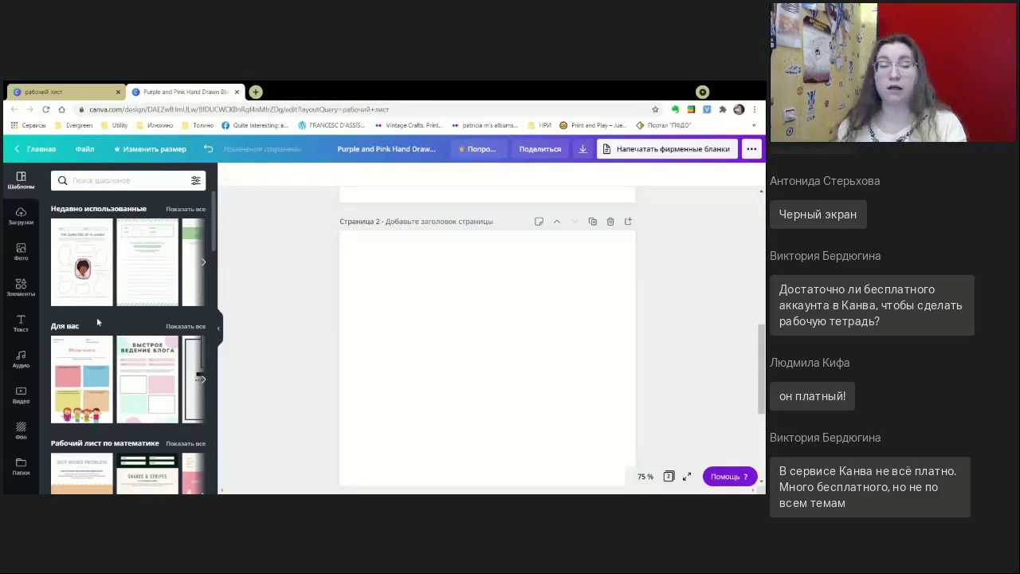
{"action": "left_click", "coordinate": [82, 261]}
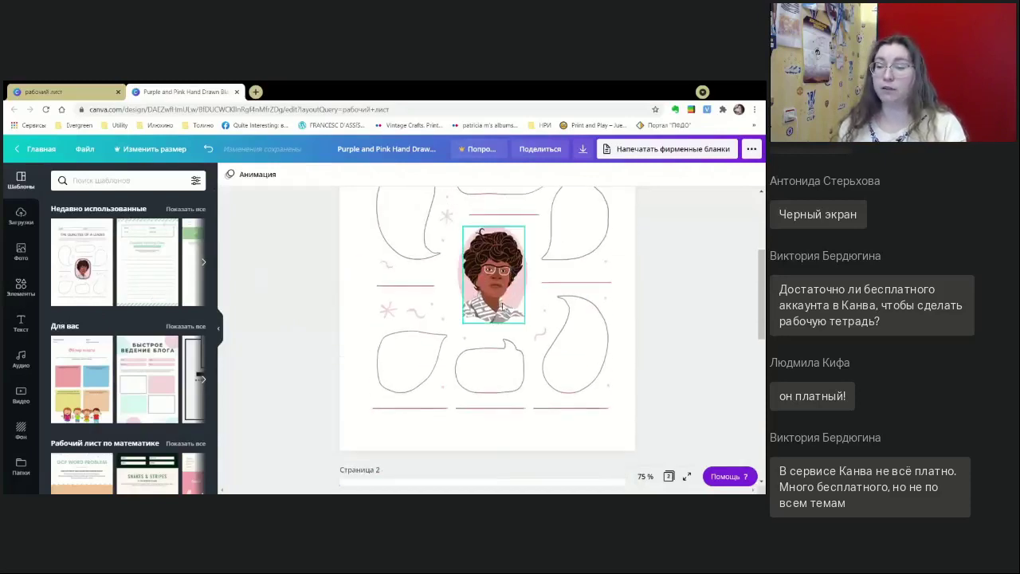
{"action": "scroll", "coordinate": [494, 351], "scroll_direction": "down", "scroll_amount": 3}
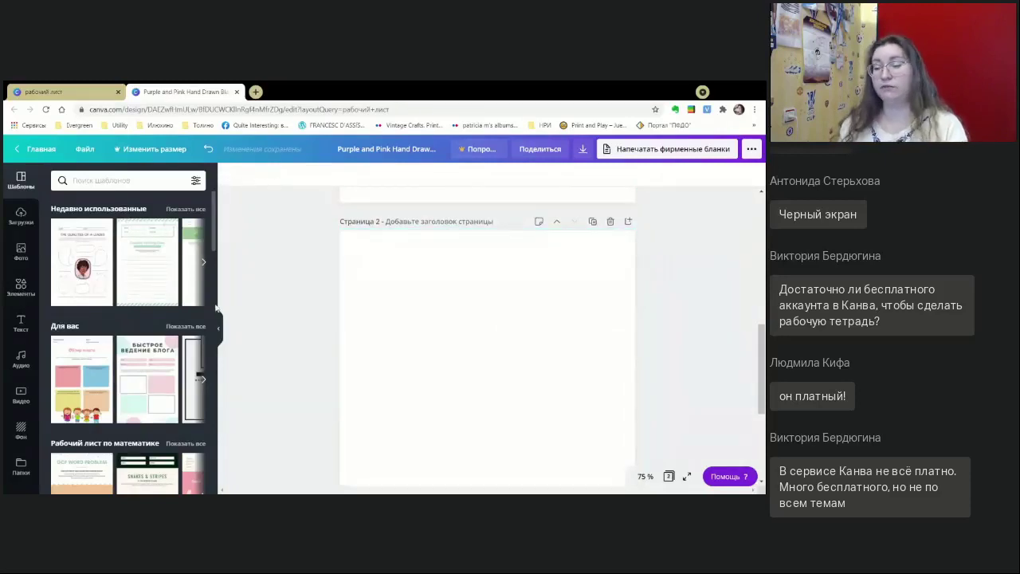
- Search the elements for "canva" and insert the grey round Canva logo on page 2
{"action": "left_click", "coordinate": [21, 287]}
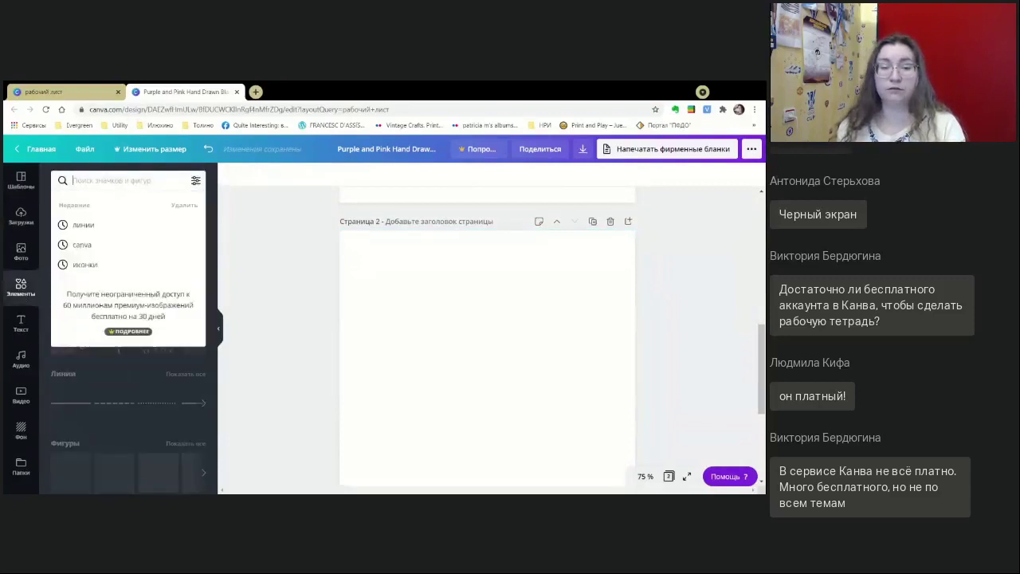
{"action": "left_click", "coordinate": [83, 245]}
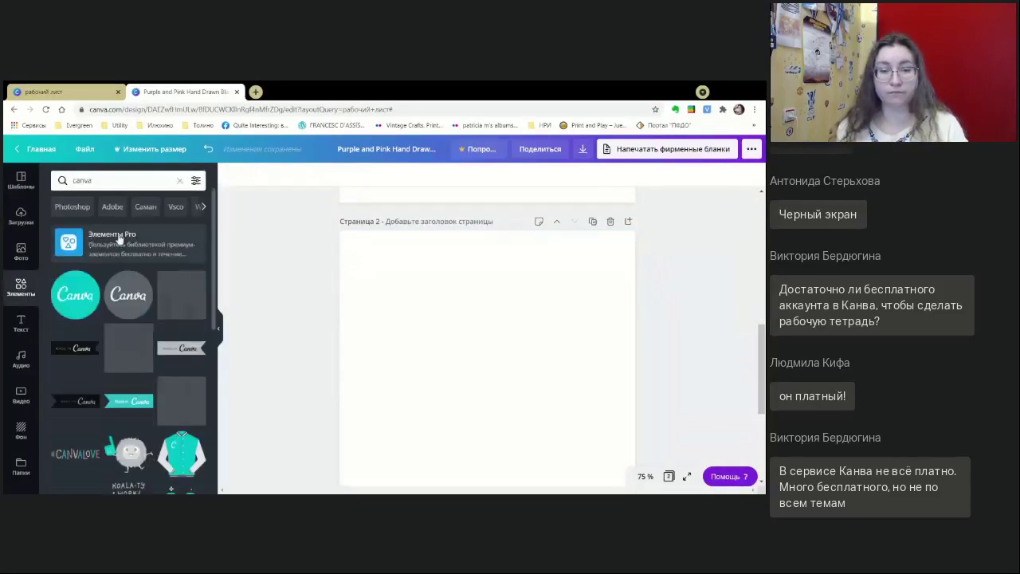
{"action": "left_click", "coordinate": [140, 291]}
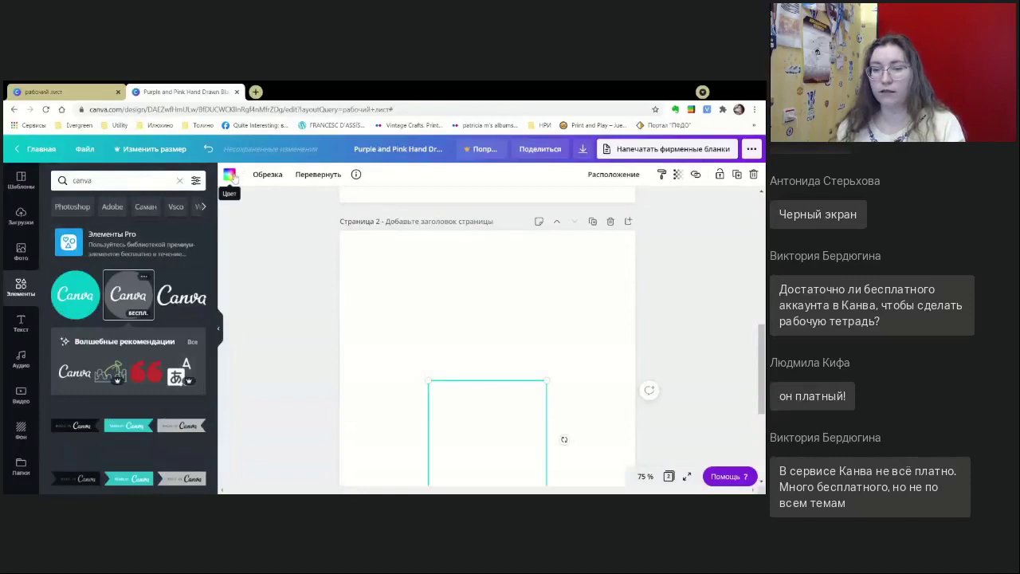
{"action": "left_click", "coordinate": [229, 175]}
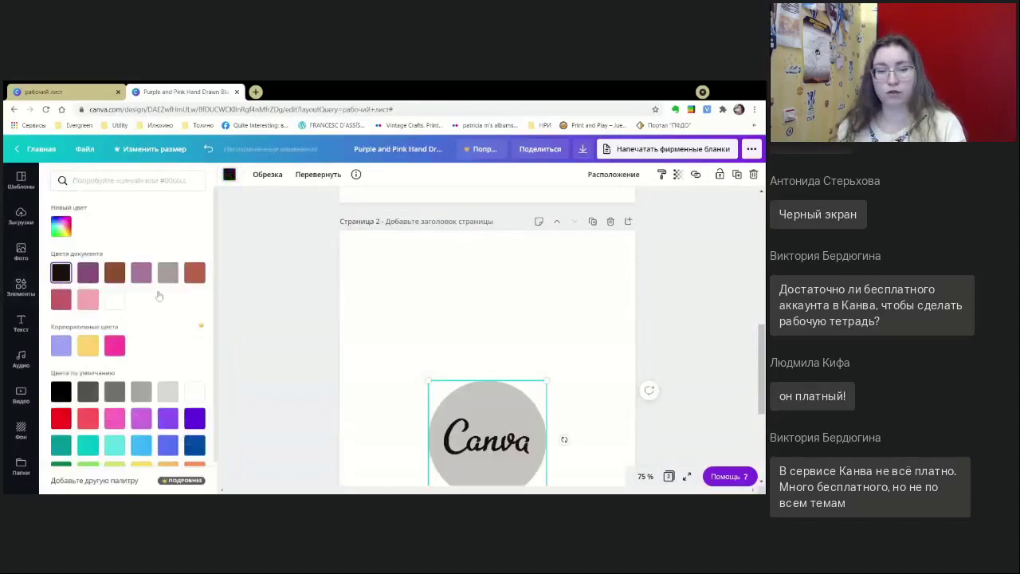
{"action": "left_click", "coordinate": [309, 345]}
- Shrink the Canva logo to a small badge and place it centred in the upper part of page 2
{"action": "left_click_drag", "start_coordinate": [467, 410], "coordinate": [495, 292]}
{"action": "left_click_drag", "start_coordinate": [545, 252], "coordinate": [487, 300]}
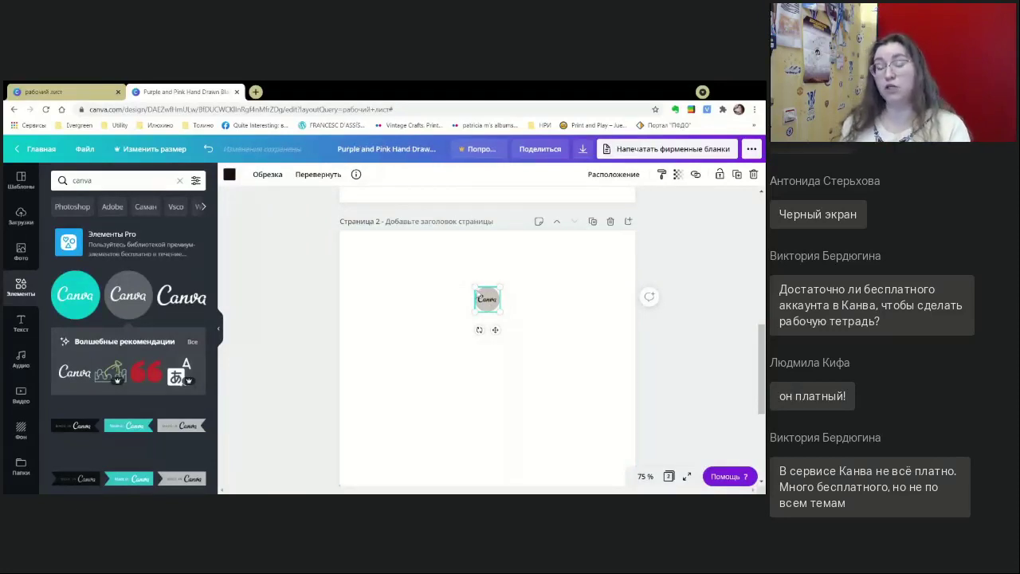
{"action": "left_click_drag", "start_coordinate": [489, 299], "coordinate": [488, 313]}
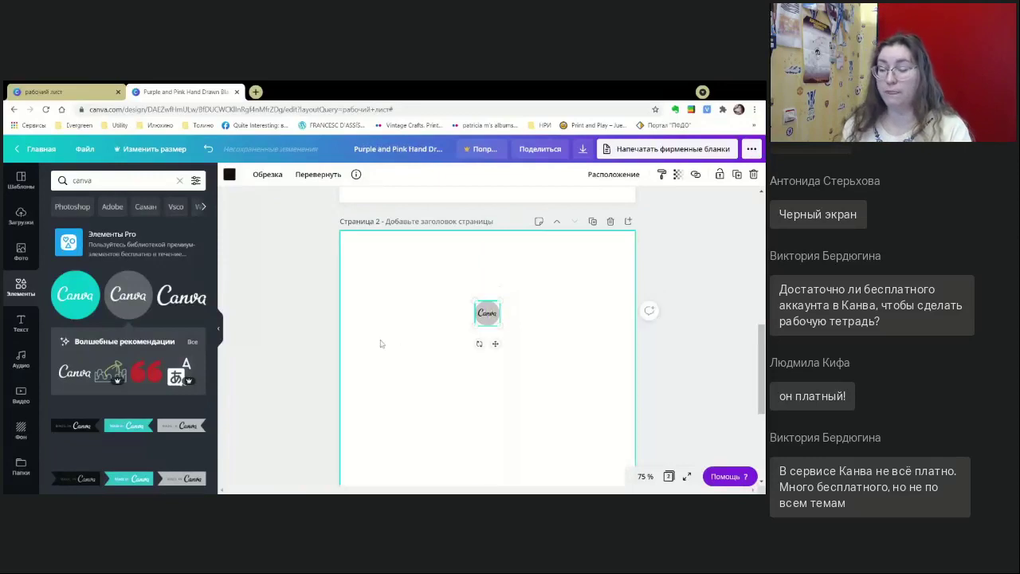
{"action": "left_click", "coordinate": [665, 271]}
- Copy all six outlined bubbles around the portrait on page 1 and paste them onto page 2
{"action": "scroll", "coordinate": [653, 255], "scroll_direction": "up", "scroll_amount": 5}
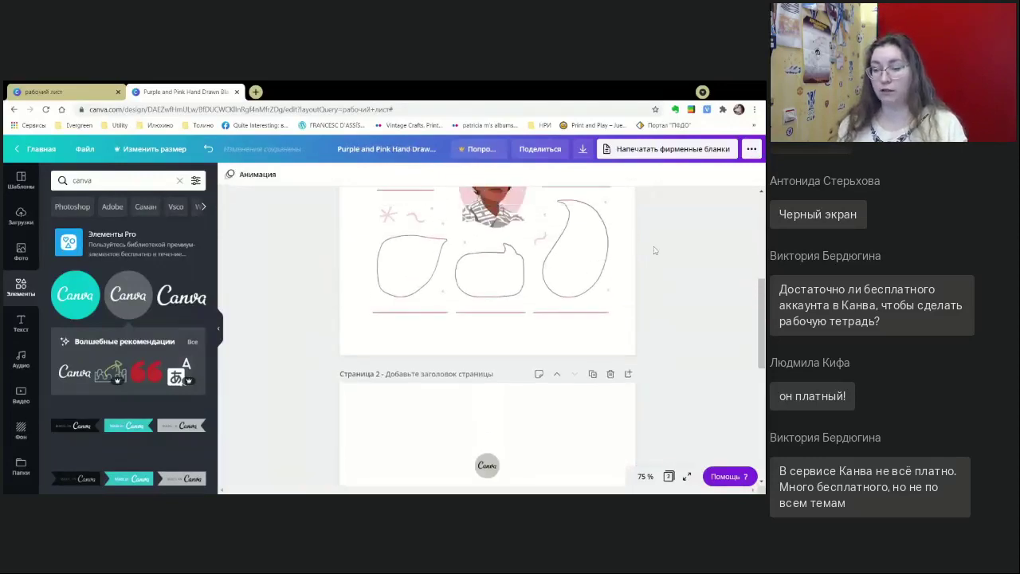
{"action": "left_click", "coordinate": [414, 266]}
{"action": "left_click", "coordinate": [508, 226], "text": "shift"}
{"action": "left_click", "coordinate": [603, 280], "text": "shift"}
{"action": "left_click", "coordinate": [603, 389], "text": "shift"}
{"action": "left_click", "coordinate": [514, 419], "text": "shift"}
{"action": "left_click", "coordinate": [407, 423], "text": "shift"}
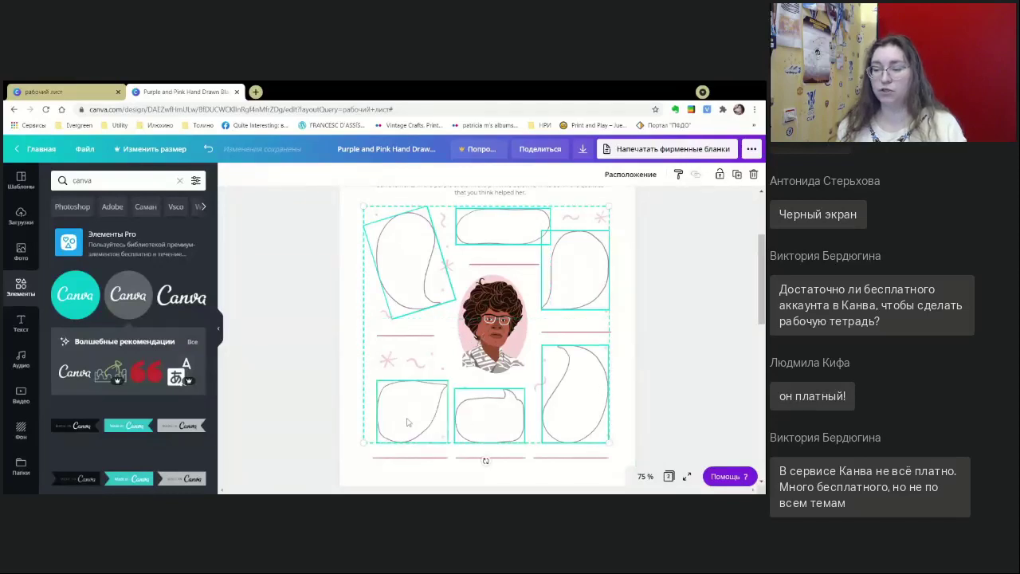
{"action": "scroll", "coordinate": [493, 344], "scroll_direction": "down", "scroll_amount": 4}
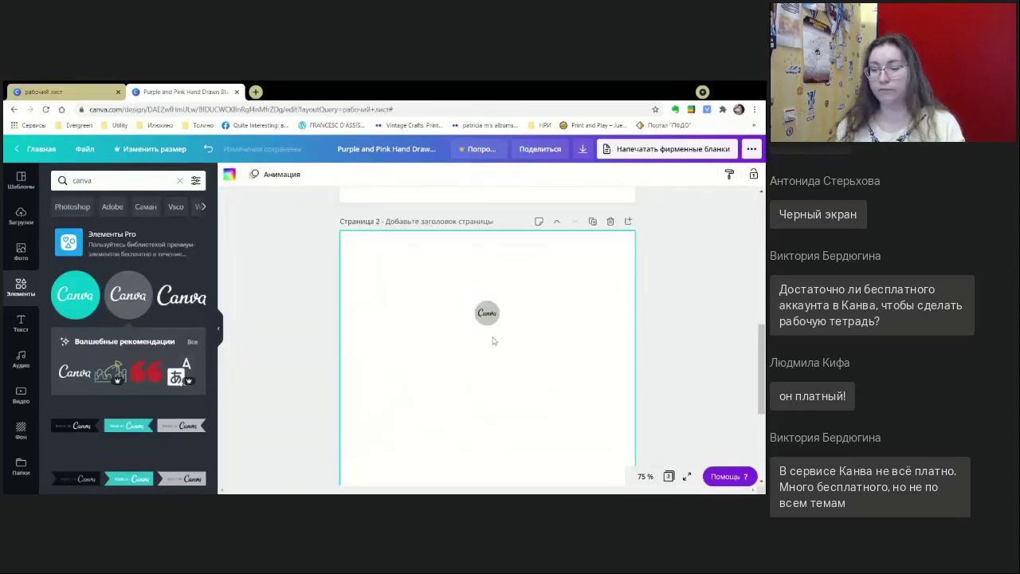
{"action": "key", "text": "ctrl+v"}
- Move the pasted bubbles up so they surround the logo on page 2, undoing the extra shift
{"action": "left_click_drag", "start_coordinate": [514, 368], "coordinate": [507, 264]}
{"action": "scroll", "coordinate": [667, 327], "scroll_direction": "down", "scroll_amount": 3}
{"action": "scroll", "coordinate": [668, 327], "scroll_direction": "up", "scroll_amount": 1}
{"action": "left_click_drag", "start_coordinate": [612, 364], "coordinate": [610, 289]}
{"action": "key", "text": "ctrl+z"}
- Enlarge the Canva logo between the bubbles to roughly twice its size
{"action": "left_click", "coordinate": [487, 300]}
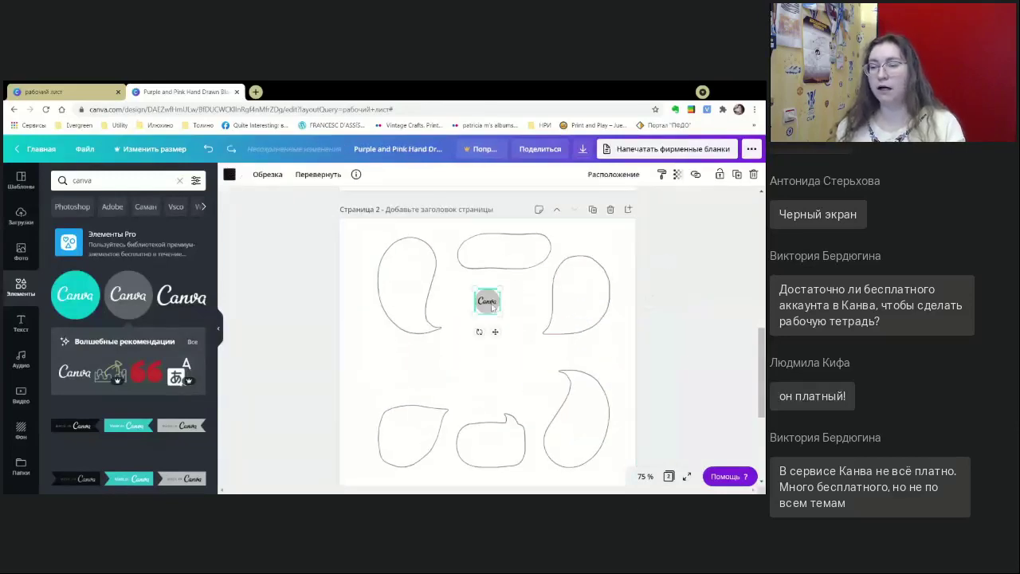
{"action": "left_click_drag", "start_coordinate": [512, 325], "coordinate": [522, 335]}
{"action": "left_click_drag", "start_coordinate": [475, 290], "coordinate": [464, 278]}
- Spread the upper-left bubble and the two right-hand bubbles outward to the page edges, moving the lower-right one up
{"action": "left_click_drag", "start_coordinate": [402, 278], "coordinate": [378, 267]}
{"action": "left_click", "coordinate": [546, 287]}
{"action": "left_click_drag", "start_coordinate": [585, 290], "coordinate": [600, 260]}
{"action": "left_click_drag", "start_coordinate": [594, 398], "coordinate": [600, 344]}
- Move the lower-left and bottom-middle bubbles up closer to the Canva logo
{"action": "left_click", "coordinate": [416, 424]}
{"action": "left_click_drag", "start_coordinate": [417, 424], "coordinate": [416, 351]}
{"action": "left_click", "coordinate": [502, 434]}
{"action": "left_click_drag", "start_coordinate": [518, 440], "coordinate": [531, 374]}
{"action": "left_click_drag", "start_coordinate": [416, 384], "coordinate": [417, 376]}
{"action": "left_click_drag", "start_coordinate": [510, 381], "coordinate": [513, 395]}
- Duplicate the pill-shaped bubble above the logo and place the copy below the lower-left bubble
{"action": "left_click", "coordinate": [483, 247]}
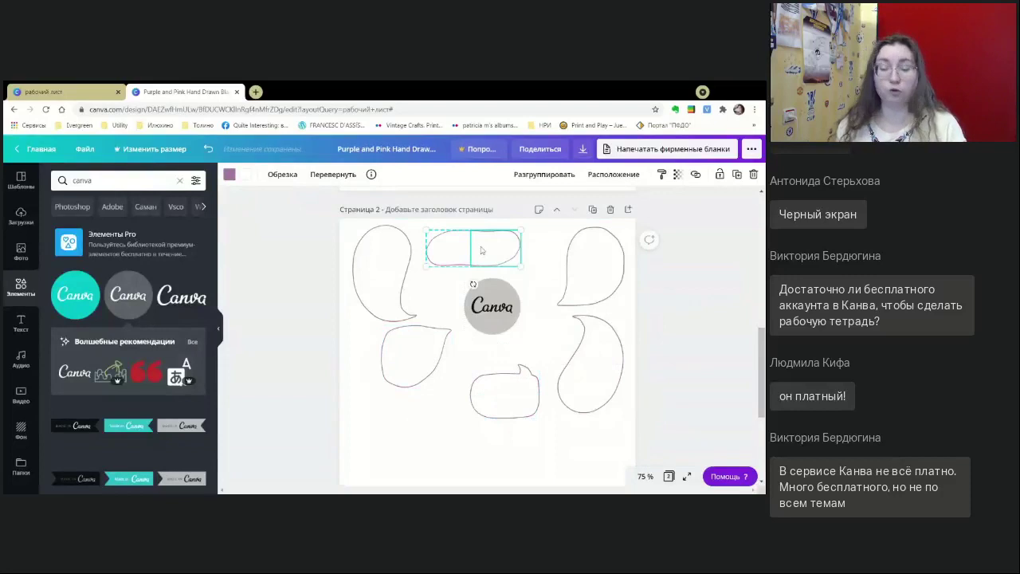
{"action": "key", "text": "ctrl+d"}
{"action": "left_click_drag", "start_coordinate": [481, 252], "coordinate": [426, 414]}
- Fine-tune the positions of the left-hand bubbles, the lower-right bubble and the Canva logo for more even spacing
{"action": "left_click", "coordinate": [392, 283]}
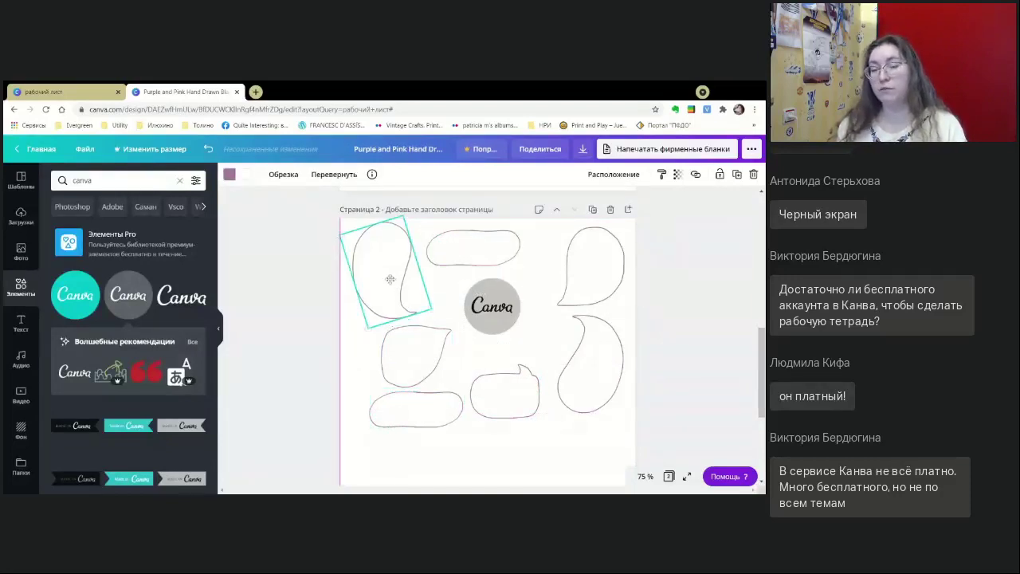
{"action": "left_click_drag", "start_coordinate": [418, 350], "coordinate": [431, 348]}
{"action": "left_click", "coordinate": [427, 426]}
{"action": "left_click_drag", "start_coordinate": [427, 427], "coordinate": [420, 426]}
{"action": "left_click_drag", "start_coordinate": [591, 369], "coordinate": [604, 384]}
{"action": "left_click_drag", "start_coordinate": [509, 322], "coordinate": [518, 322]}
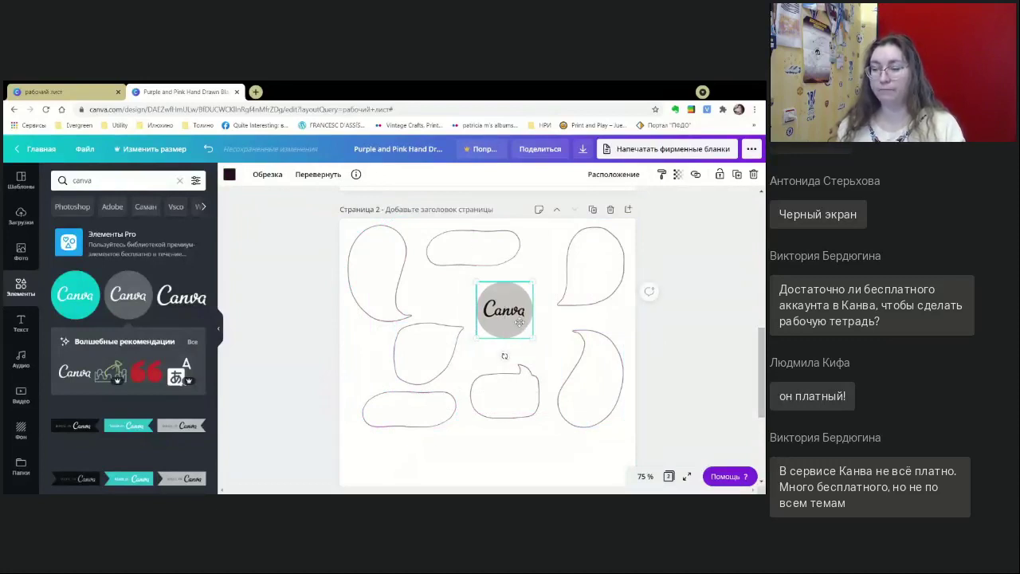
{"action": "left_click", "coordinate": [397, 300]}
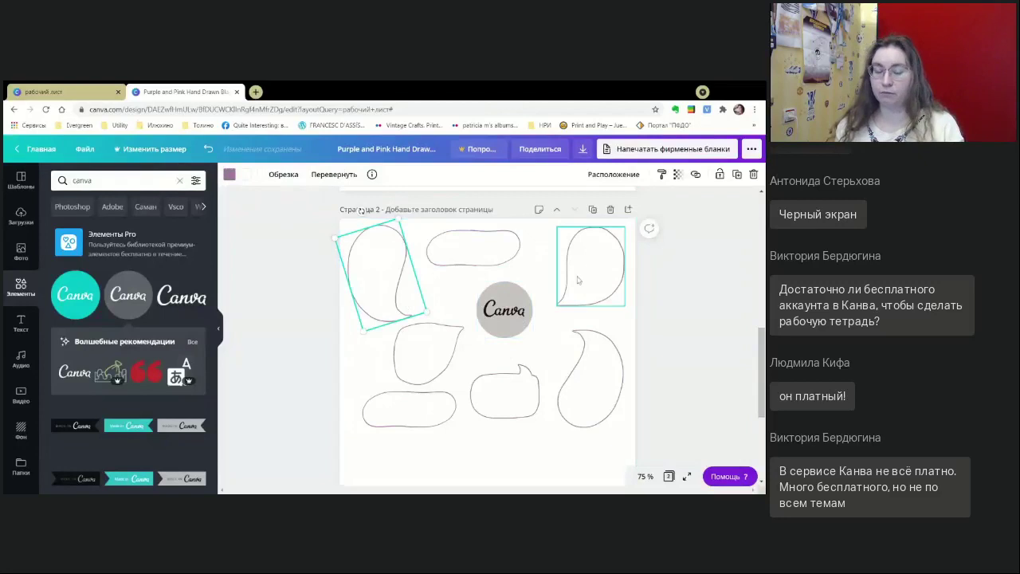
{"action": "left_click", "coordinate": [596, 303]}
{"action": "left_click", "coordinate": [620, 360]}
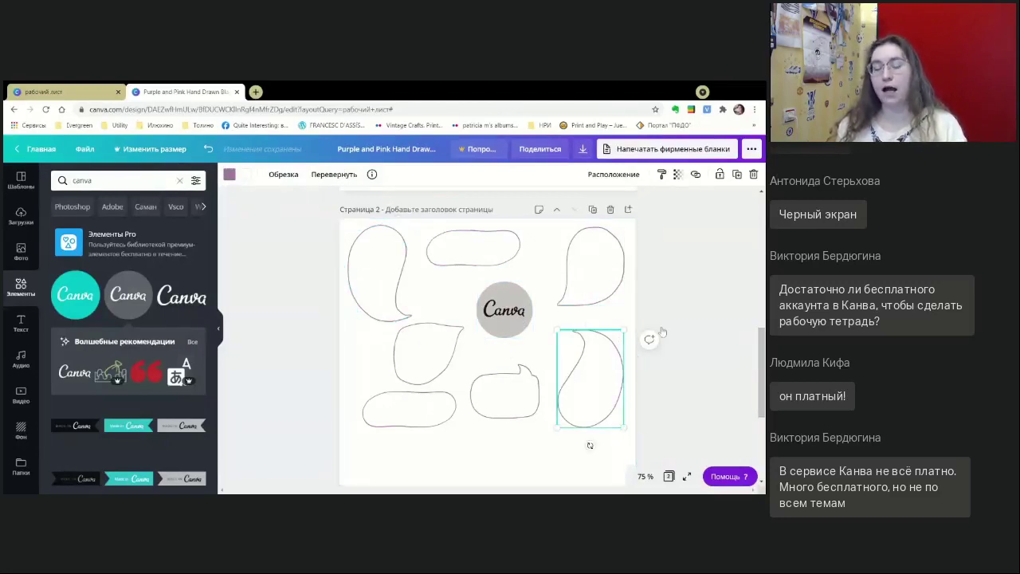
{"action": "left_click", "coordinate": [696, 372]}
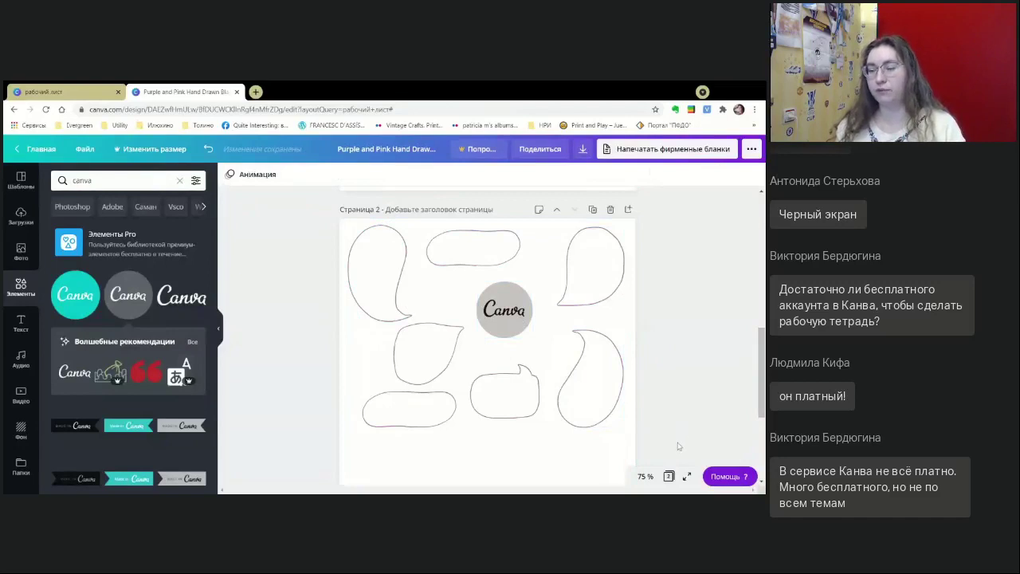
{"action": "left_click_drag", "start_coordinate": [679, 445], "coordinate": [625, 354]}
- Change the outline colour of the lower-right bubble to the document's black
{"action": "left_click", "coordinate": [618, 371]}
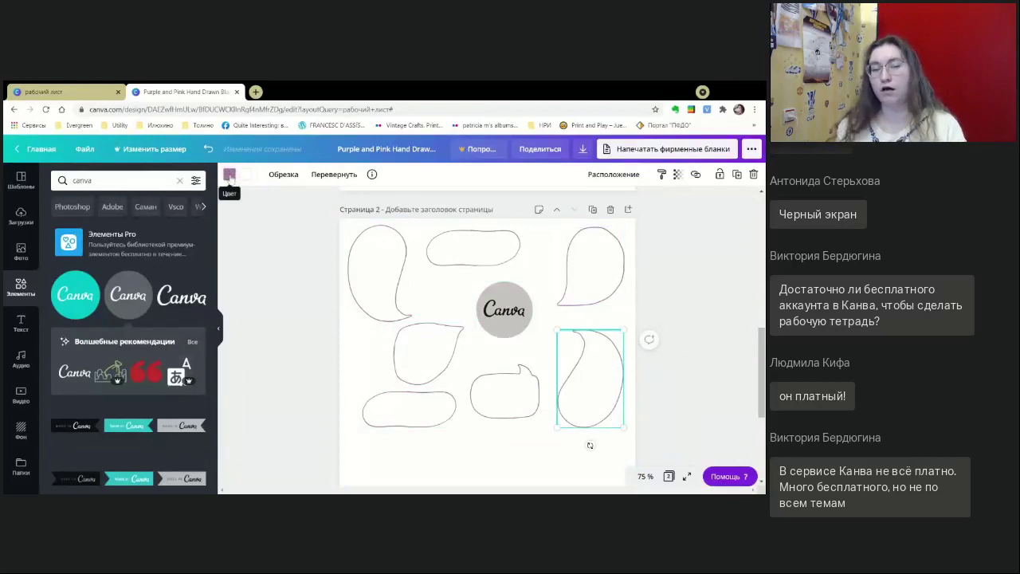
{"action": "left_click", "coordinate": [229, 176]}
{"action": "left_click", "coordinate": [61, 273]}
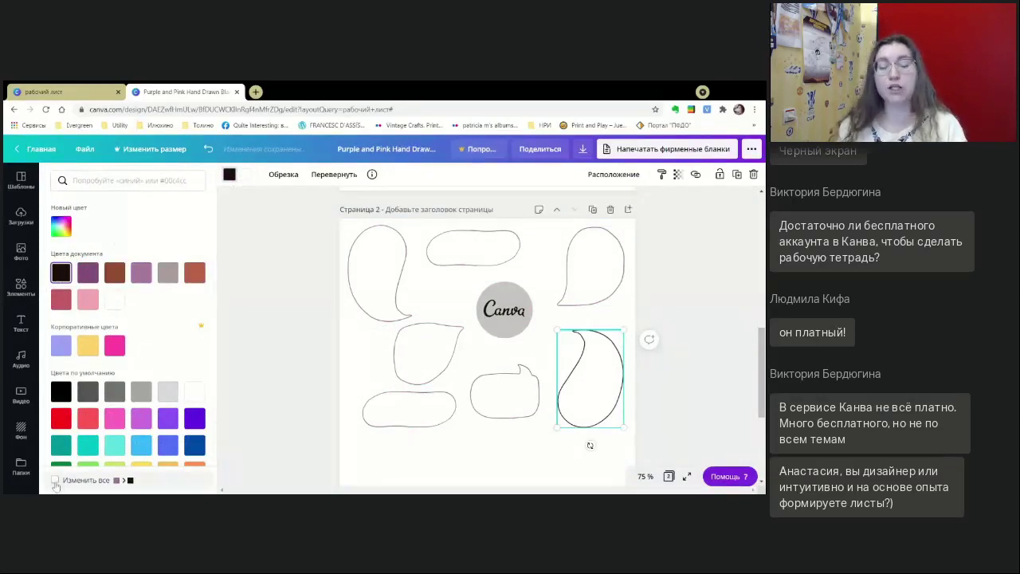
- Apply the black outline colour to all bubbles of the same original colour at once and deselect
{"action": "left_click", "coordinate": [55, 480]}
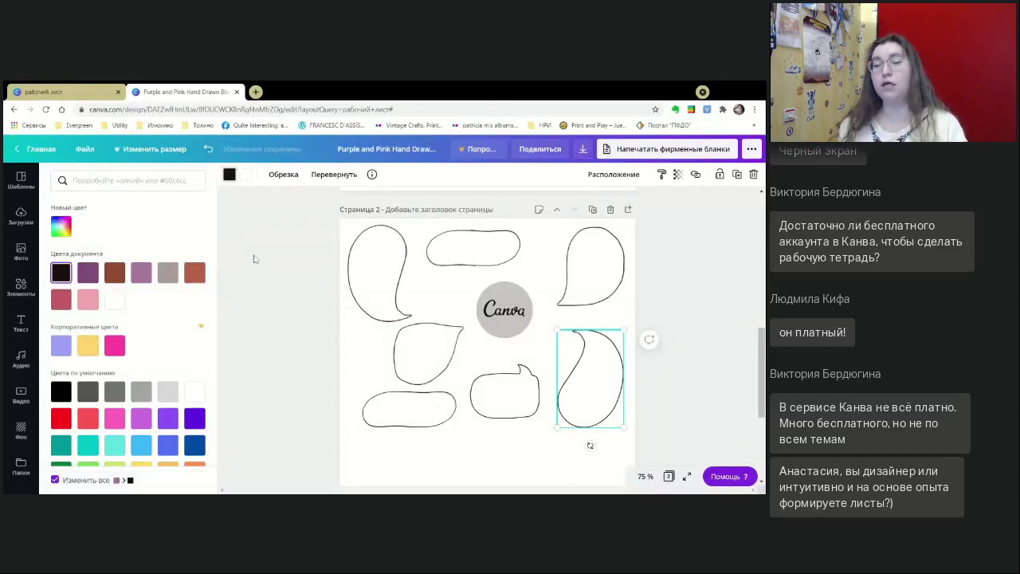
{"action": "left_click", "coordinate": [254, 259]}
{"action": "left_click", "coordinate": [661, 253]}
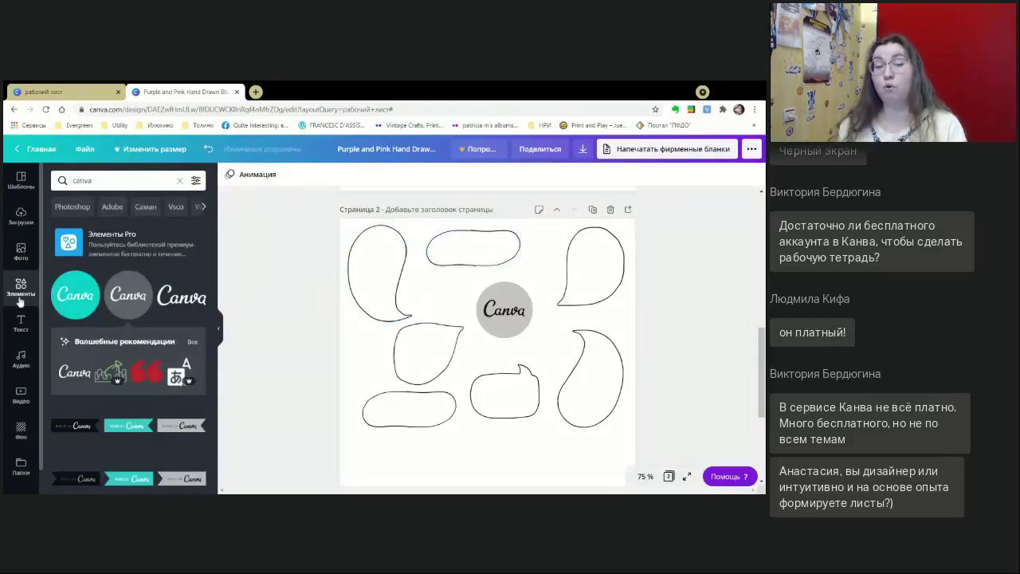
- Add a subheading text box reading "55 примеров рабочих листов" to page 2
{"action": "left_click", "coordinate": [21, 321]}
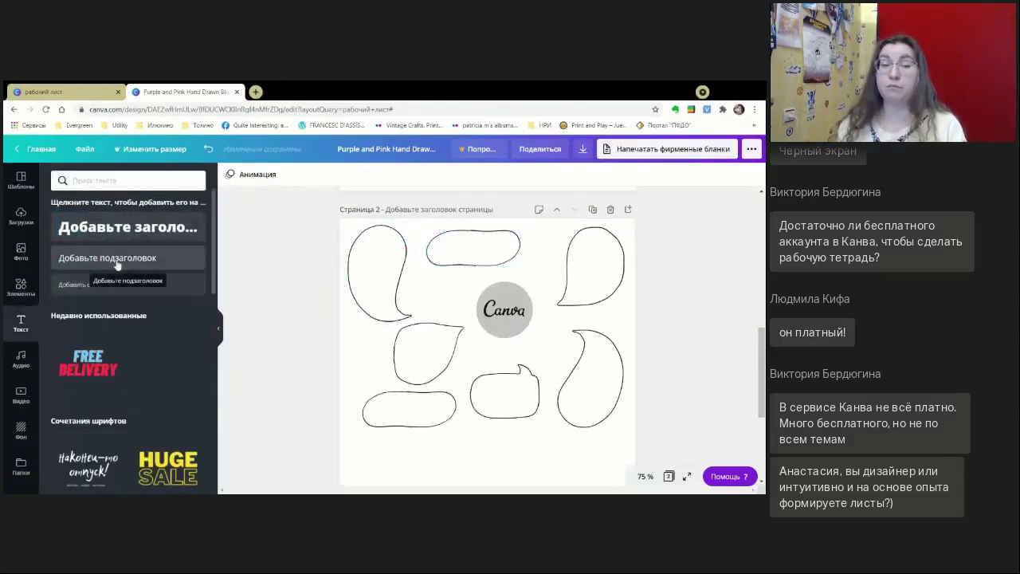
{"action": "left_click", "coordinate": [114, 257]}
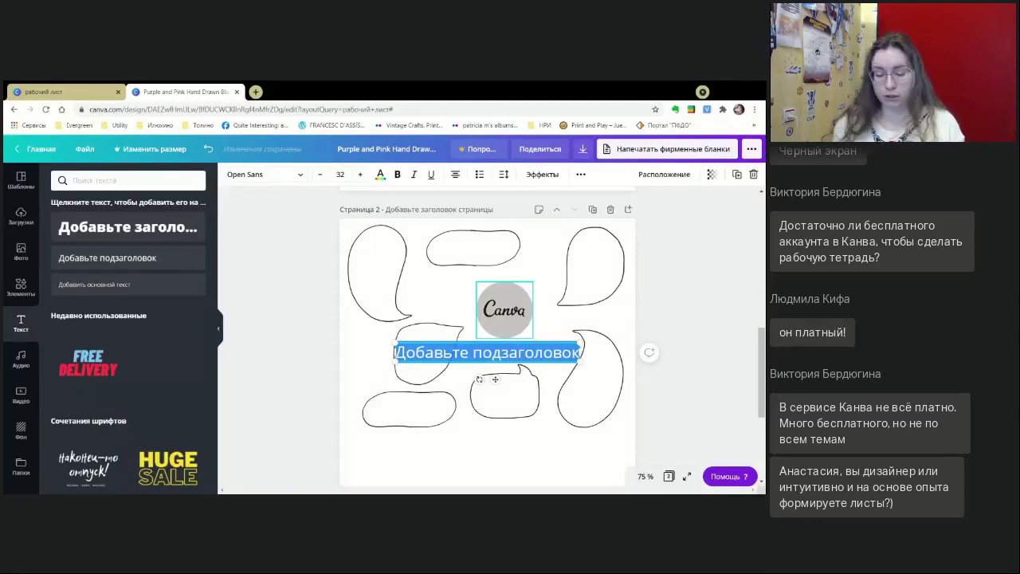
{"action": "type", "text": "55 примеров р"}
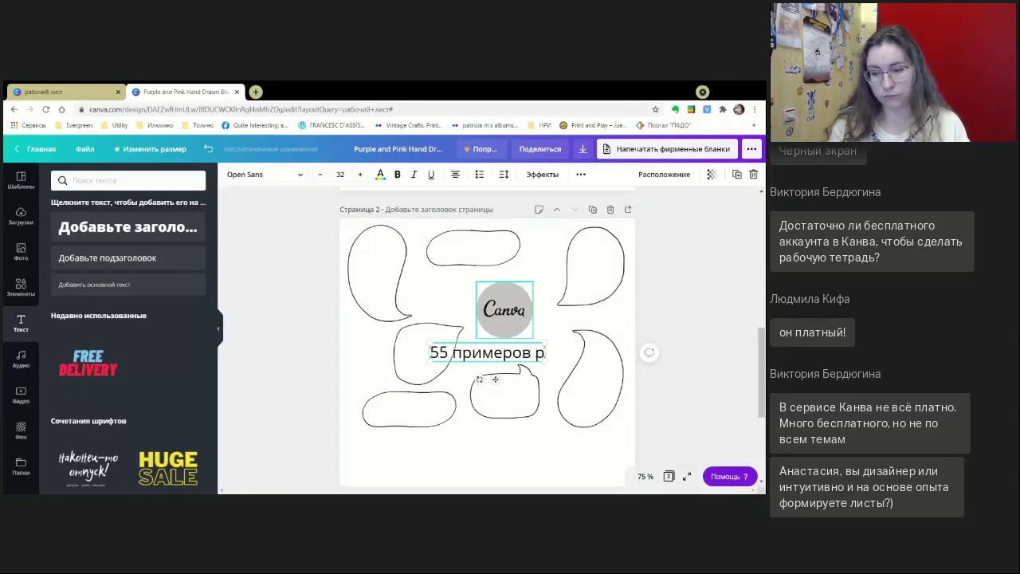
{"action": "type", "text": "абочих листов"}
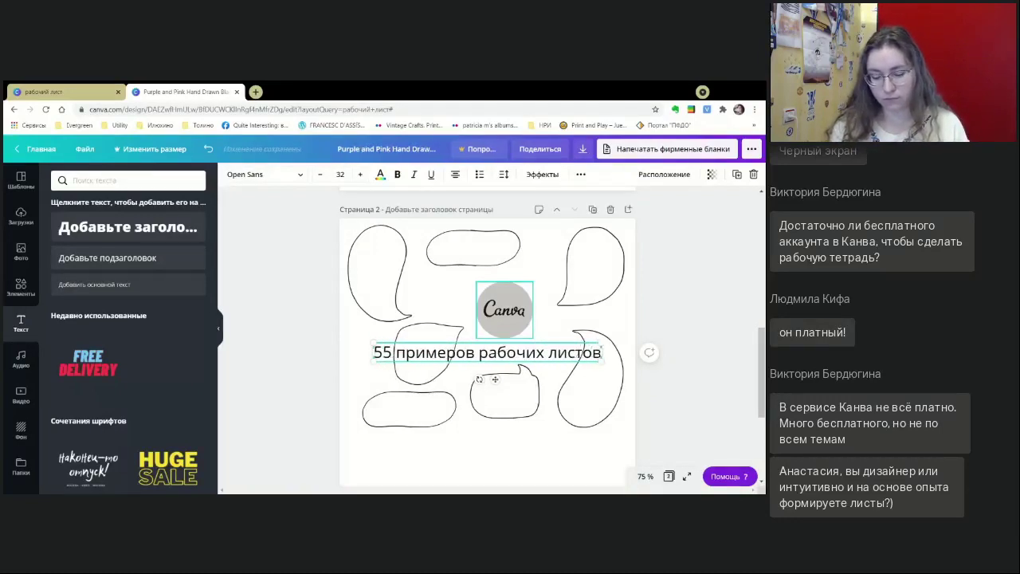
- Set the new subheading text to size 25 in the Bad Script font
{"action": "key", "text": "ctrl+a"}
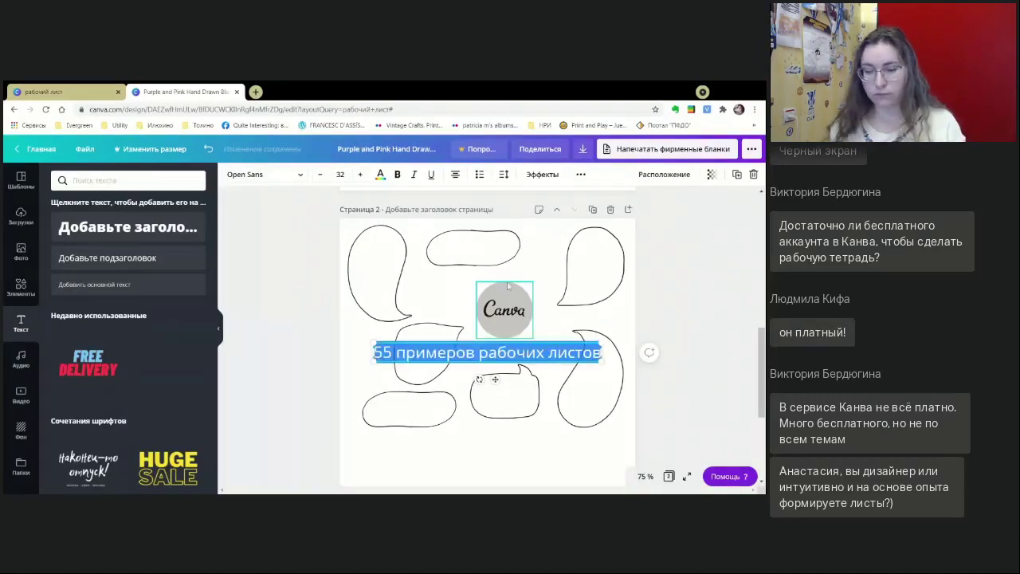
{"action": "left_click", "coordinate": [319, 175]}
{"action": "left_click", "coordinate": [320, 174]}
{"action": "left_click", "coordinate": [319, 175]}
{"action": "left_click", "coordinate": [319, 175]}
{"action": "left_click", "coordinate": [320, 175]}
{"action": "left_click", "coordinate": [319, 174]}
{"action": "left_click", "coordinate": [319, 174]}
{"action": "left_click", "coordinate": [275, 177]}
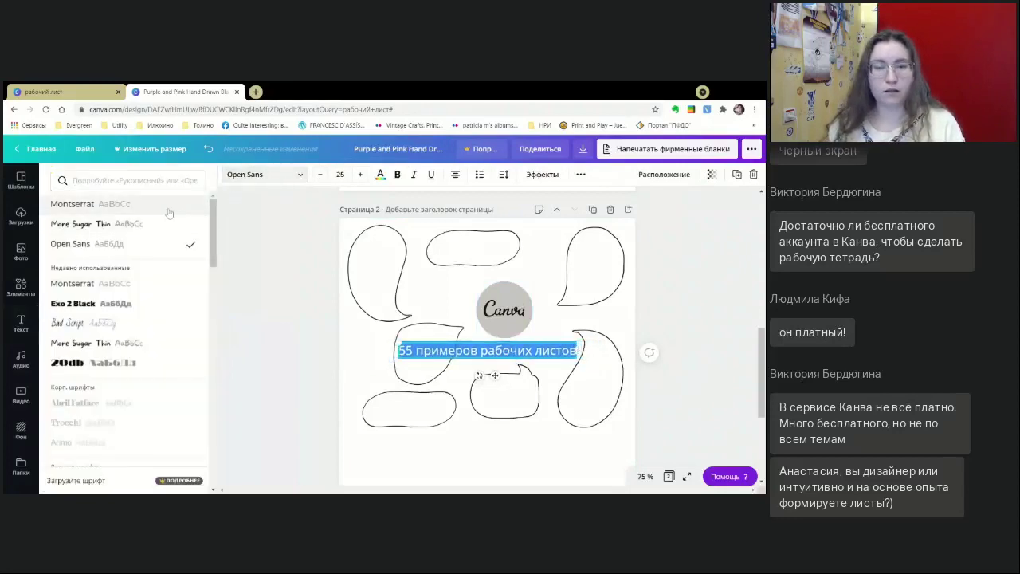
{"action": "left_click", "coordinate": [119, 324]}
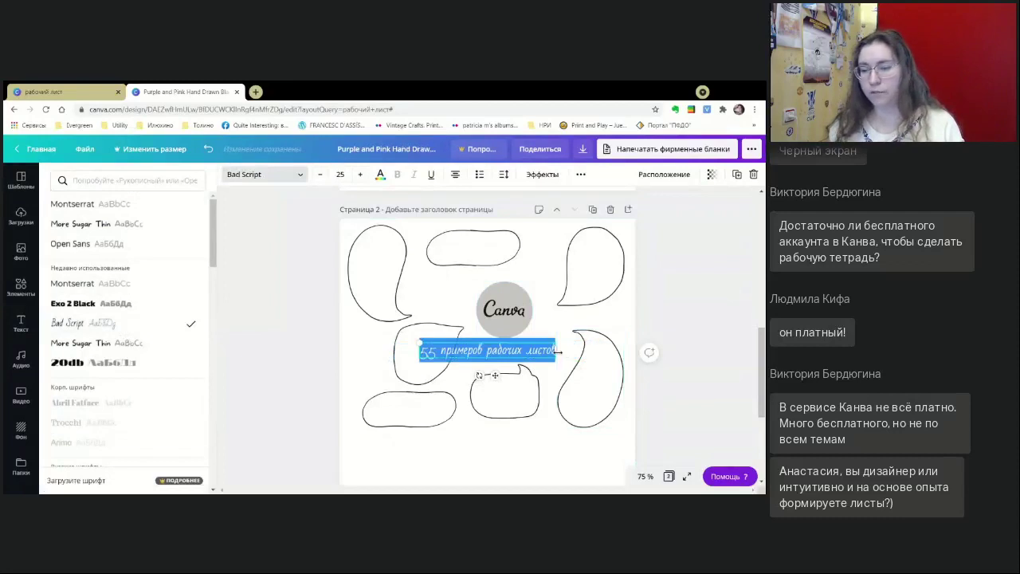
- Narrow the subheading's text box so it wraps onto two lines and reduce its font size to 21
{"action": "left_click_drag", "start_coordinate": [555, 351], "coordinate": [494, 363]}
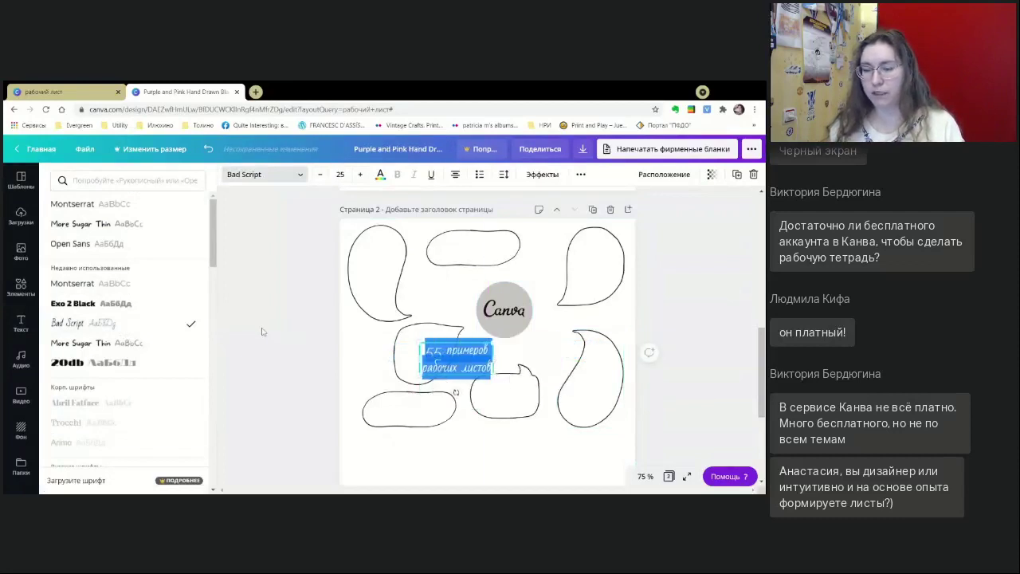
{"action": "left_click", "coordinate": [320, 175]}
{"action": "left_click", "coordinate": [320, 174]}
{"action": "left_click", "coordinate": [320, 175]}
{"action": "left_click", "coordinate": [320, 174]}
{"action": "left_click", "coordinate": [341, 379]}
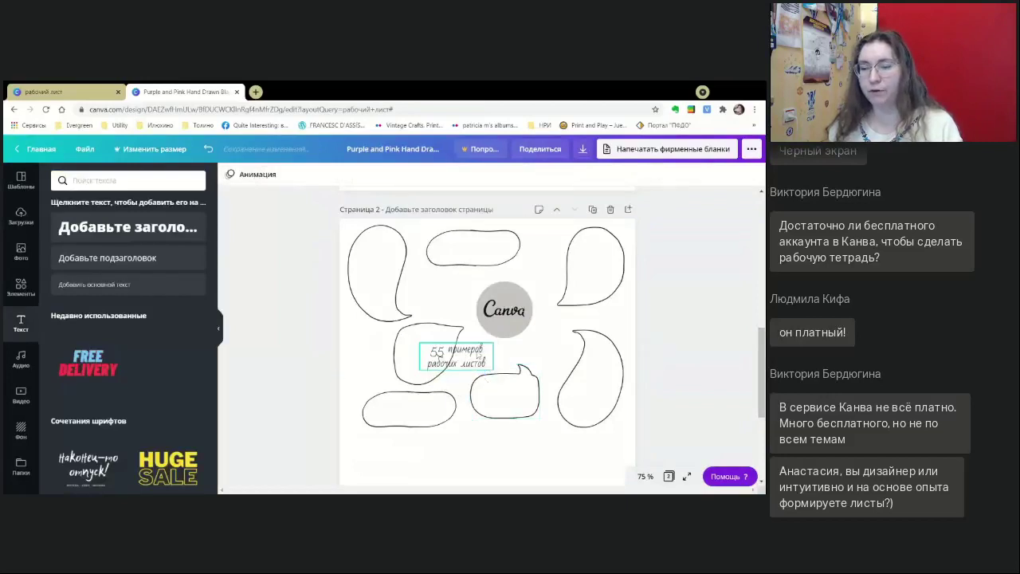
- Place the "55 примеров рабочих листов" text inside the speech bubble below the Canva logo
{"action": "left_click_drag", "start_coordinate": [466, 356], "coordinate": [519, 399]}
{"action": "left_click", "coordinate": [688, 319]}
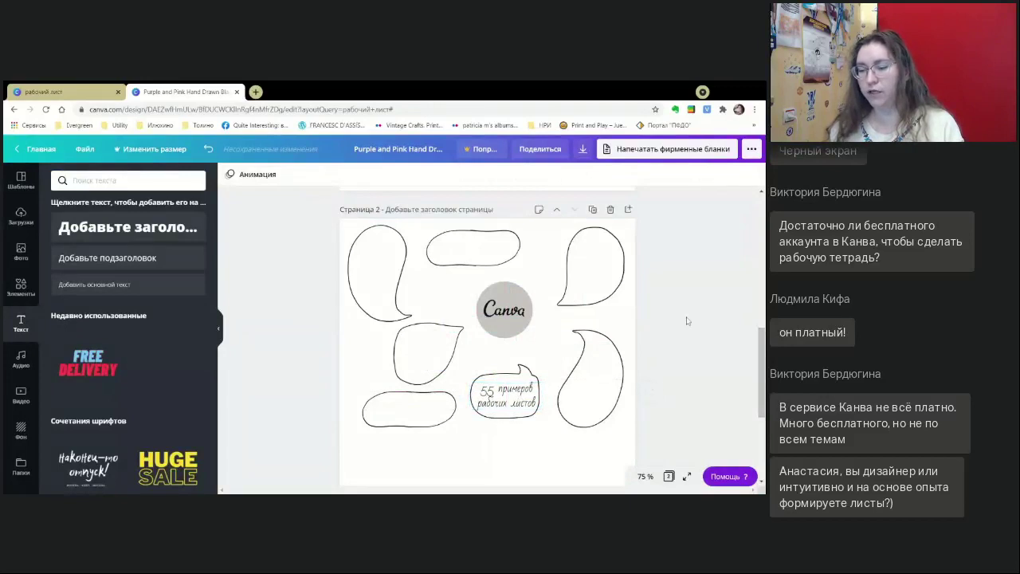
{"action": "left_click", "coordinate": [490, 395]}
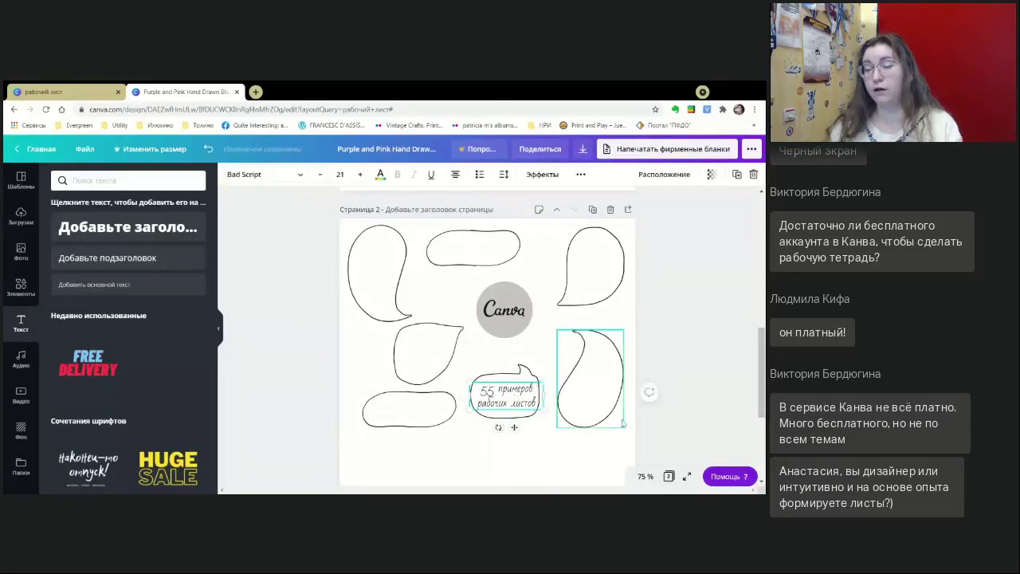
{"action": "left_click", "coordinate": [701, 292]}
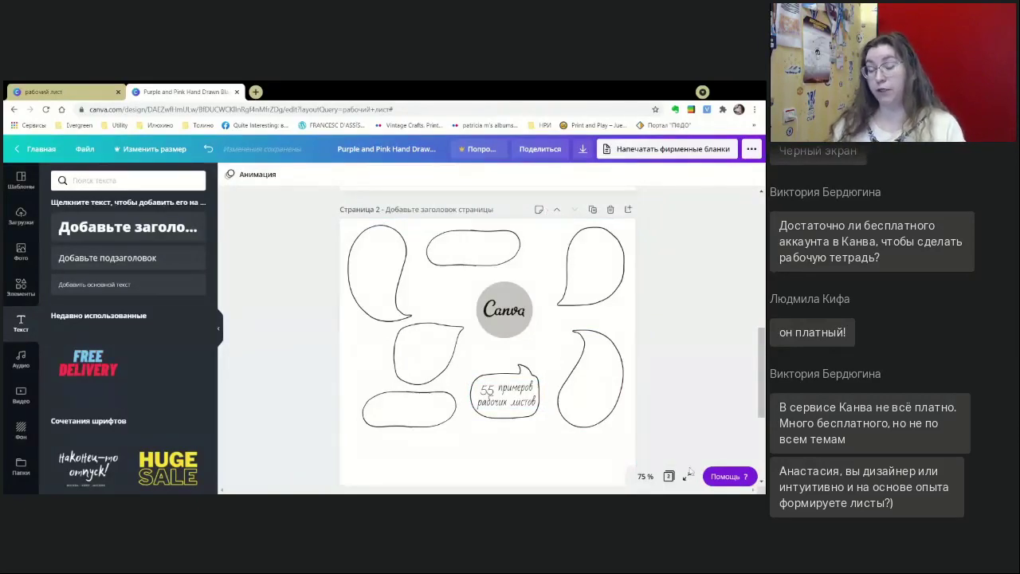
- Browse the line elements and add a plain solid line in the empty area beneath the bubbles
{"action": "left_click", "coordinate": [644, 479]}
{"action": "left_click", "coordinate": [644, 431]}
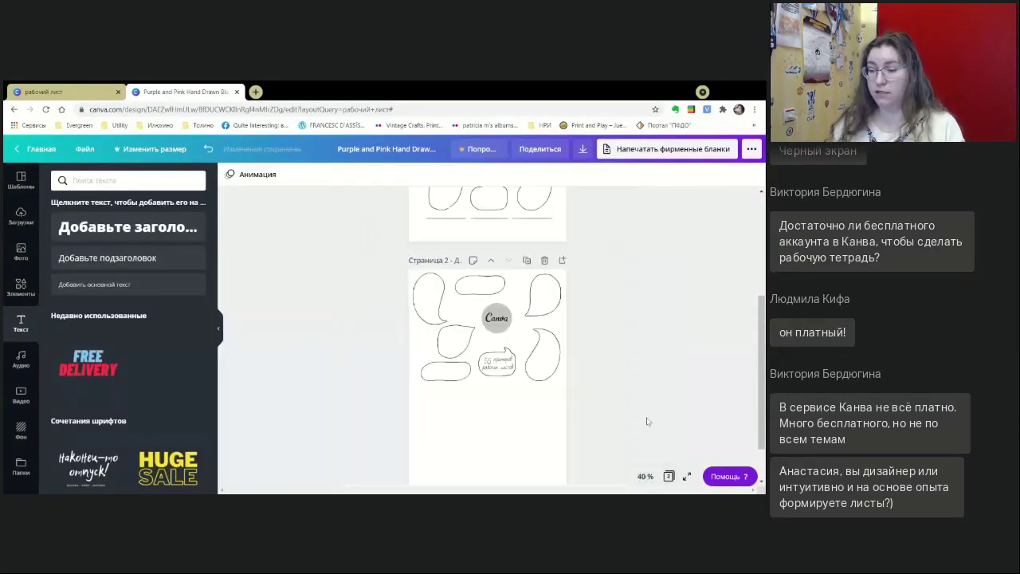
{"action": "scroll", "coordinate": [645, 343], "scroll_direction": "down", "scroll_amount": 1}
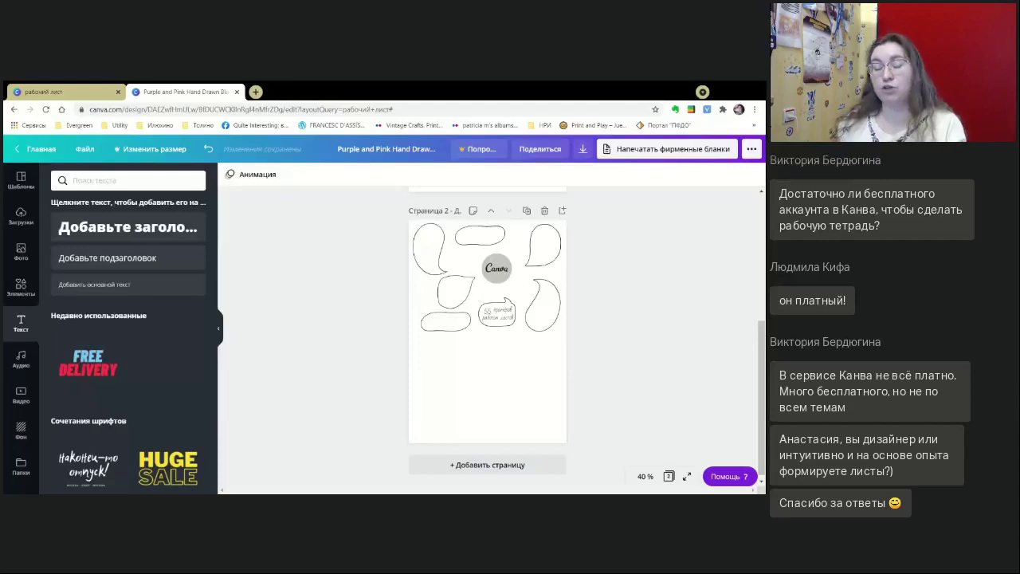
{"action": "left_click", "coordinate": [21, 291]}
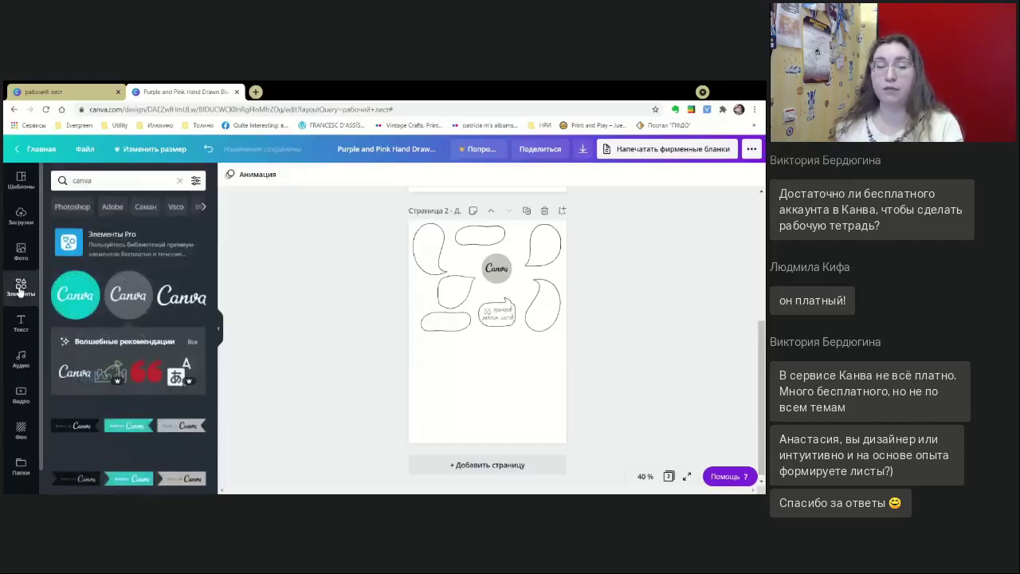
{"action": "left_click", "coordinate": [180, 184]}
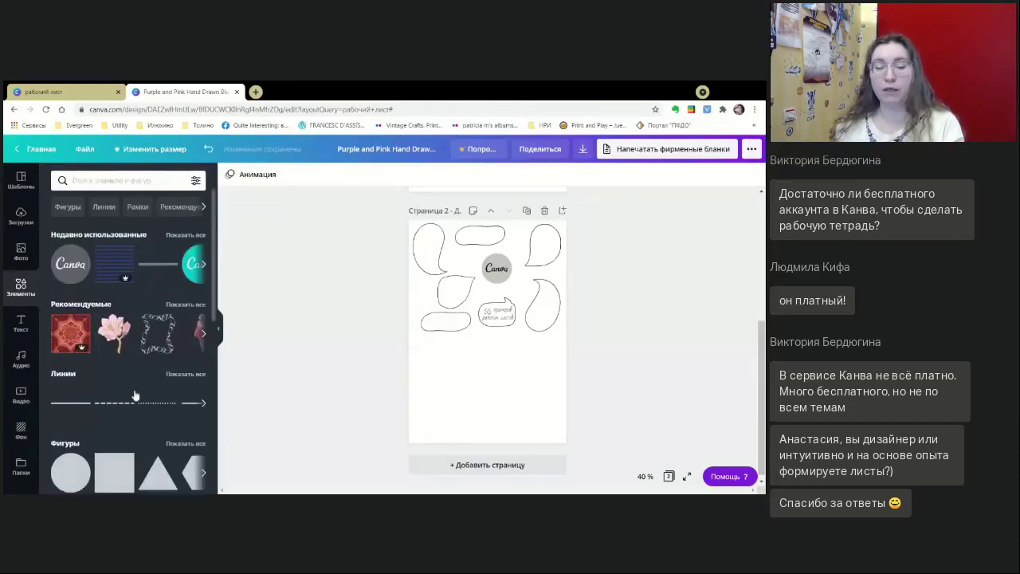
{"action": "left_click", "coordinate": [184, 374]}
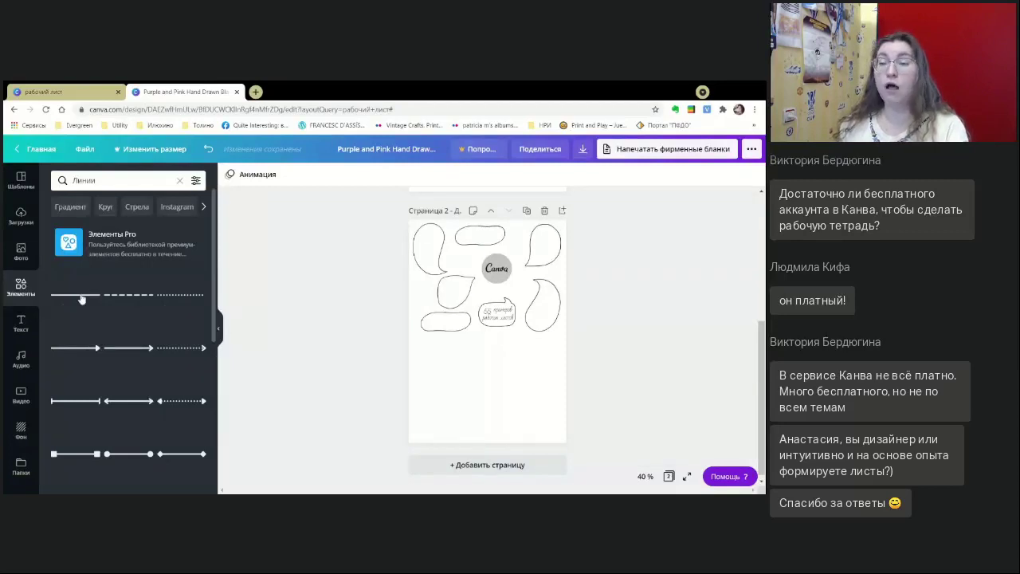
{"action": "left_click_drag", "start_coordinate": [80, 295], "coordinate": [195, 324]}
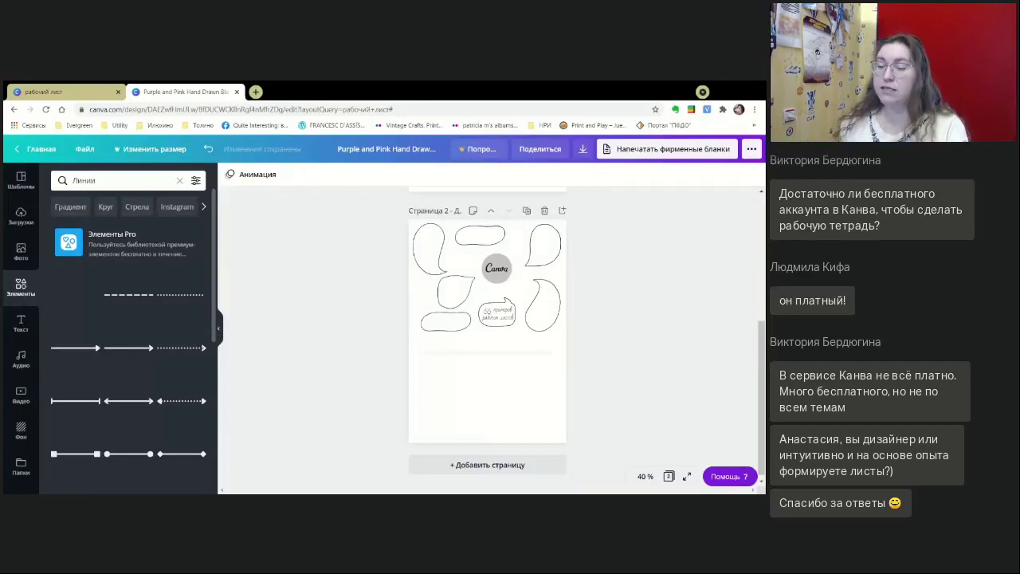
{"action": "left_click_drag", "start_coordinate": [75, 294], "coordinate": [487, 352]}
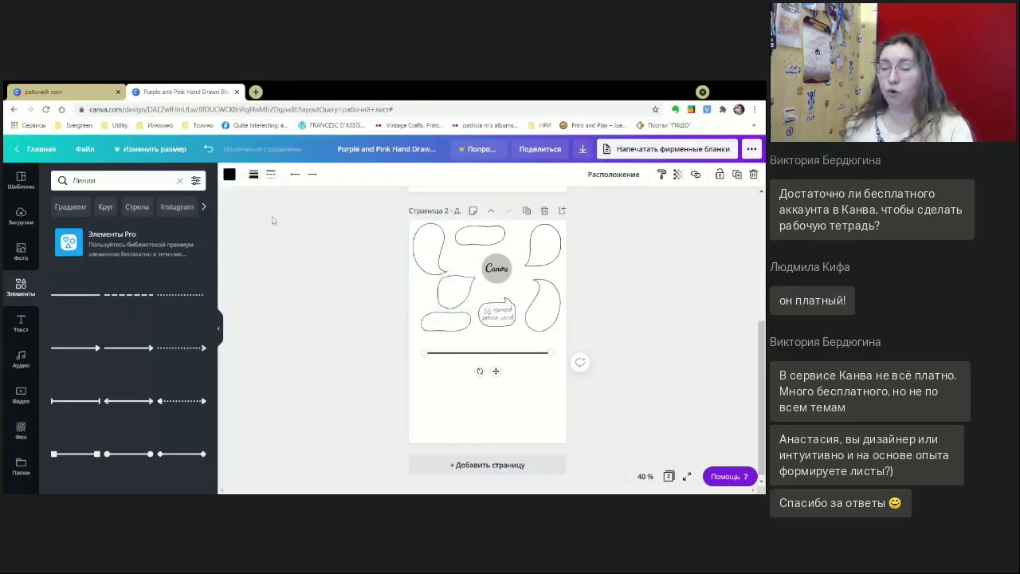
- Set the line's thickness to 2 and its style to dotted
{"action": "left_click", "coordinate": [253, 173]}
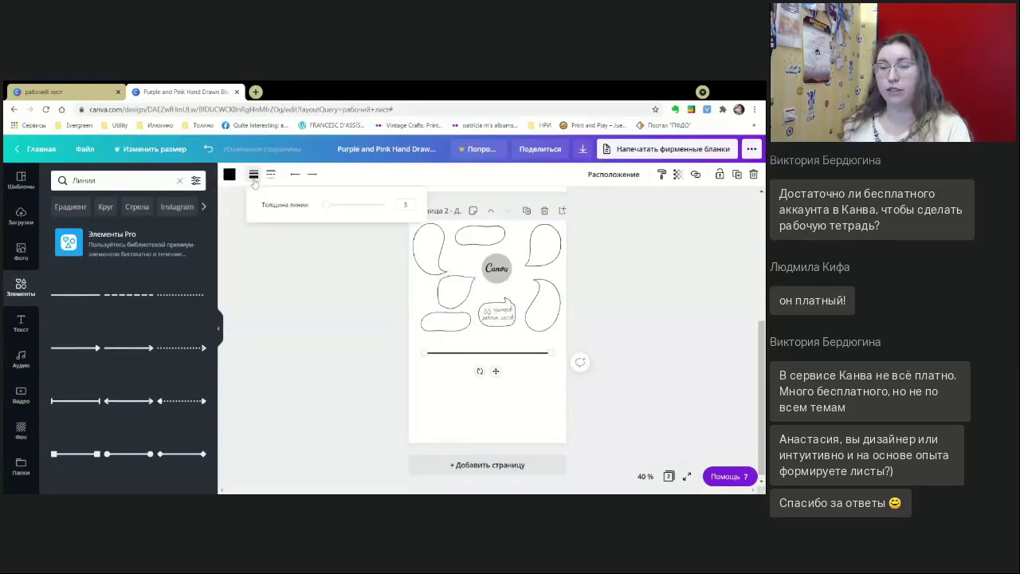
{"action": "left_click", "coordinate": [405, 205]}
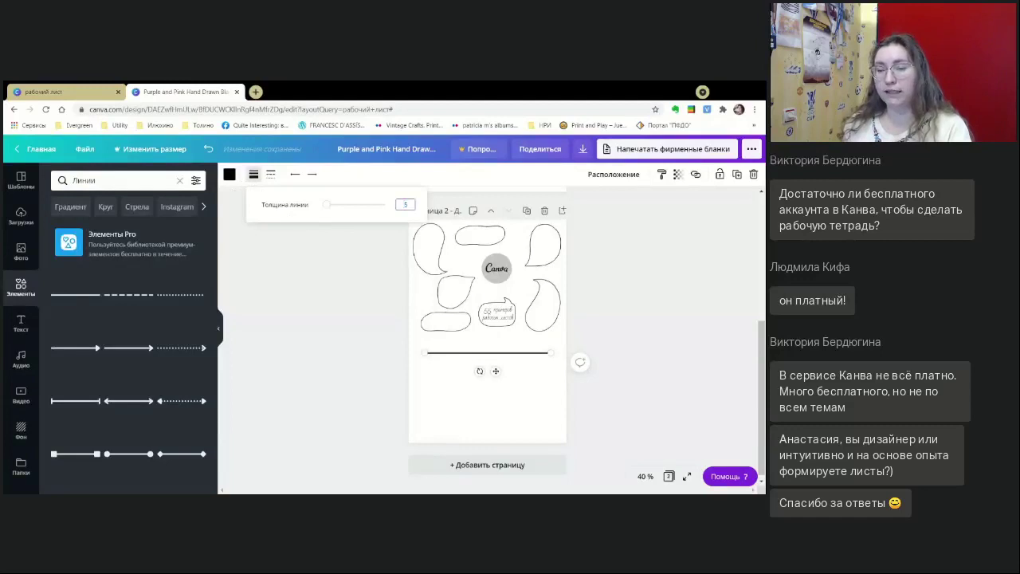
{"action": "type", "text": "2"}
{"action": "key", "text": "Return"}
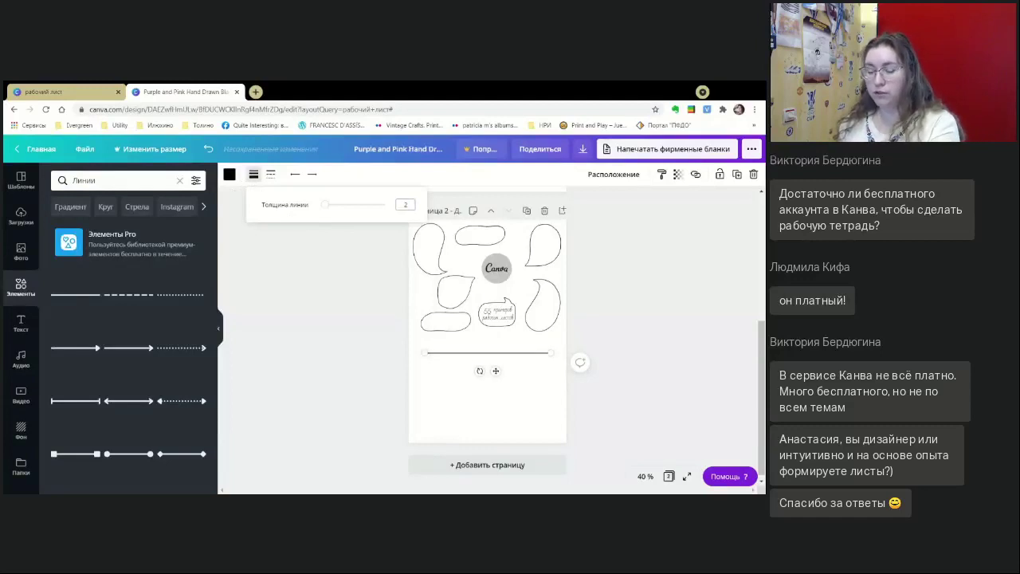
{"action": "left_click", "coordinate": [271, 174]}
{"action": "left_click", "coordinate": [307, 273]}
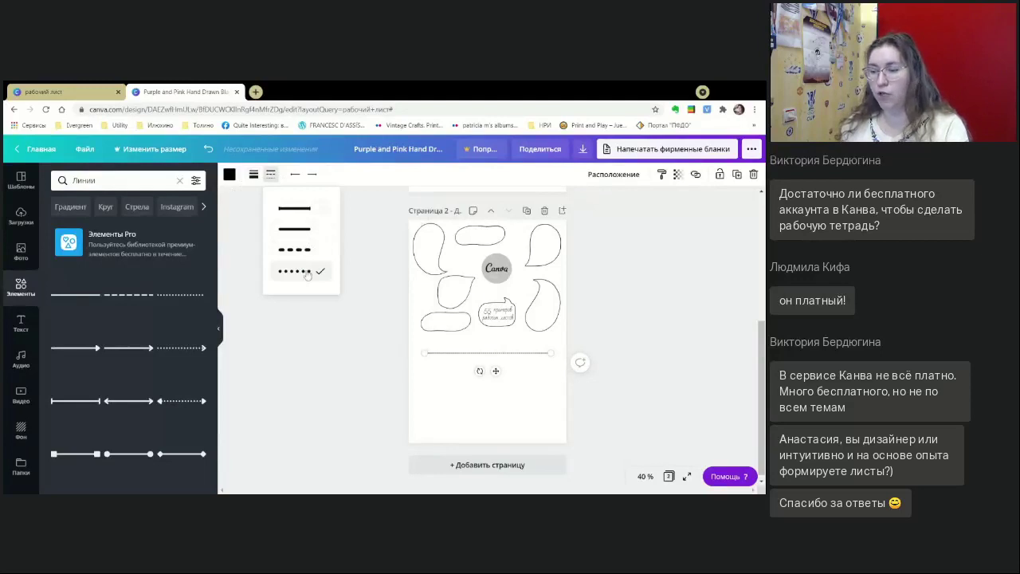
{"action": "left_click", "coordinate": [341, 311]}
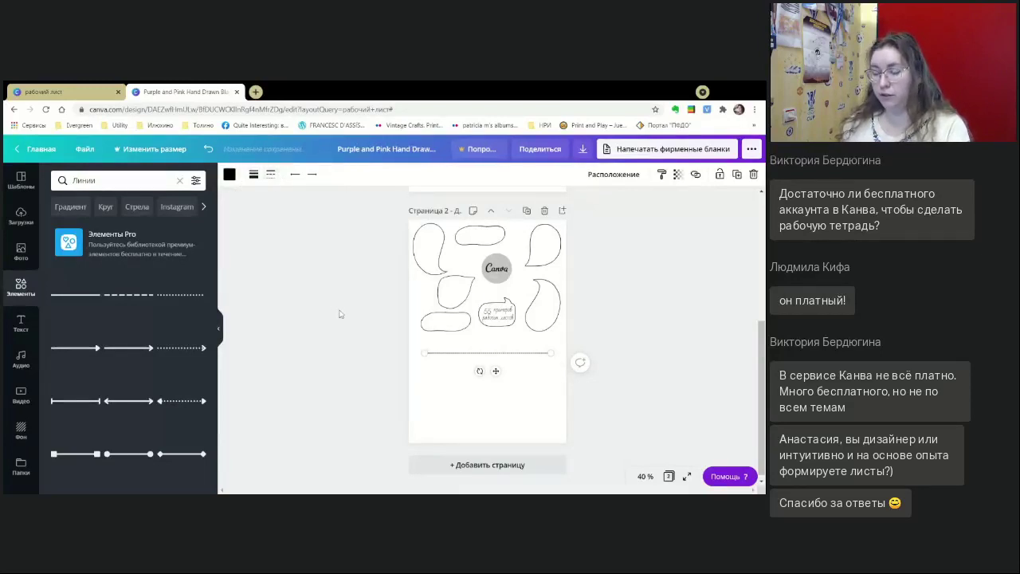
- Move the dotted line closer to the page's left margin and extend its right end towards the right margin
{"action": "left_click", "coordinate": [643, 475]}
{"action": "scroll", "coordinate": [510, 334], "scroll_direction": "down", "scroll_amount": 2}
{"action": "left_click_drag", "start_coordinate": [378, 329], "coordinate": [349, 313]}
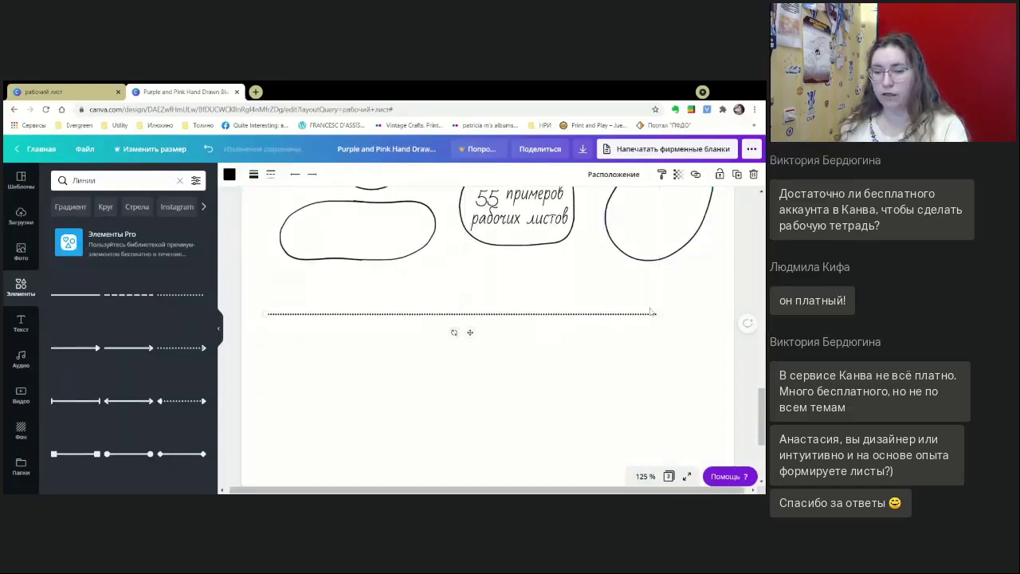
{"action": "left_click_drag", "start_coordinate": [658, 313], "coordinate": [706, 313]}
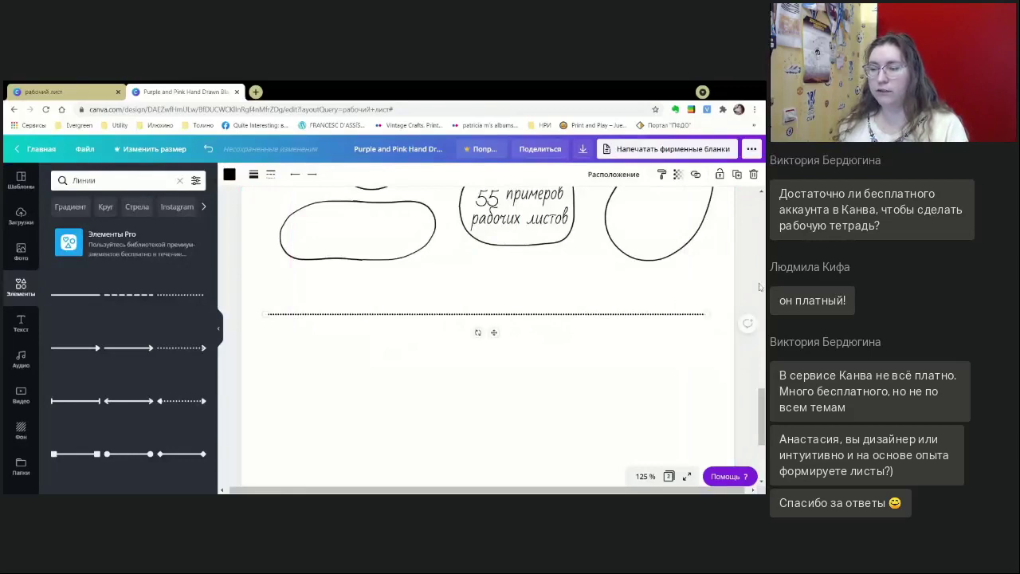
- Duplicate the dotted line eleven times to fill the writing area below the bubbles
{"action": "left_click", "coordinate": [645, 476]}
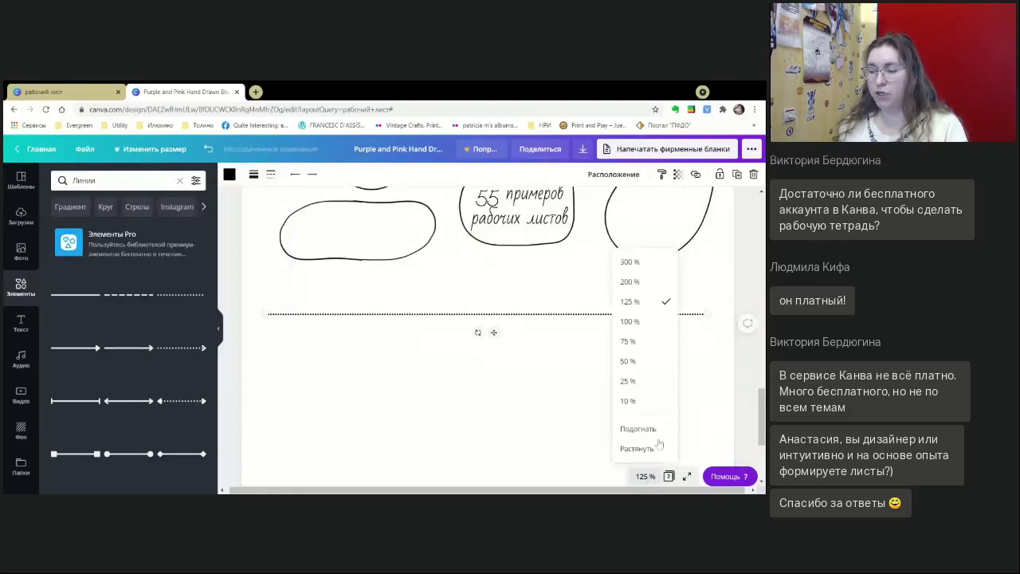
{"action": "left_click", "coordinate": [643, 342]}
{"action": "scroll", "coordinate": [703, 355], "scroll_direction": "down", "scroll_amount": 1}
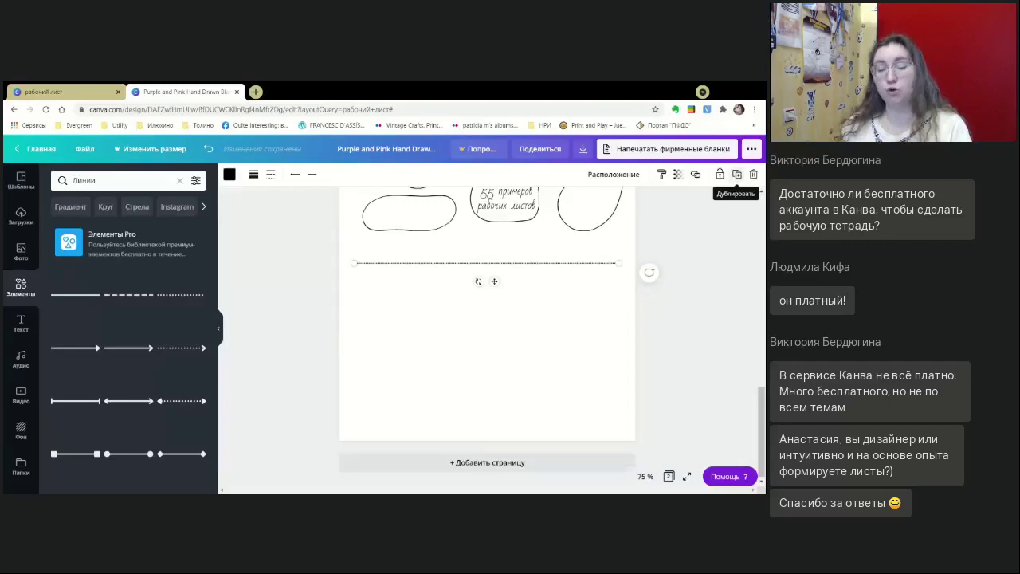
{"action": "left_click", "coordinate": [737, 182]}
{"action": "left_click", "coordinate": [737, 181]}
{"action": "left_click", "coordinate": [737, 182]}
{"action": "left_click", "coordinate": [737, 183]}
{"action": "left_click", "coordinate": [737, 182]}
{"action": "left_click", "coordinate": [737, 183]}
{"action": "left_click", "coordinate": [737, 183]}
{"action": "left_click", "coordinate": [737, 182]}
{"action": "left_click", "coordinate": [737, 183]}
{"action": "left_click", "coordinate": [737, 182]}
{"action": "left_click", "coordinate": [737, 183]}
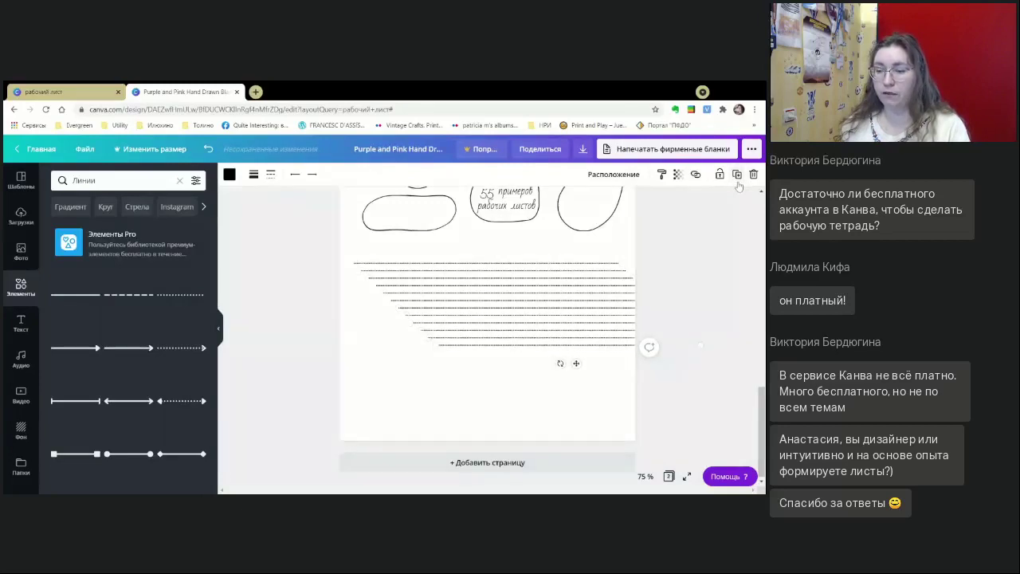
- Select all the dotted lines beneath the bubbles and align them to their left edges
{"action": "left_click", "coordinate": [692, 414]}
{"action": "left_click_drag", "start_coordinate": [292, 254], "coordinate": [712, 373]}
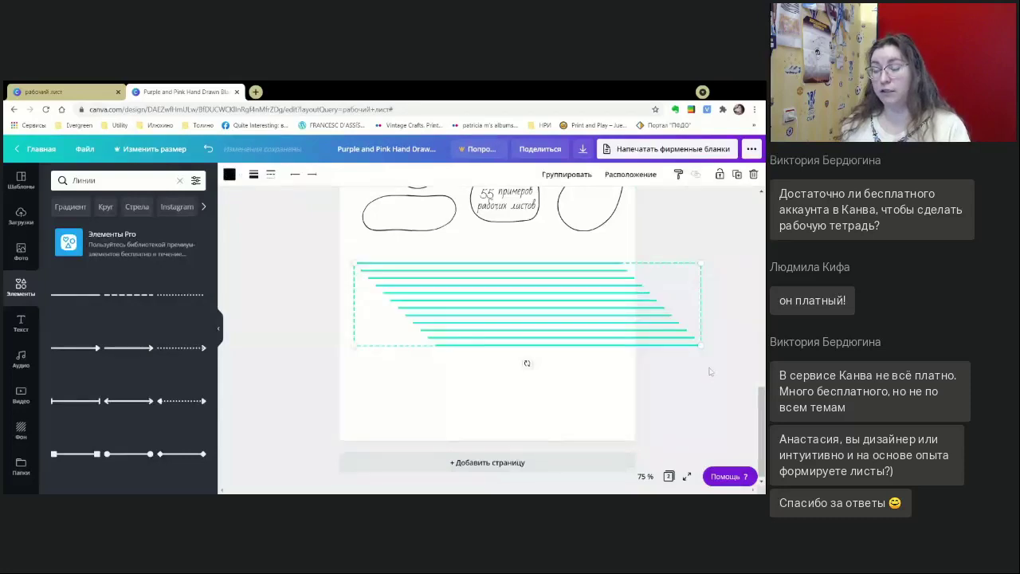
{"action": "left_click", "coordinate": [662, 210]}
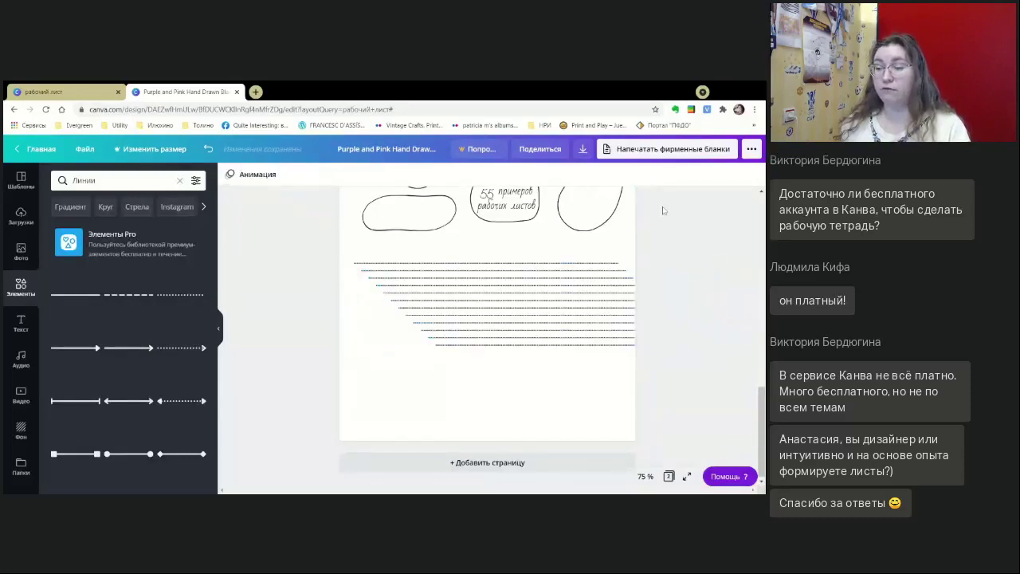
{"action": "left_click_drag", "start_coordinate": [313, 255], "coordinate": [694, 367]}
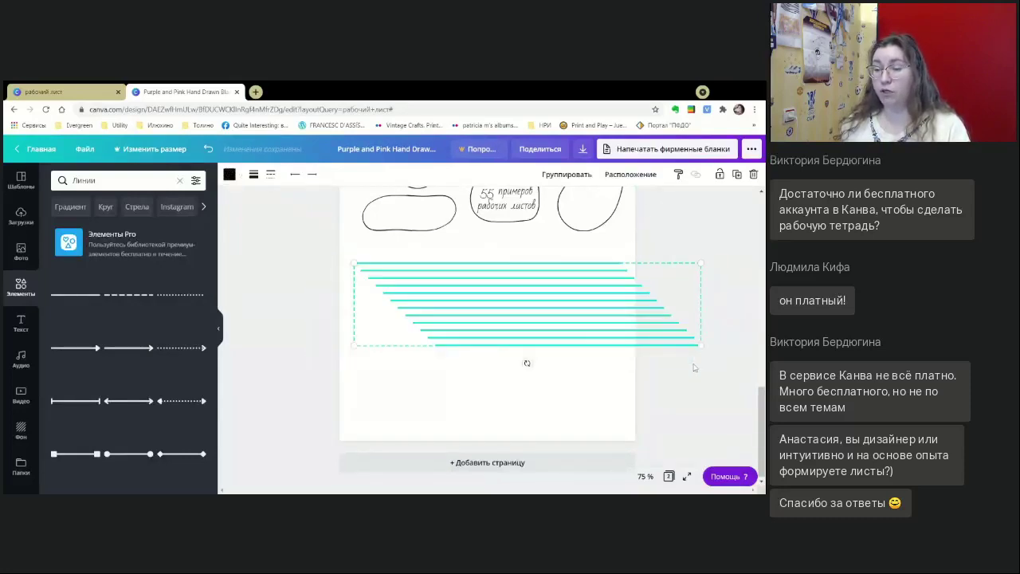
{"action": "left_click", "coordinate": [638, 175]}
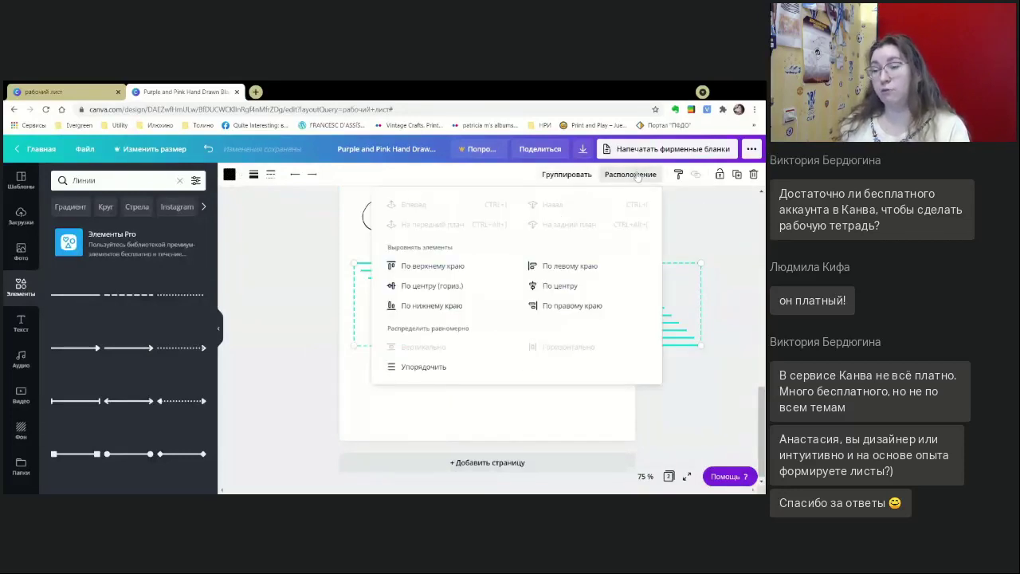
{"action": "left_click", "coordinate": [567, 265]}
{"action": "left_click", "coordinate": [686, 360]}
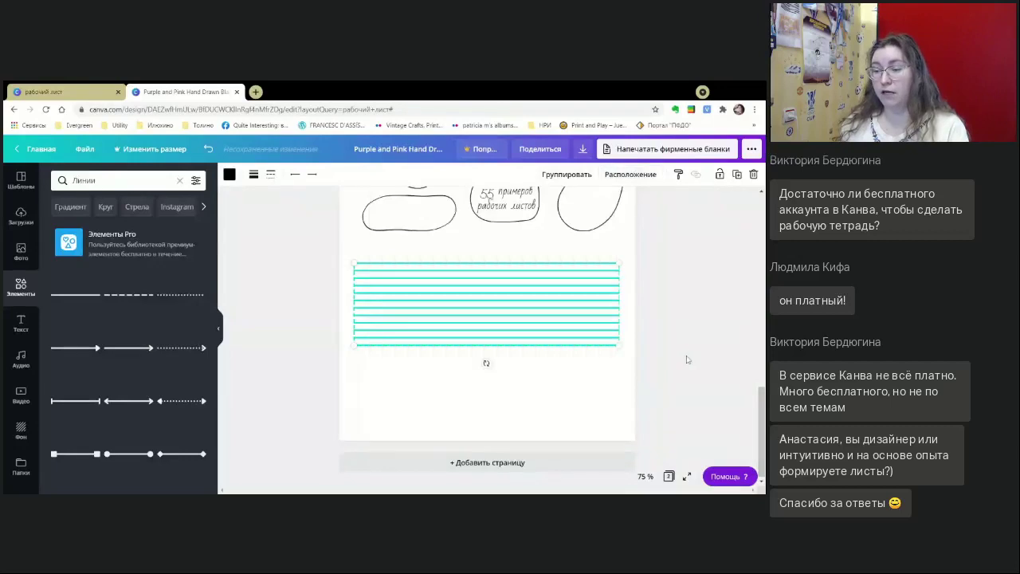
{"action": "left_click", "coordinate": [596, 392]}
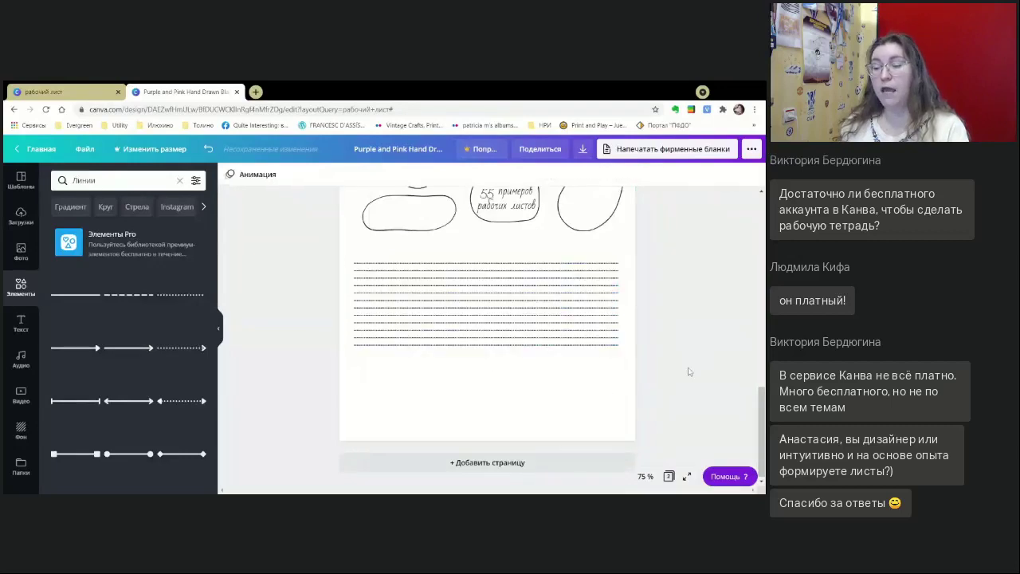
- Move the lowest dotted line close to the page's bottom edge and space all the dotted lines evenly between it and the first one
{"action": "left_click", "coordinate": [509, 349]}
{"action": "left_click_drag", "start_coordinate": [510, 351], "coordinate": [518, 424]}
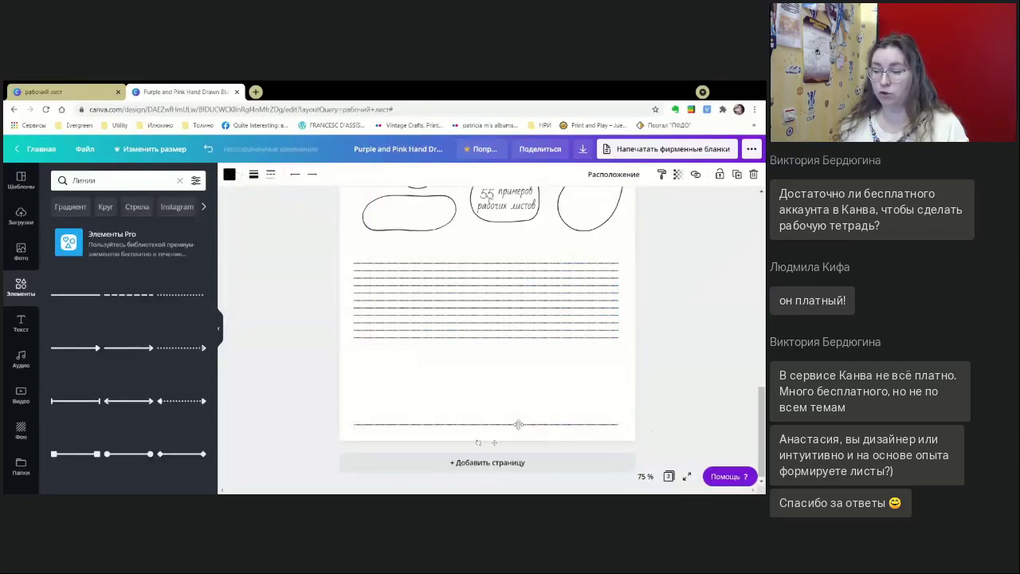
{"action": "left_click", "coordinate": [705, 399]}
{"action": "left_click_drag", "start_coordinate": [699, 452], "coordinate": [291, 247]}
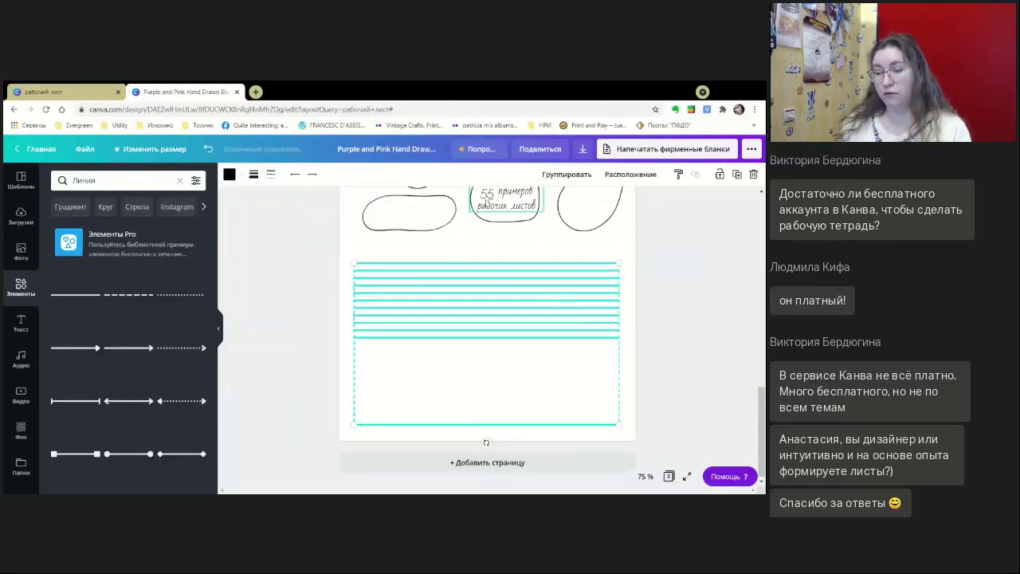
{"action": "left_click", "coordinate": [630, 174]}
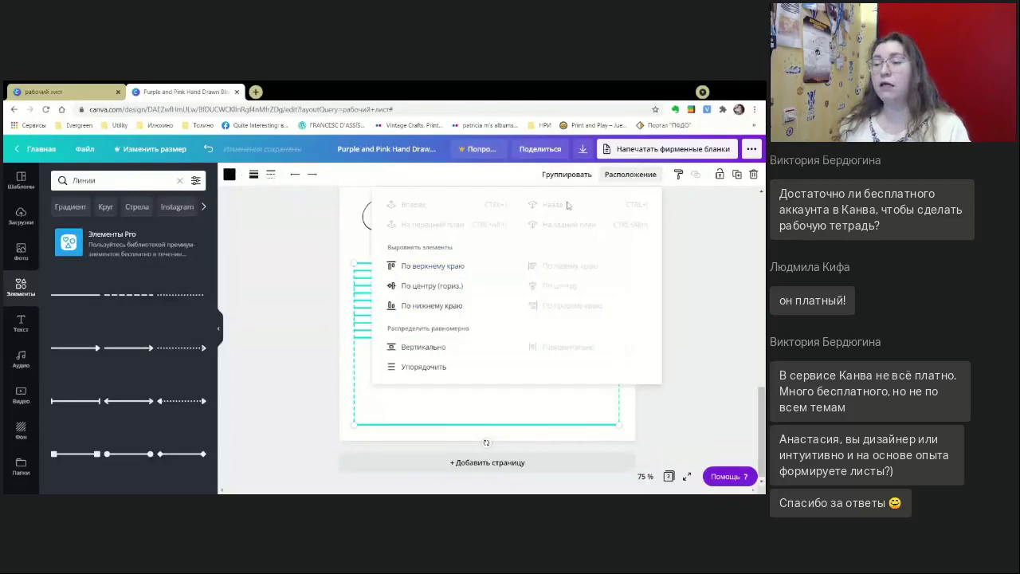
{"action": "left_click", "coordinate": [423, 368]}
{"action": "left_click", "coordinate": [682, 414]}
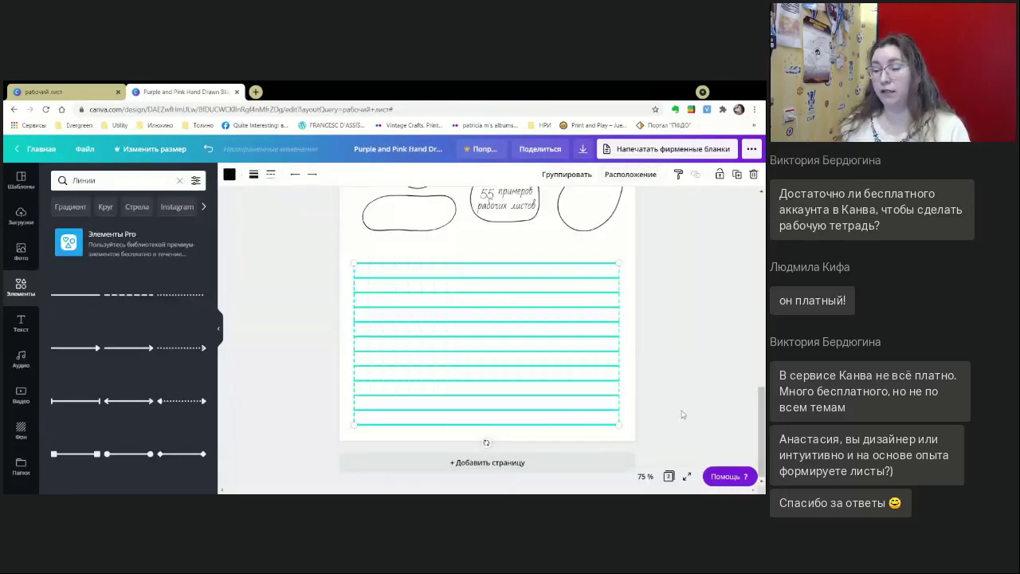
{"action": "left_click", "coordinate": [701, 333]}
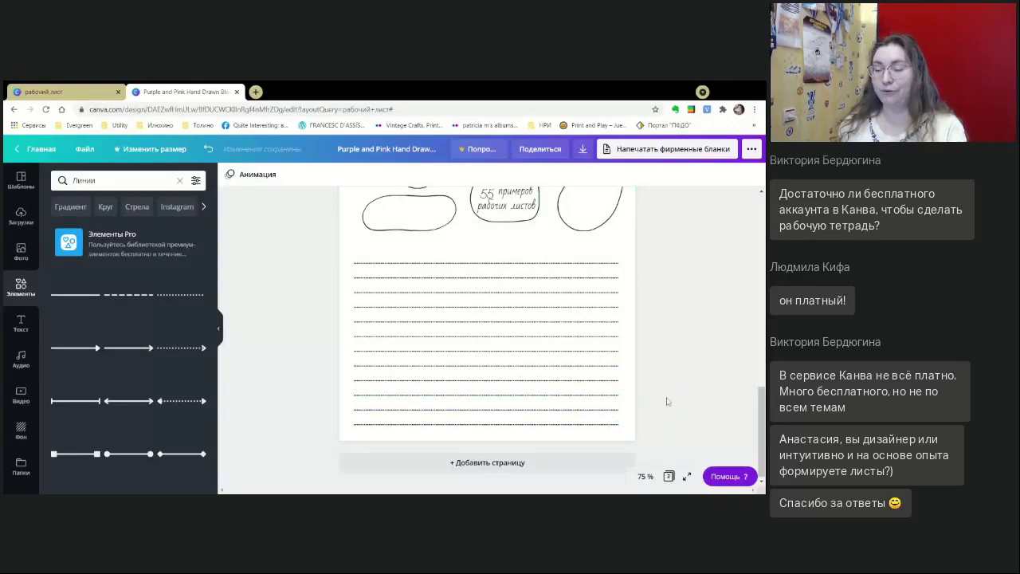
- Place a copy of the "55 примеров рабочих листов" caption at the start of the first dotted line
{"action": "left_click", "coordinate": [645, 477]}
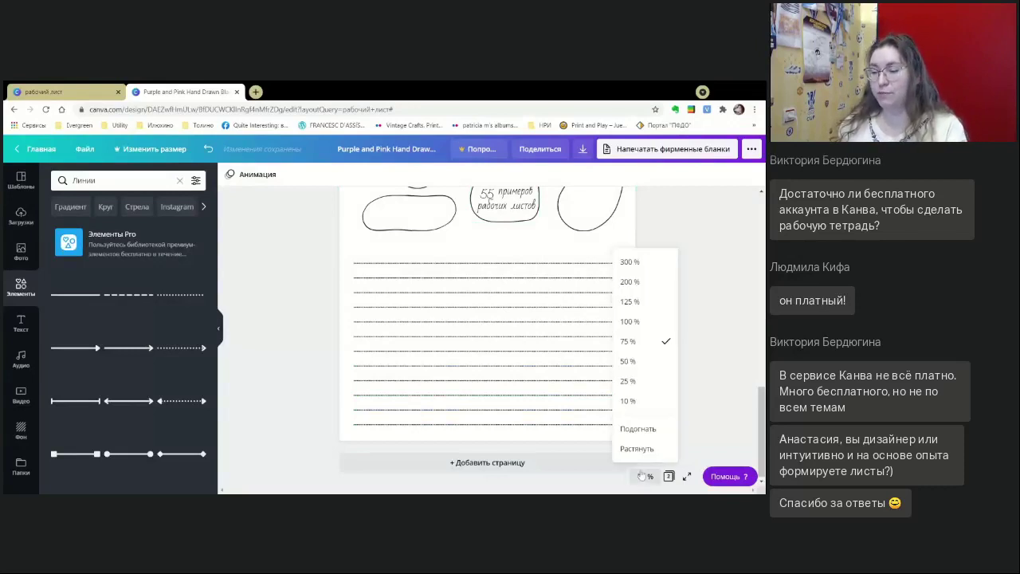
{"action": "left_click", "coordinate": [641, 430]}
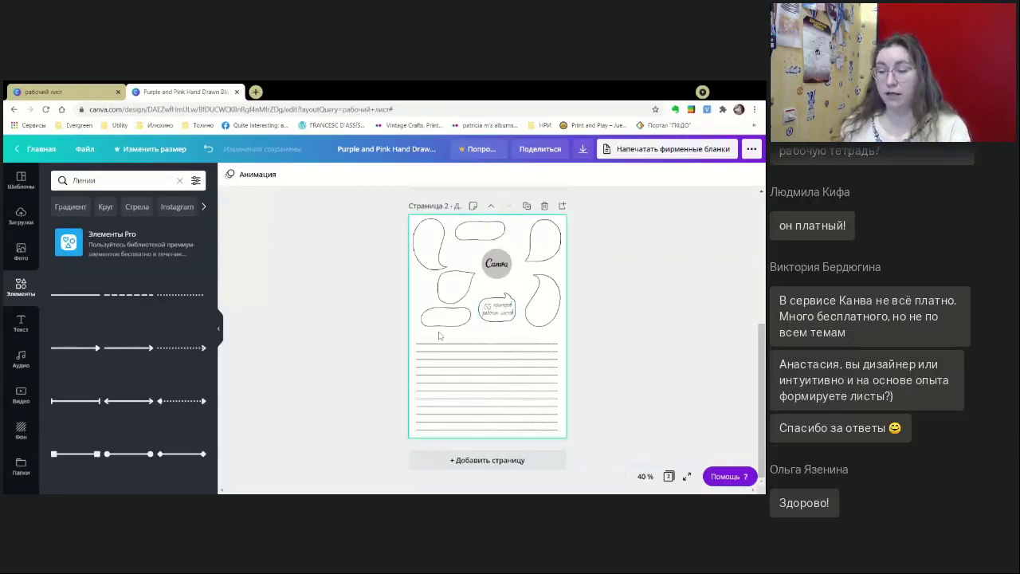
{"action": "left_click", "coordinate": [492, 315]}
{"action": "left_click_drag", "start_coordinate": [492, 317], "coordinate": [435, 354]}
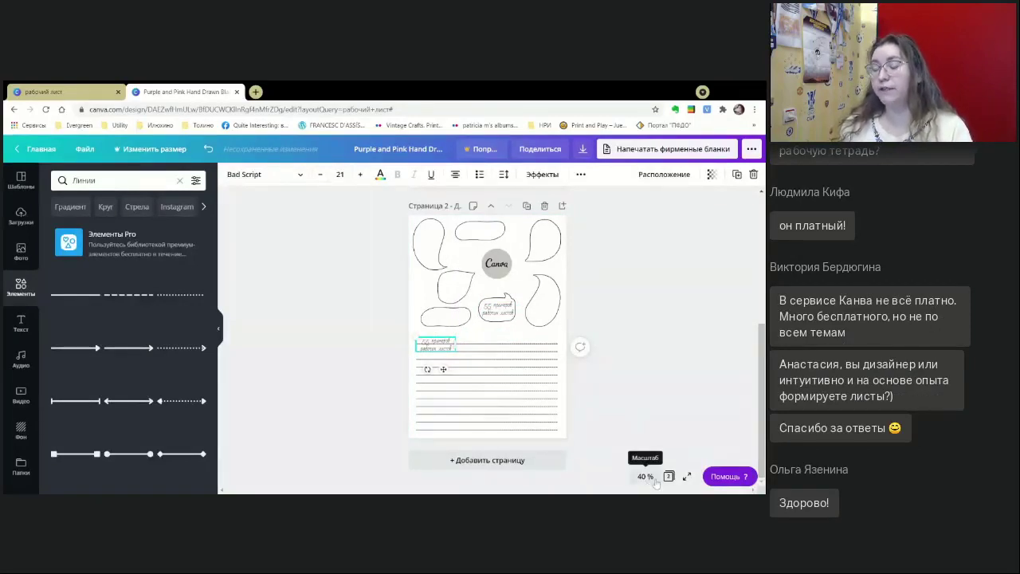
- Change the copied caption's font to Montserrat
{"action": "left_click", "coordinate": [299, 179]}
{"action": "left_click", "coordinate": [128, 303]}
{"action": "left_click", "coordinate": [287, 174]}
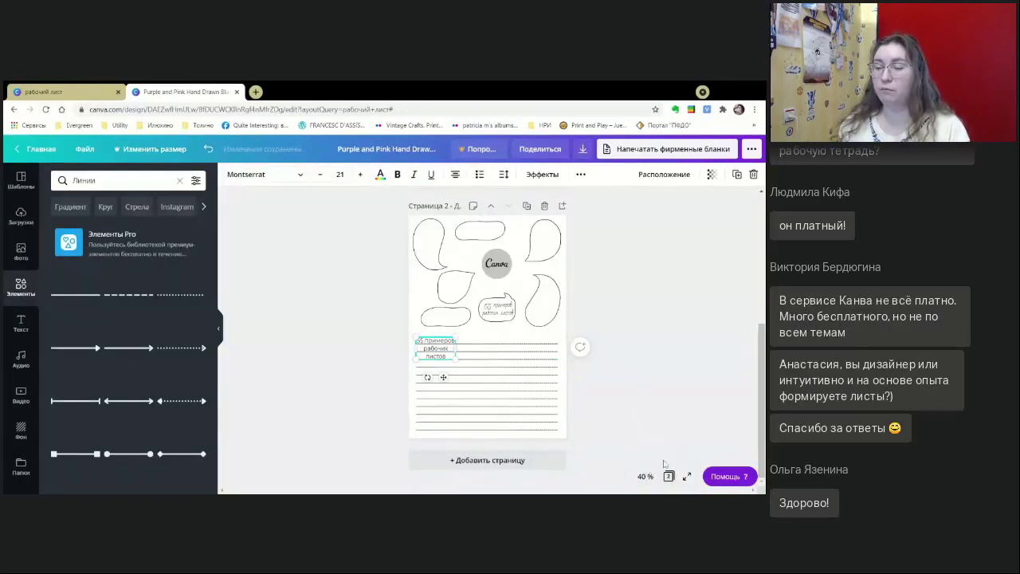
- Copy the formatting of the bubble's caption onto the caption copy on the dotted lines
{"action": "left_click", "coordinate": [647, 476]}
{"action": "left_click", "coordinate": [638, 298]}
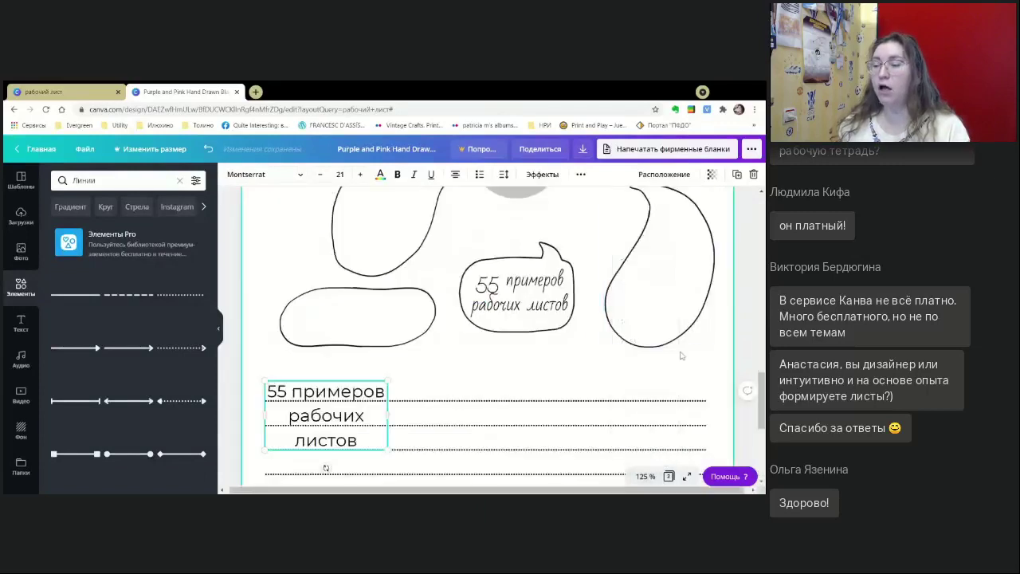
{"action": "left_click", "coordinate": [518, 295]}
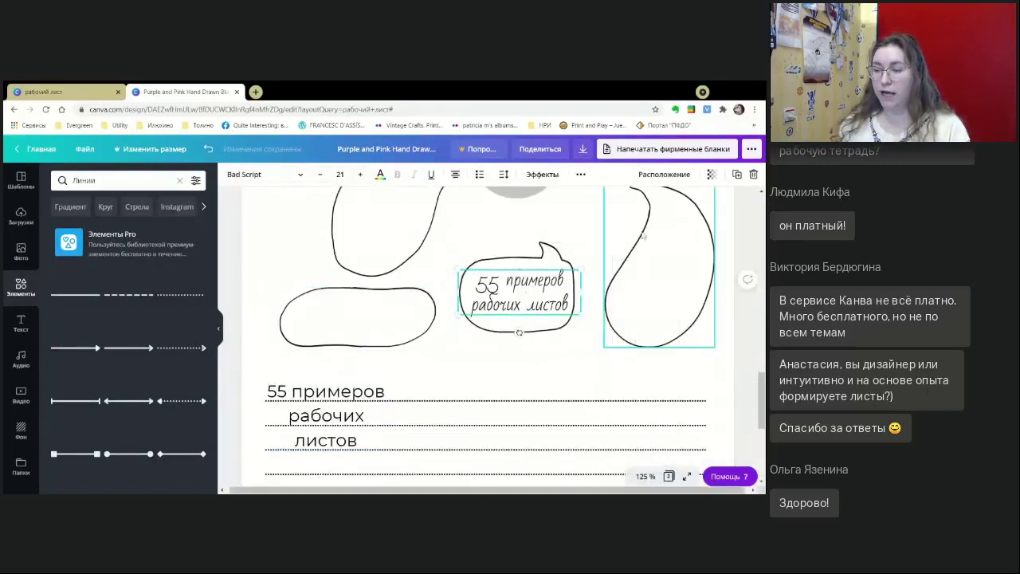
{"action": "left_click", "coordinate": [581, 175]}
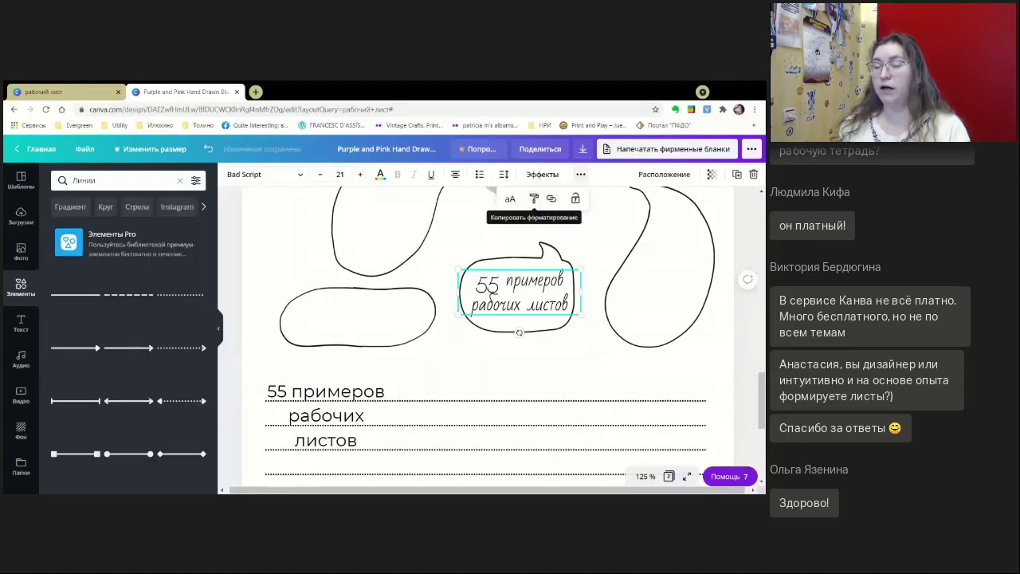
{"action": "left_click", "coordinate": [534, 199]}
{"action": "left_click", "coordinate": [317, 404]}
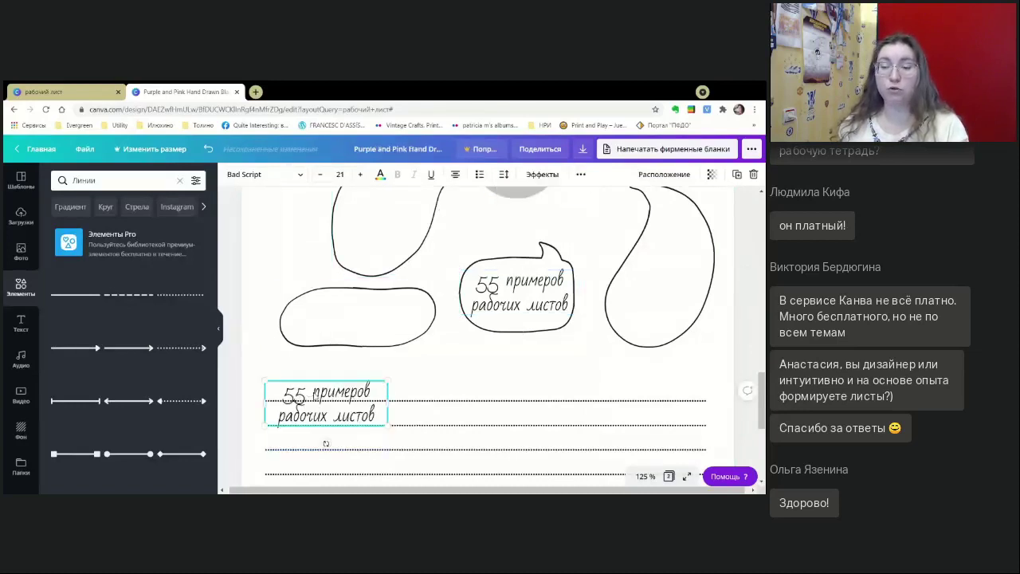
- Widen the copied caption's text box to about 9.2 and replace its text with "запишите известные вам функции Canva"
{"action": "left_click_drag", "start_coordinate": [389, 408], "coordinate": [480, 391]}
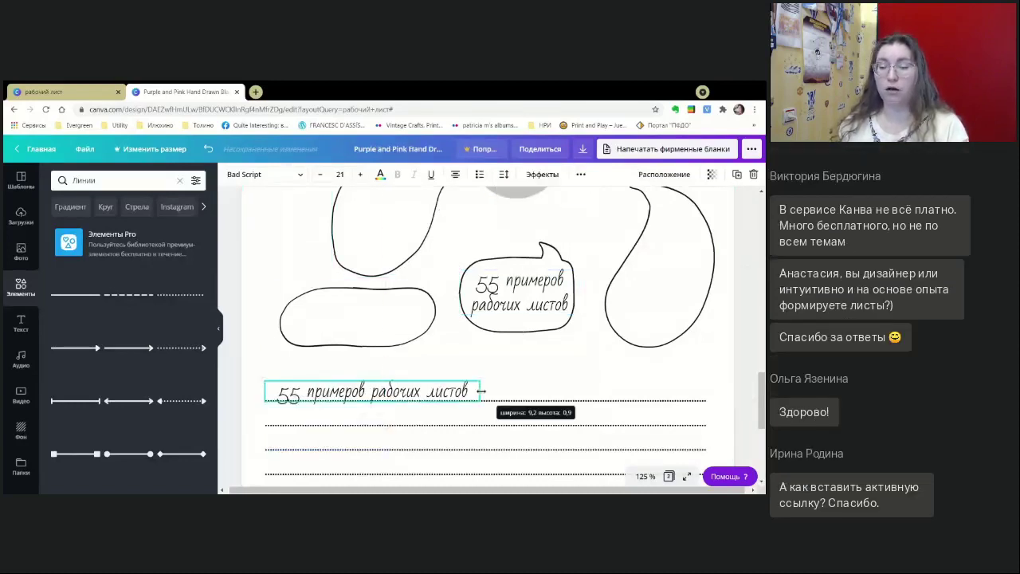
{"action": "key", "text": "Return"}
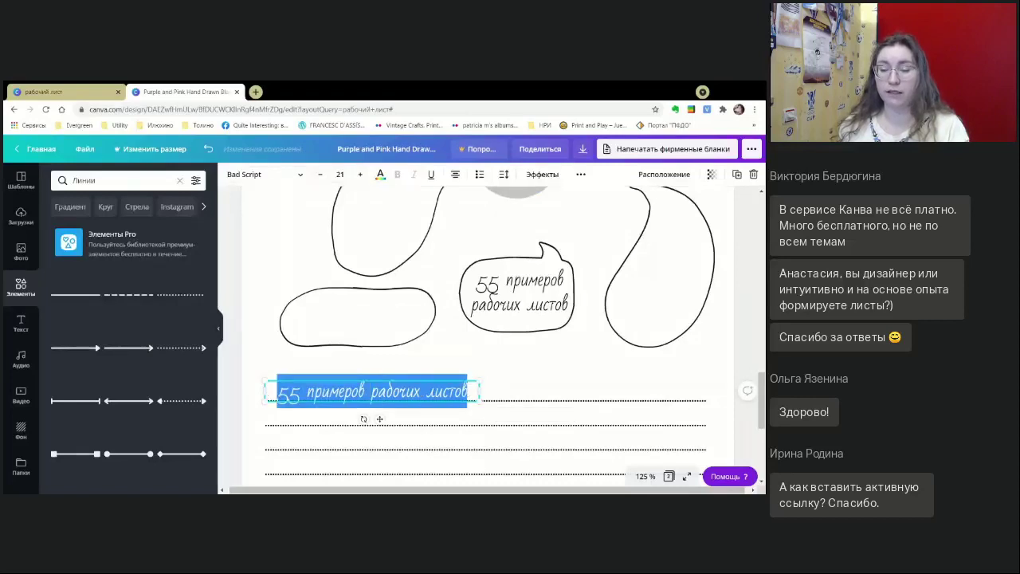
{"action": "key", "text": "BackSpace"}
{"action": "type", "text": "запиш"}
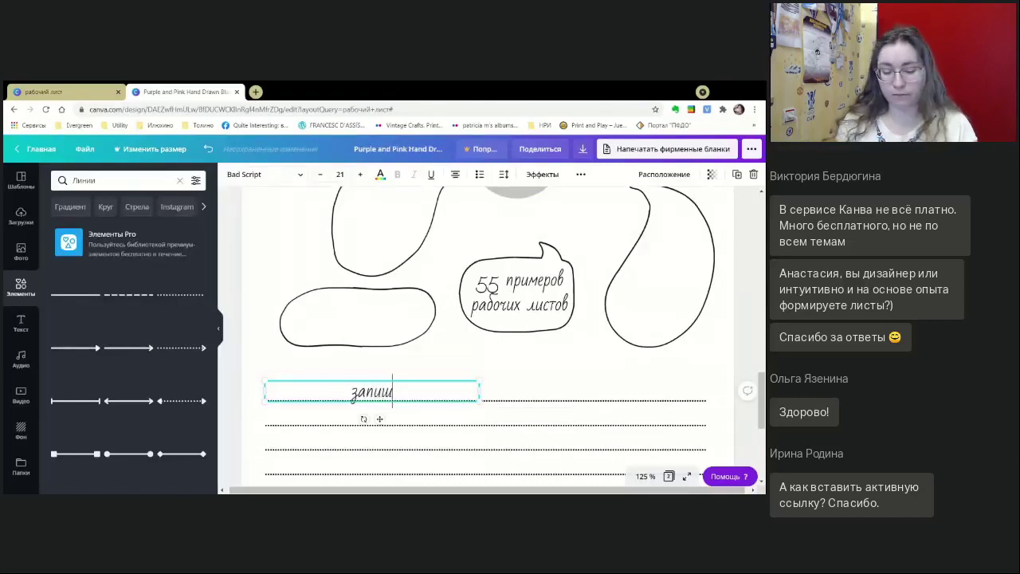
{"action": "type", "text": "ите известные вам функции Canva"}
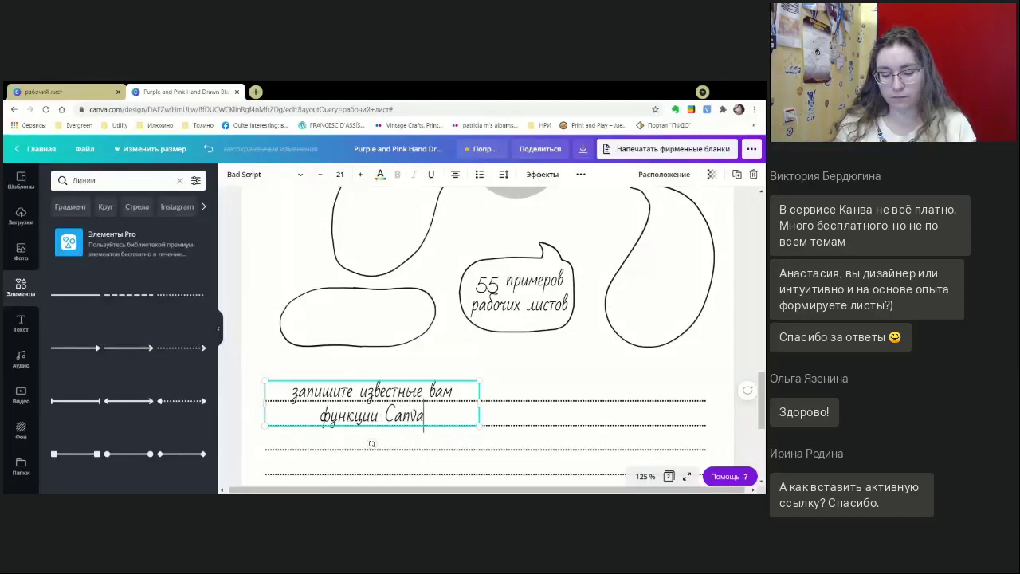
- Widen the instruction's text box until the sentence fits on one line and left-align the text
{"action": "left_click_drag", "start_coordinate": [480, 401], "coordinate": [517, 392]}
{"action": "key", "text": "Escape"}
{"action": "left_click", "coordinate": [523, 392]}
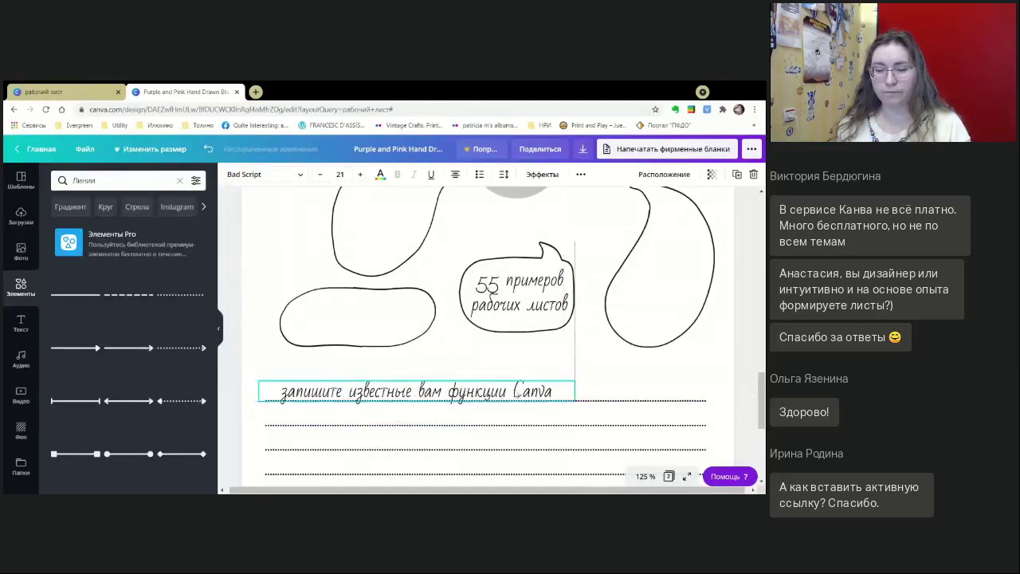
{"action": "left_click", "coordinate": [455, 174]}
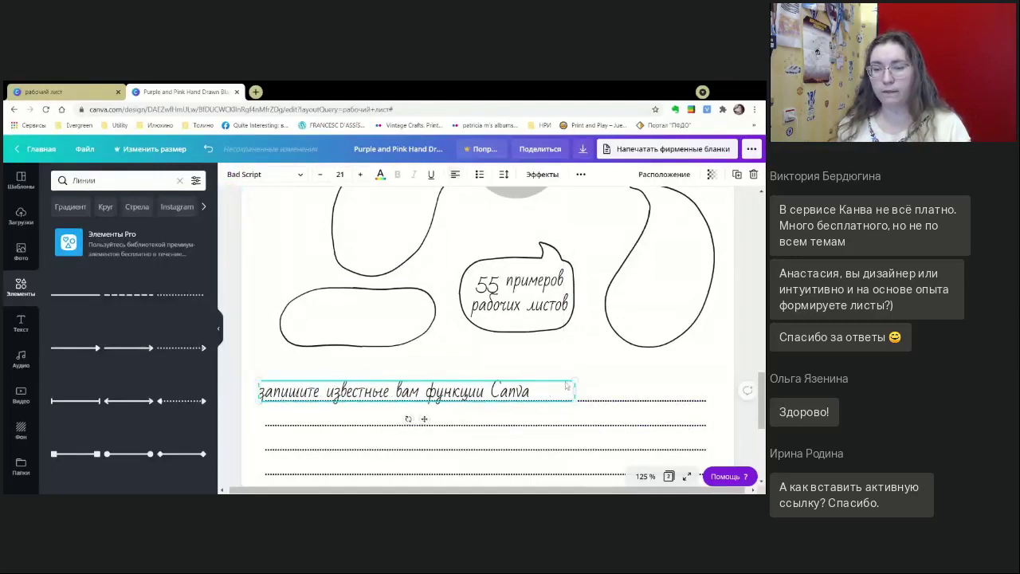
- Shorten the first dotted line from its left end to about 7.4 so it starts just after the word "Canva"
{"action": "left_click", "coordinate": [580, 400]}
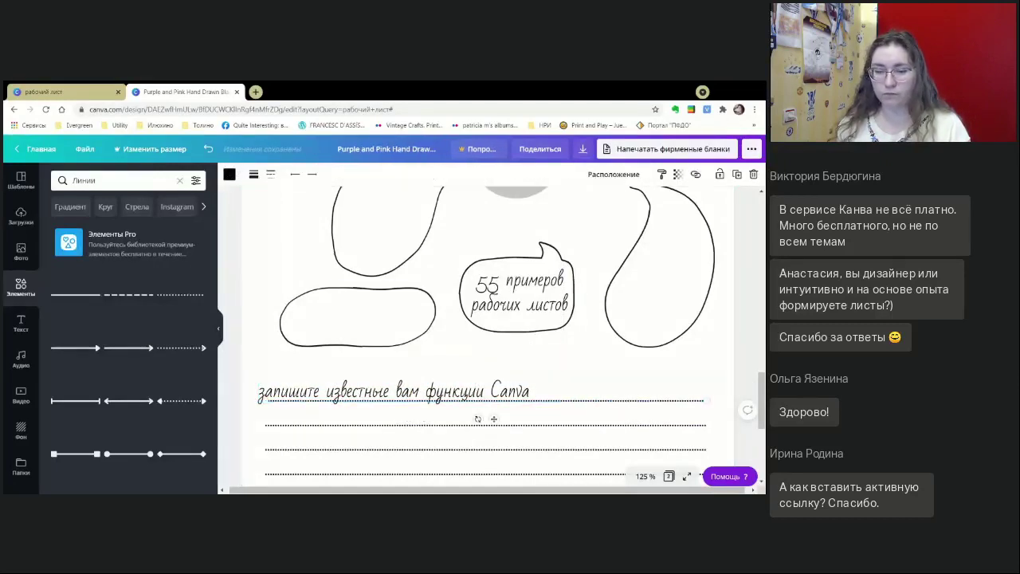
{"action": "left_click_drag", "start_coordinate": [267, 400], "coordinate": [532, 400]}
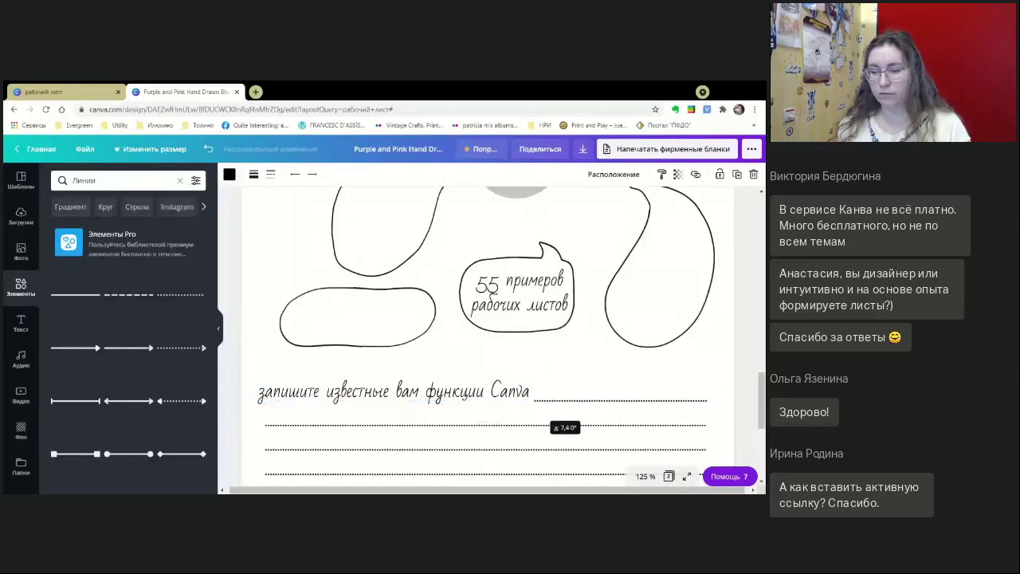
{"action": "left_click", "coordinate": [741, 342]}
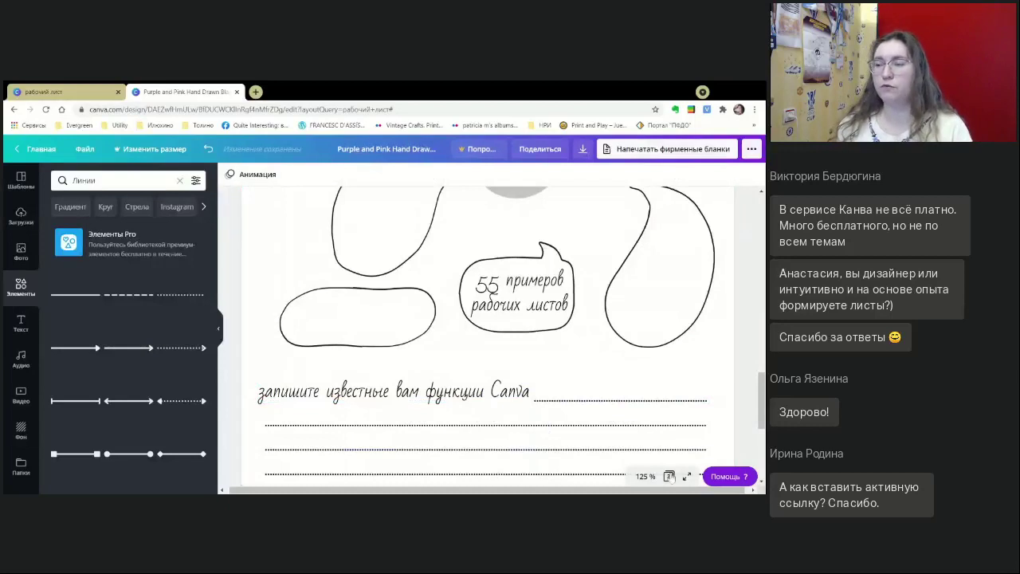
{"action": "left_click", "coordinate": [645, 477]}
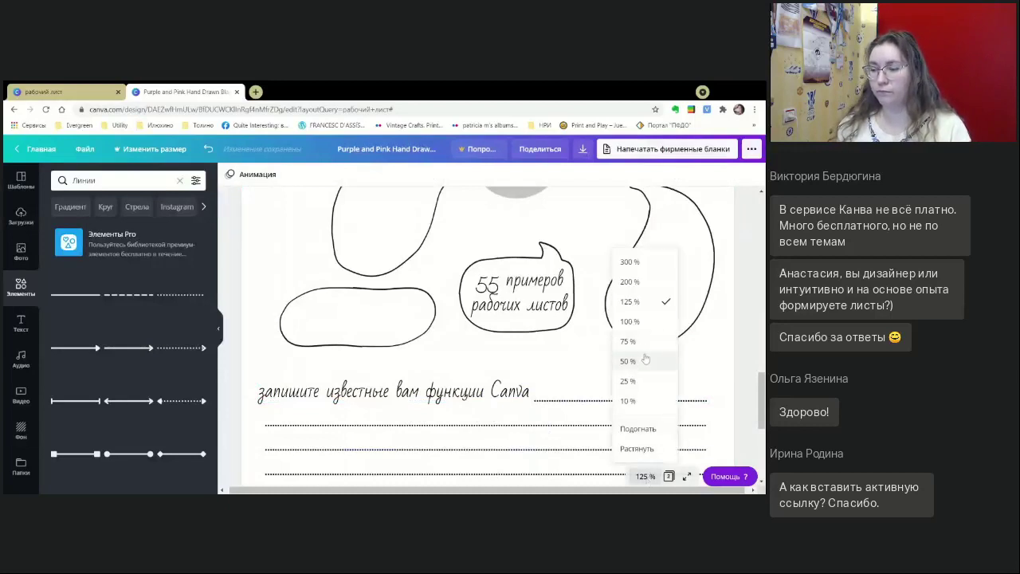
{"action": "left_click", "coordinate": [638, 431]}
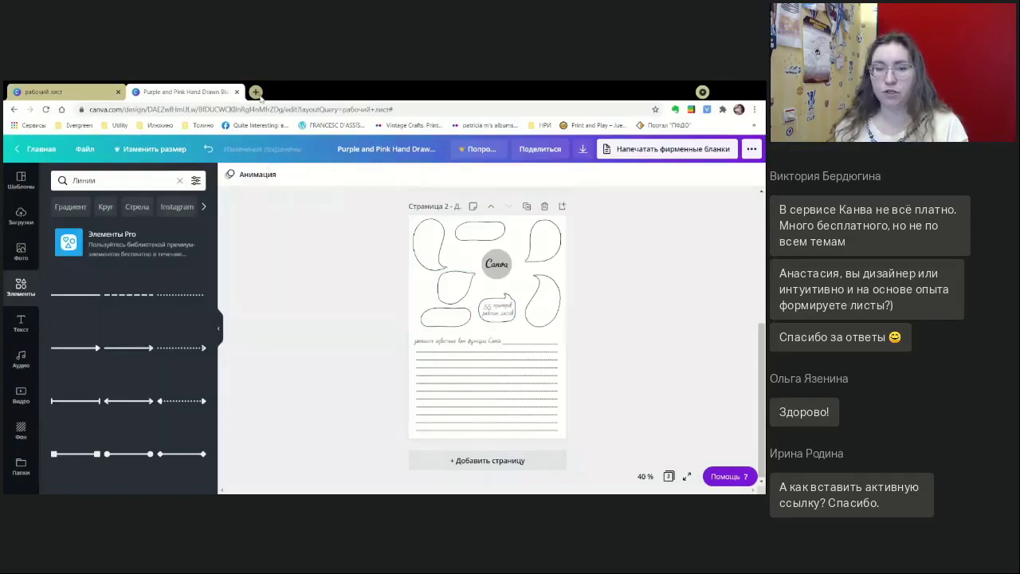
- Search the web in a new tab for "рабочие листы в канве" and look through Canva's article of 35 workbook ideas down to its contents list
{"action": "left_click", "coordinate": [255, 92]}
{"action": "type", "text": "рабочие листы в канве"}
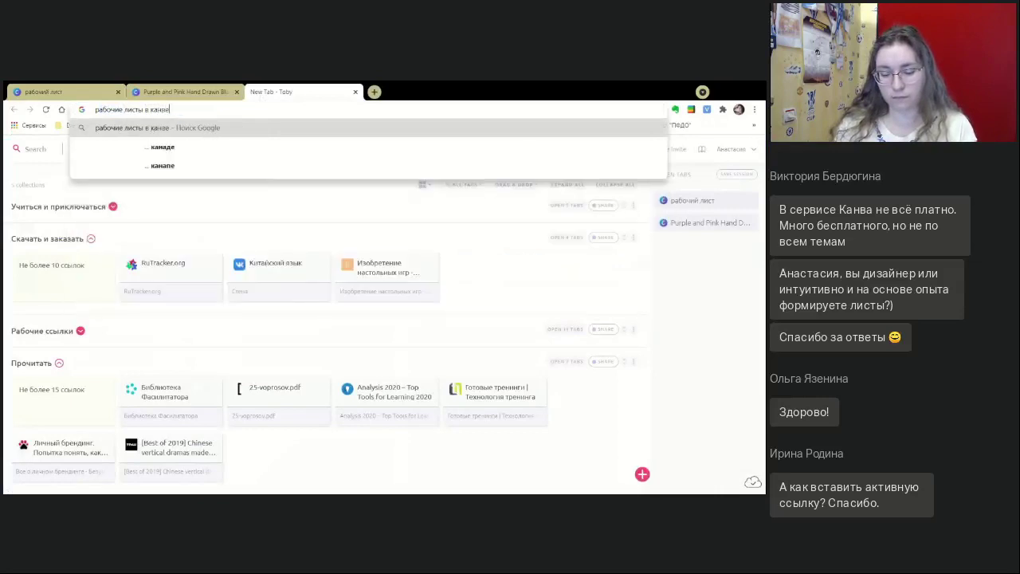
{"action": "key", "text": "Return"}
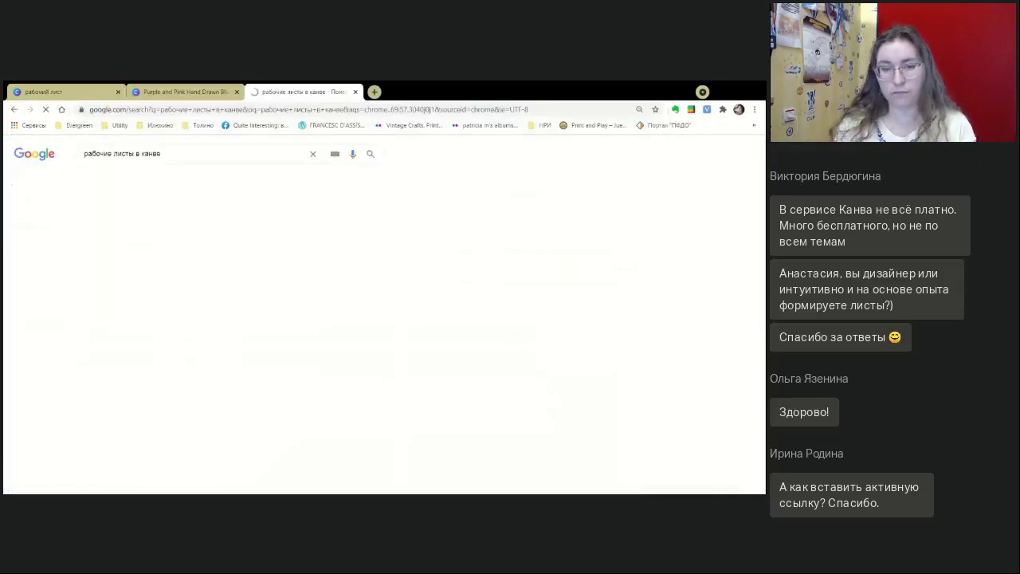
{"action": "left_click", "coordinate": [185, 231]}
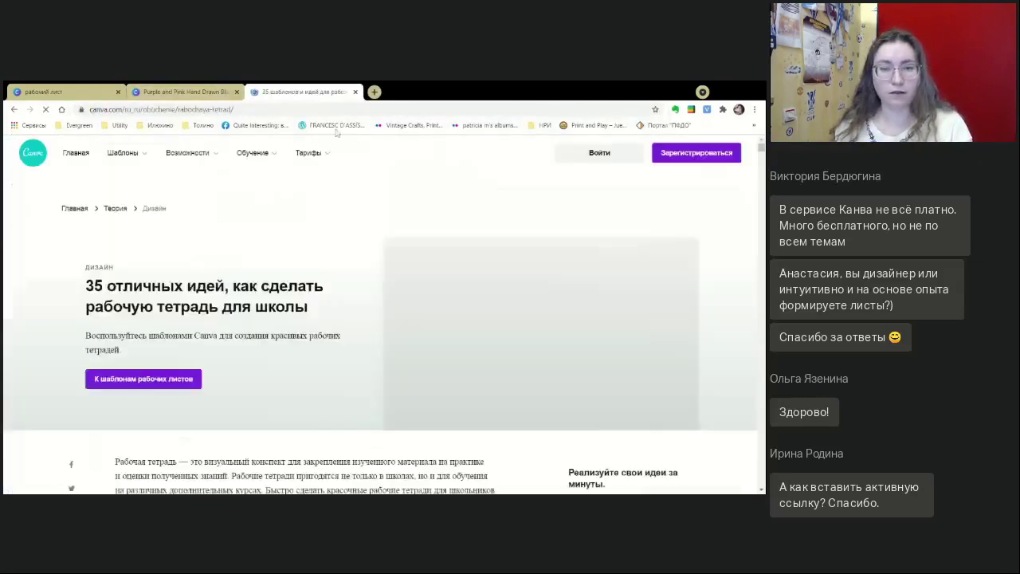
{"action": "scroll", "coordinate": [297, 252], "scroll_direction": "down", "scroll_amount": 2}
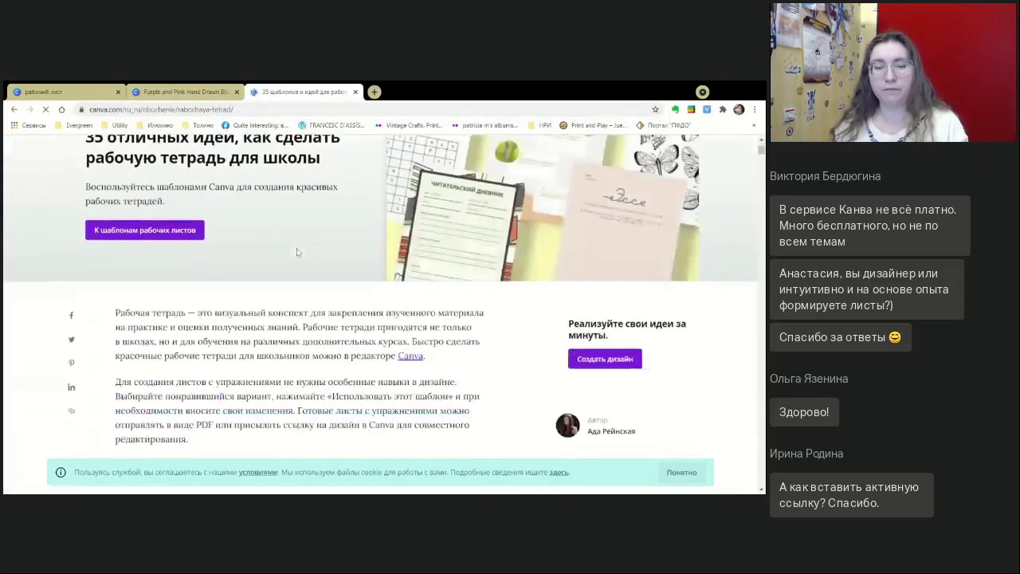
{"action": "scroll", "coordinate": [262, 301], "scroll_direction": "down", "scroll_amount": 3}
{"action": "scroll", "coordinate": [262, 301], "scroll_direction": "down", "scroll_amount": 1}
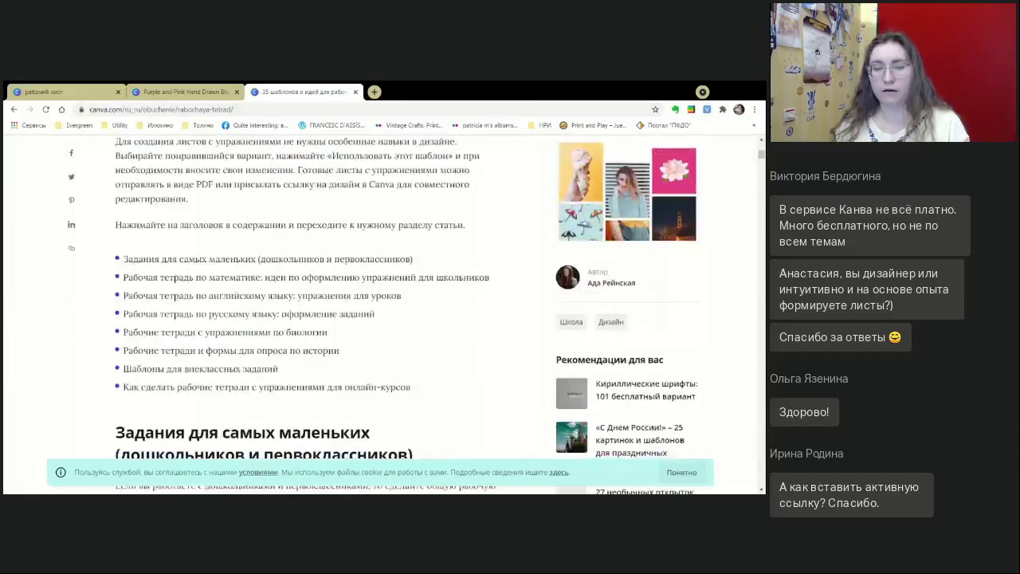
- Copy the article's web address and edit the caption in the bubble below the Canva logo so it begins with "35"
{"action": "scroll", "coordinate": [382, 319], "scroll_direction": "up", "scroll_amount": 8}
{"action": "left_click", "coordinate": [159, 109]}
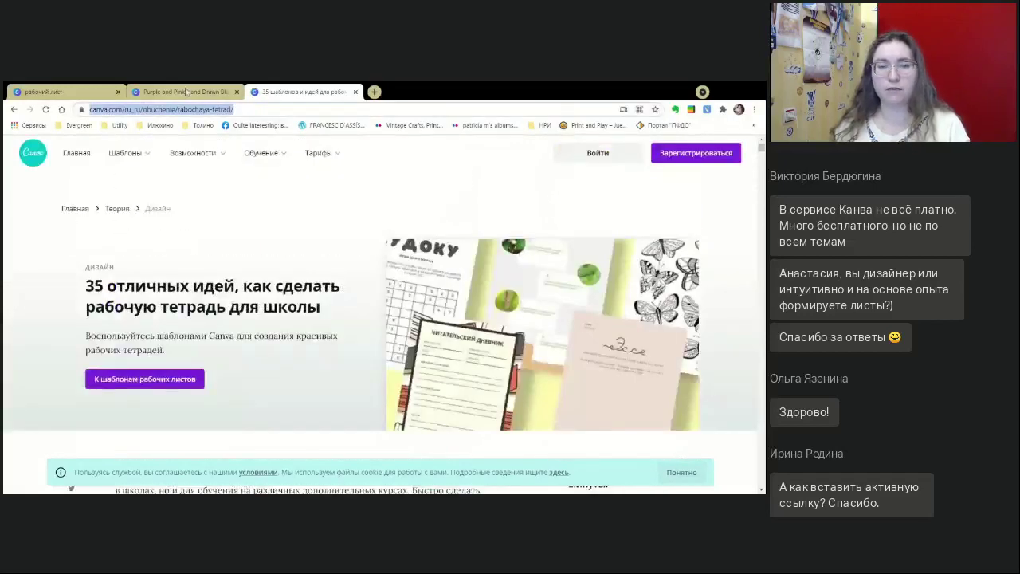
{"action": "left_click", "coordinate": [186, 92]}
{"action": "left_click", "coordinate": [509, 315]}
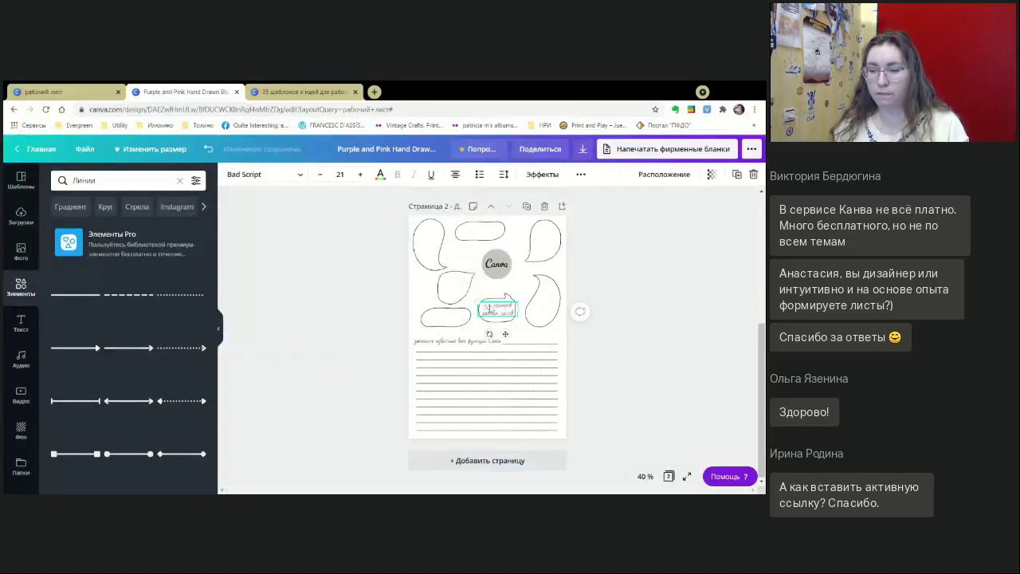
{"action": "double_click", "coordinate": [510, 315]}
{"action": "type", "text": "3"}
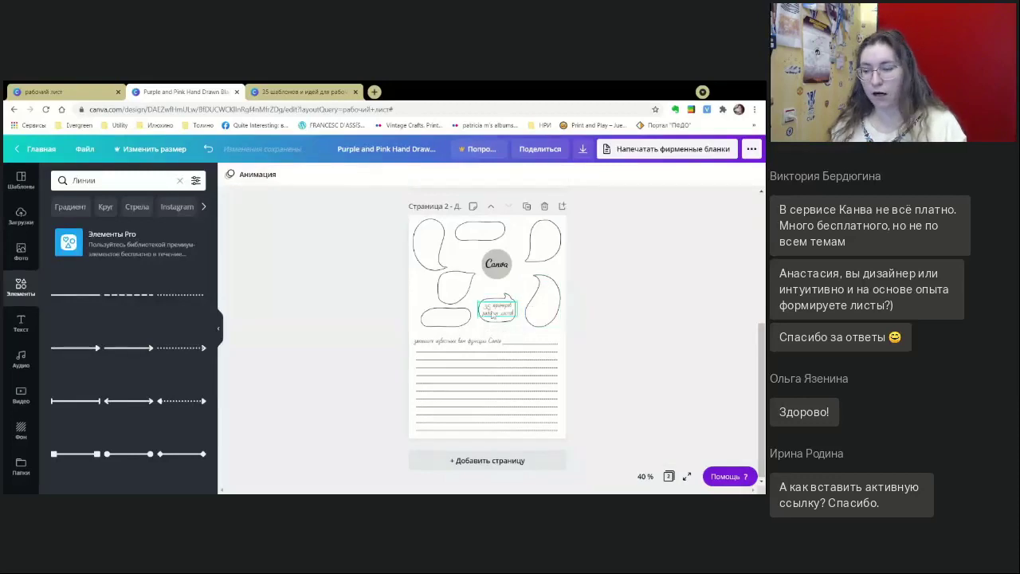
{"action": "left_click", "coordinate": [486, 310]}
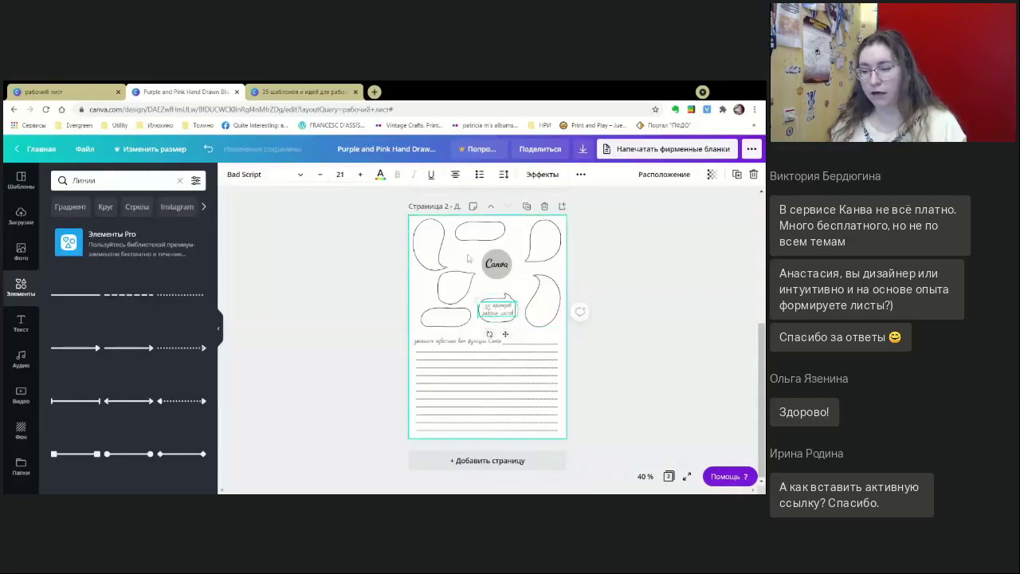
- Link the bubble's caption to the copied canva.com/ru_ru/obuchenie/rabochaya-tetrad/ address and underline its text
{"action": "left_click", "coordinate": [579, 176]}
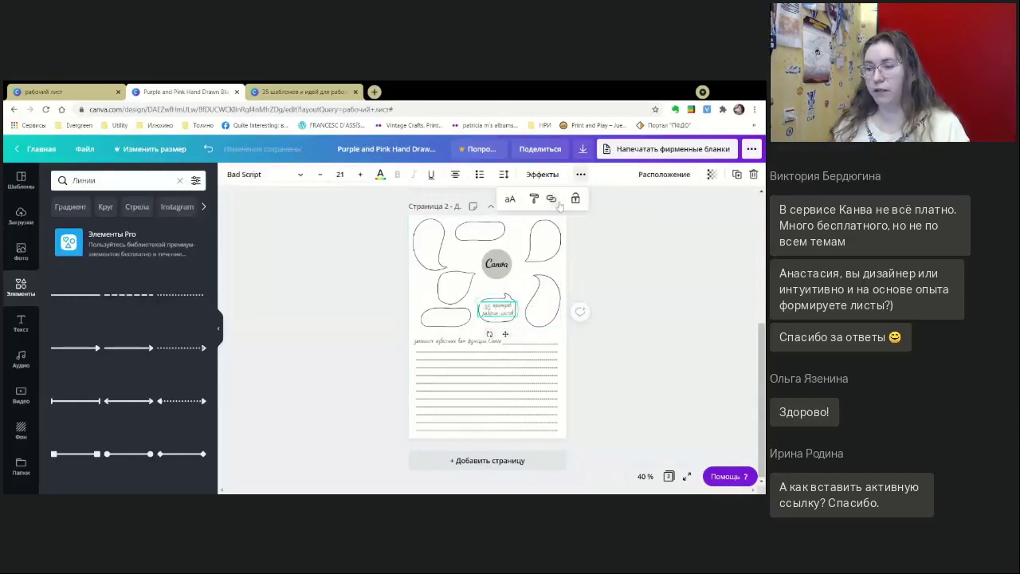
{"action": "left_click", "coordinate": [552, 199]}
{"action": "key", "text": "ctrl+v"}
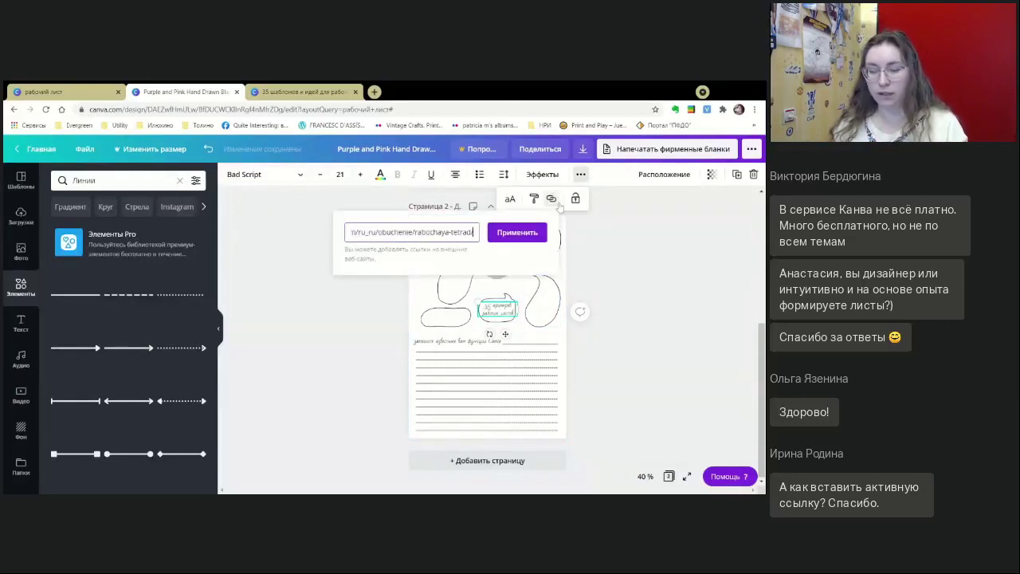
{"action": "left_click", "coordinate": [514, 234]}
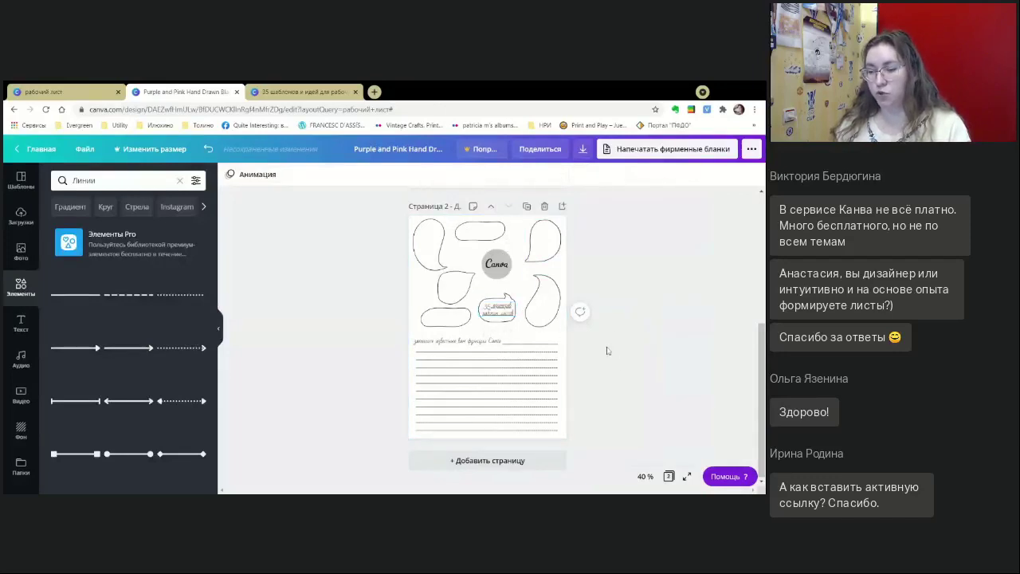
{"action": "left_click", "coordinate": [431, 174]}
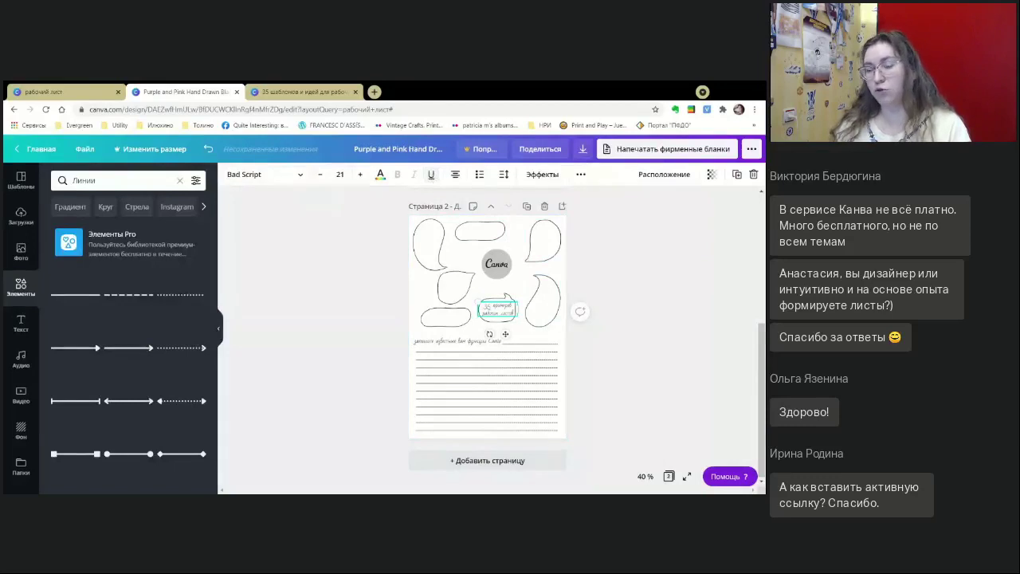
{"action": "left_click", "coordinate": [621, 358]}
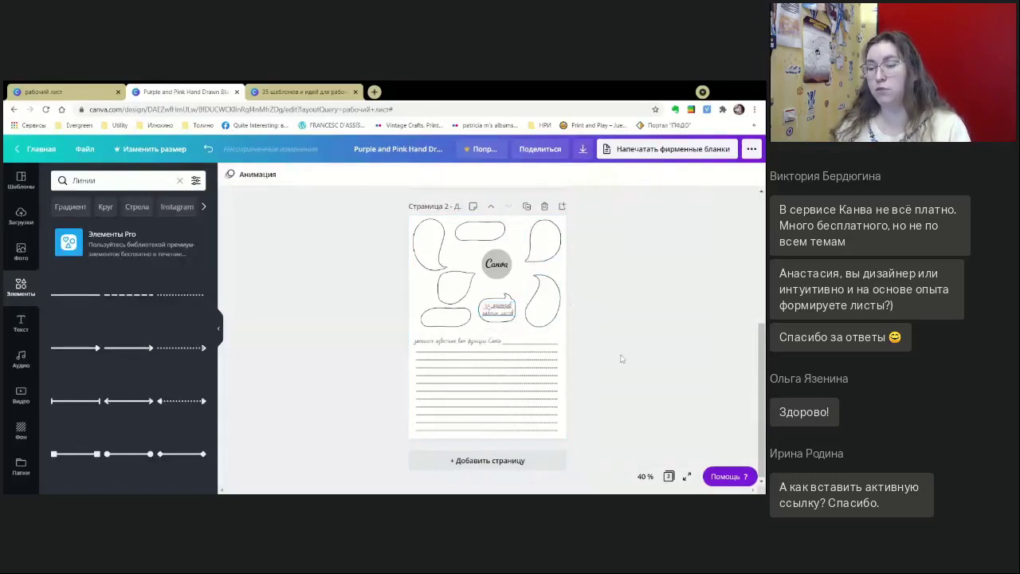
- Attach the same workbook article link to the round Canva logo in the middle of the bubbles
{"action": "left_click", "coordinate": [495, 269]}
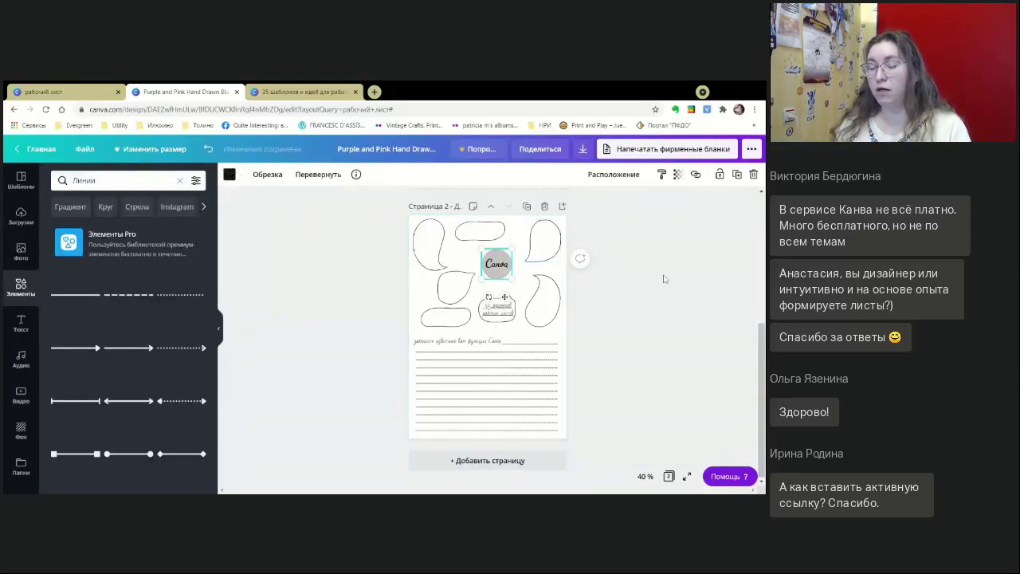
{"action": "left_click", "coordinate": [695, 175]}
{"action": "key", "text": "ctrl+v"}
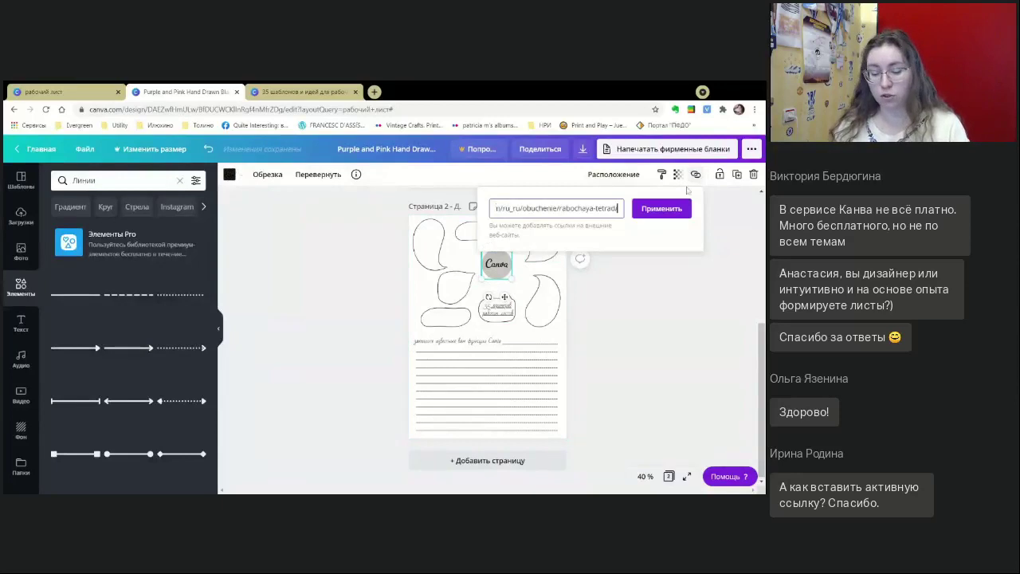
{"action": "left_click", "coordinate": [669, 208]}
{"action": "left_click", "coordinate": [649, 290]}
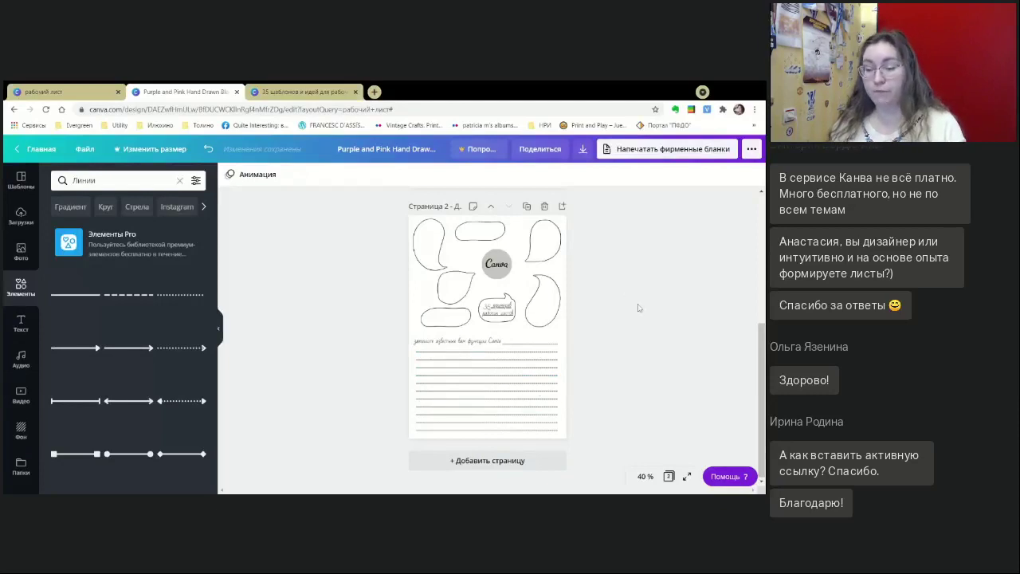
- Add a third page and paste the copied heading "Отметьте те пункты, которые мотивируют студентов пользоваться рабочей тетрадью:" and its handwritten-style list item onto it
{"action": "left_click", "coordinate": [547, 459]}
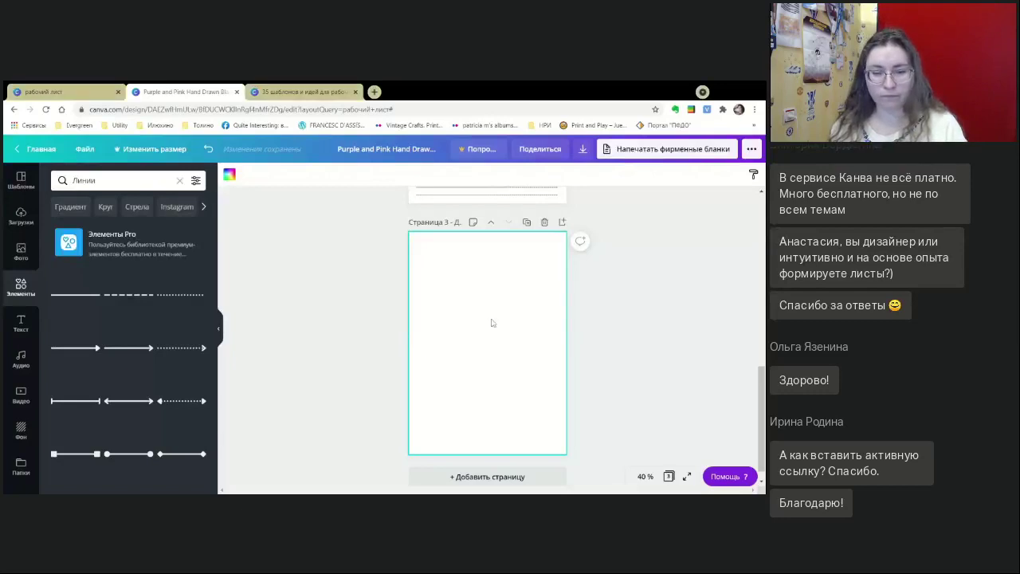
{"action": "key", "text": "ctrl+v"}
{"action": "left_click", "coordinate": [611, 266]}
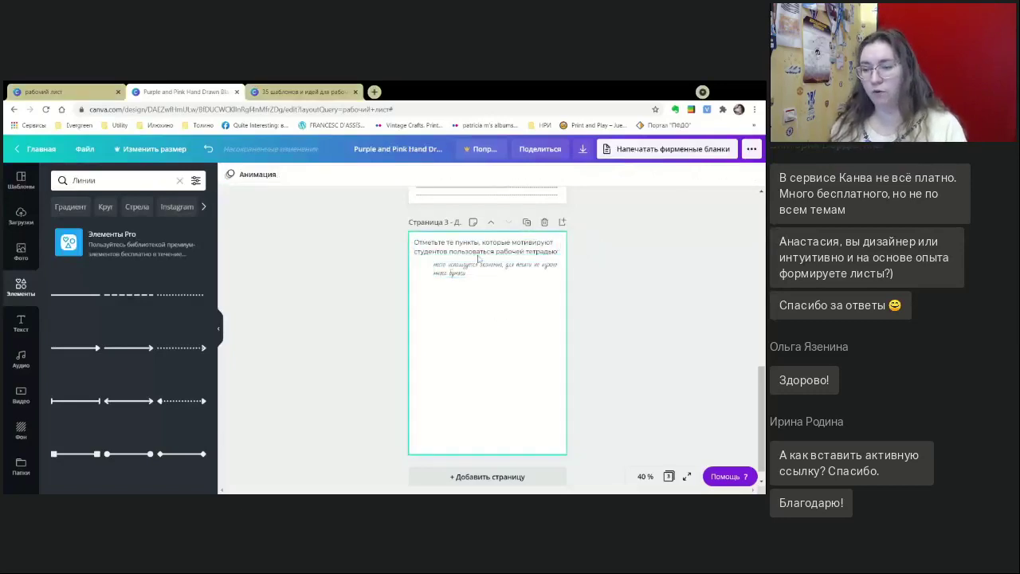
{"action": "left_click", "coordinate": [522, 267]}
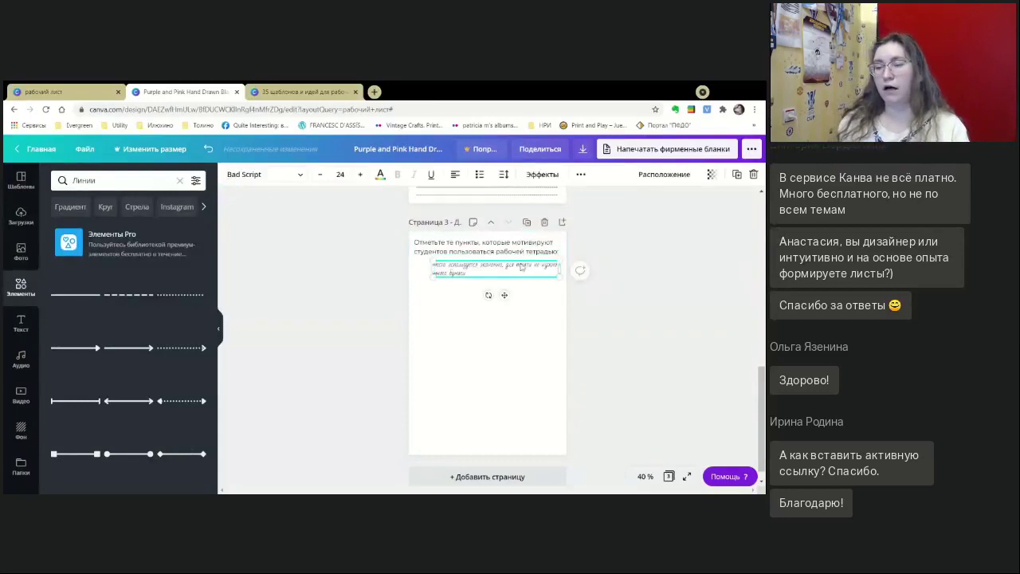
{"action": "left_click", "coordinate": [530, 250], "text": "shift"}
{"action": "left_click", "coordinate": [621, 303]}
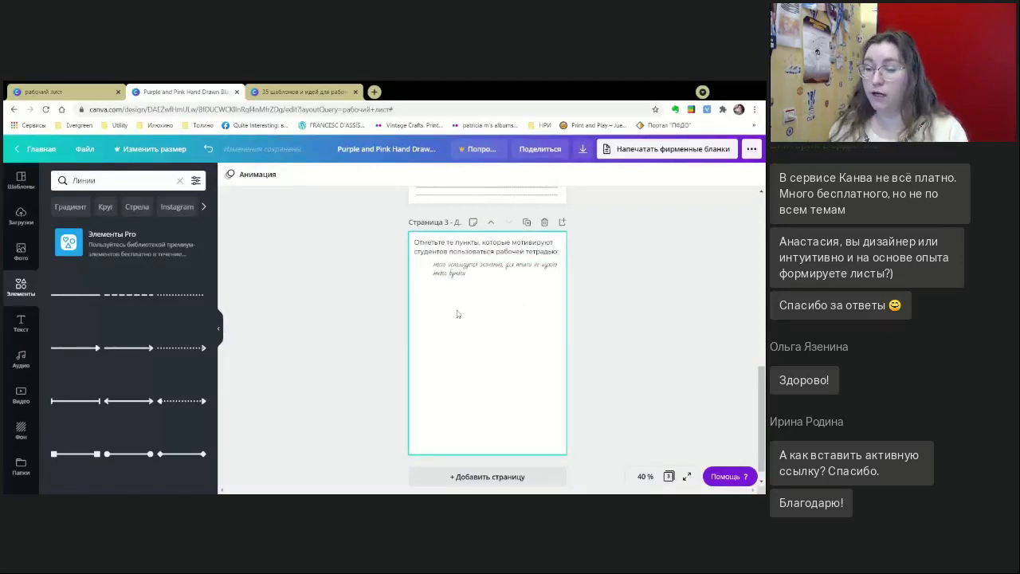
- Add the free square outline from the shapes collection to page 3 and colour it black
{"action": "left_click", "coordinate": [181, 182]}
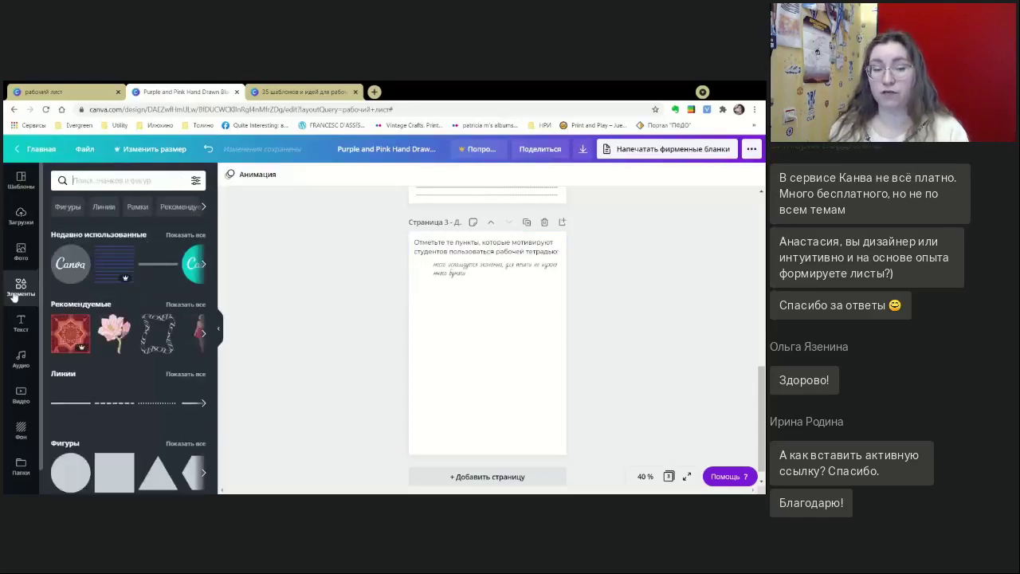
{"action": "scroll", "coordinate": [113, 319], "scroll_direction": "down", "scroll_amount": 2}
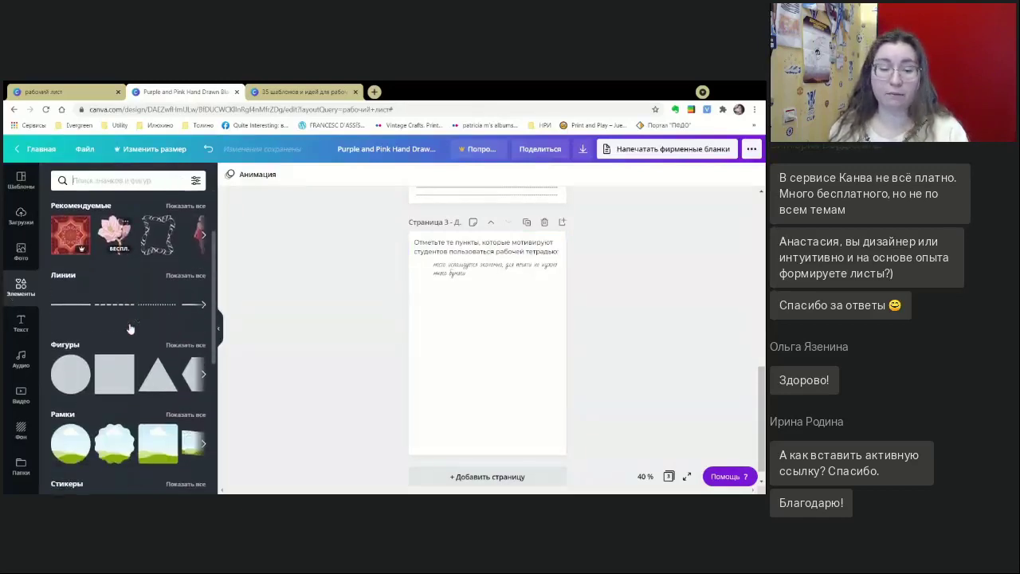
{"action": "left_click", "coordinate": [185, 344]}
{"action": "scroll", "coordinate": [133, 311], "scroll_direction": "down", "scroll_amount": 5}
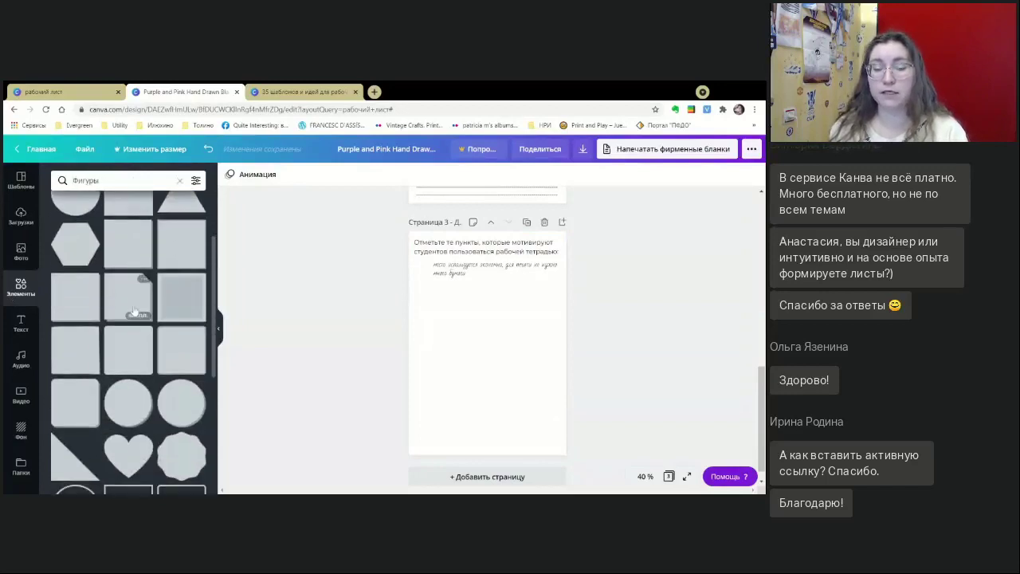
{"action": "scroll", "coordinate": [134, 311], "scroll_direction": "down", "scroll_amount": 2}
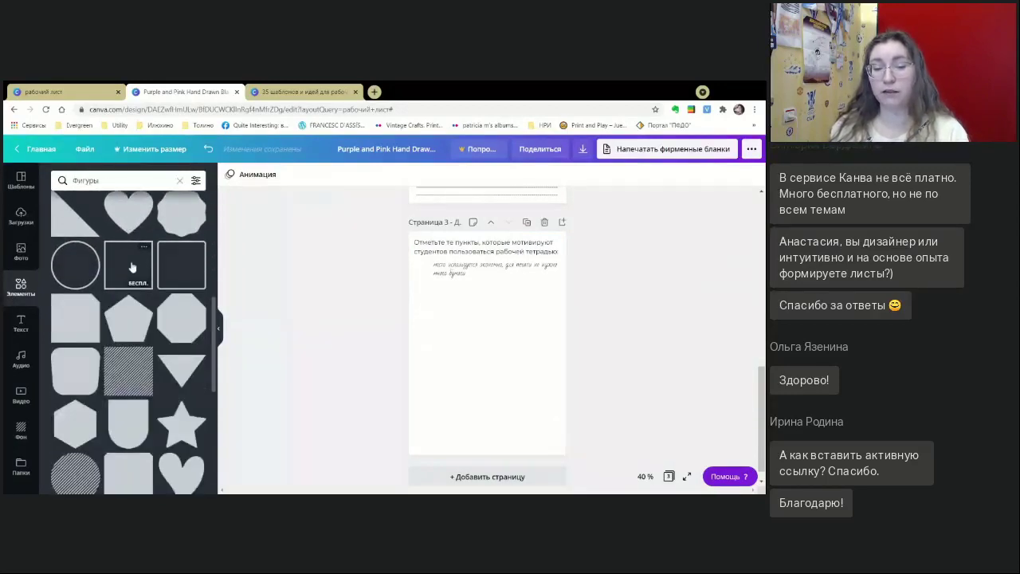
{"action": "left_click_drag", "start_coordinate": [132, 265], "coordinate": [510, 346]}
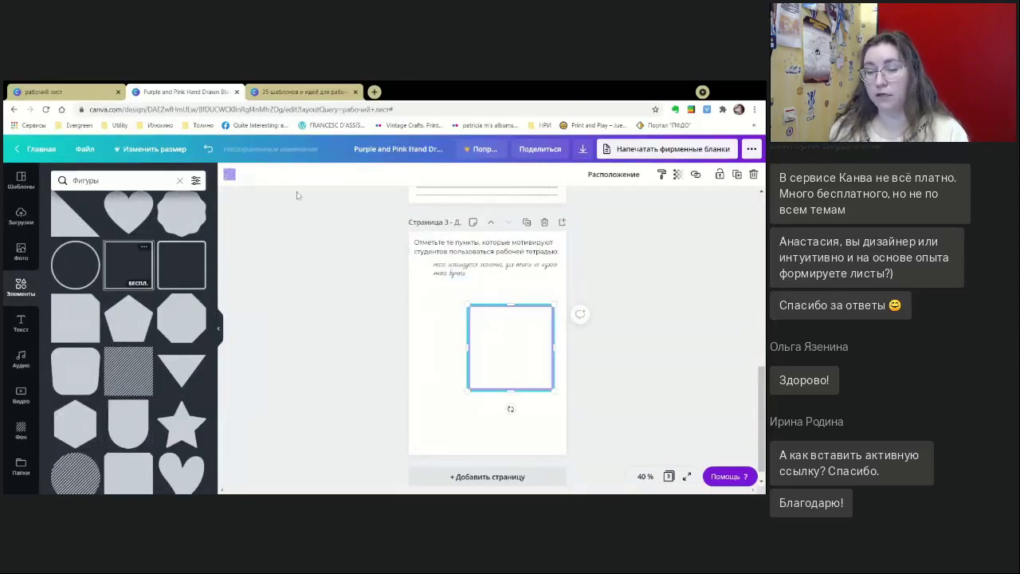
{"action": "left_click", "coordinate": [235, 183]}
{"action": "left_click", "coordinate": [61, 273]}
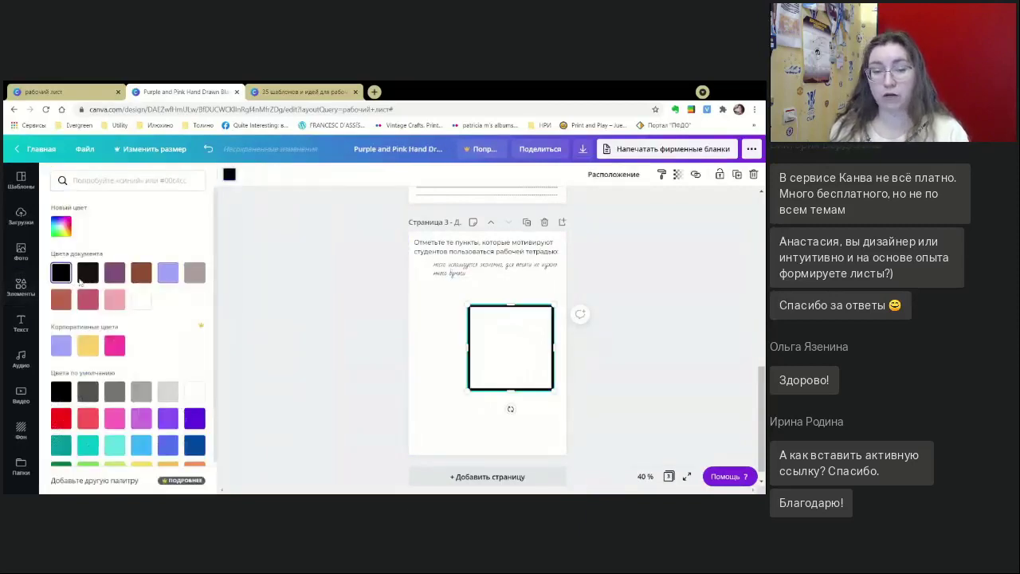
- Shrink the black square to checkbox size and place it just before the first line of the handwritten-style item
{"action": "left_click_drag", "start_coordinate": [553, 306], "coordinate": [419, 280]}
{"action": "left_click", "coordinate": [642, 478]}
{"action": "left_click", "coordinate": [630, 298]}
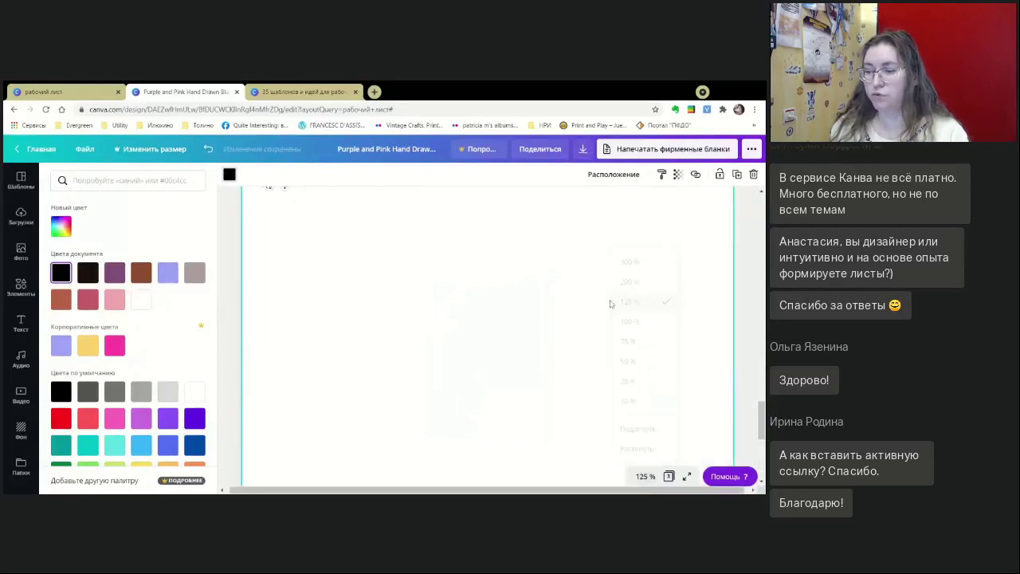
{"action": "scroll", "coordinate": [351, 239], "scroll_direction": "up", "scroll_amount": 2}
{"action": "mouse_move", "coordinate": [287, 309]}
{"action": "left_mouse_down"}
{"action": "mouse_move", "coordinate": [284, 322]}
{"action": "mouse_move", "coordinate": [296, 318]}
{"action": "mouse_move", "coordinate": [280, 305]}
{"action": "mouse_move", "coordinate": [294, 298]}
{"action": "left_mouse_up"}
{"action": "left_click", "coordinate": [401, 401]}
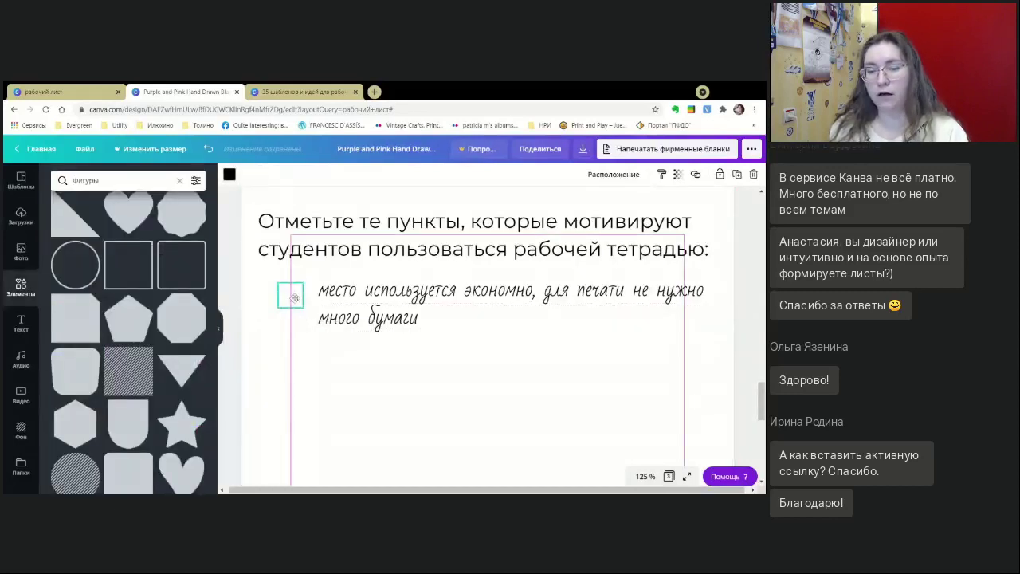
{"action": "left_click", "coordinate": [450, 401]}
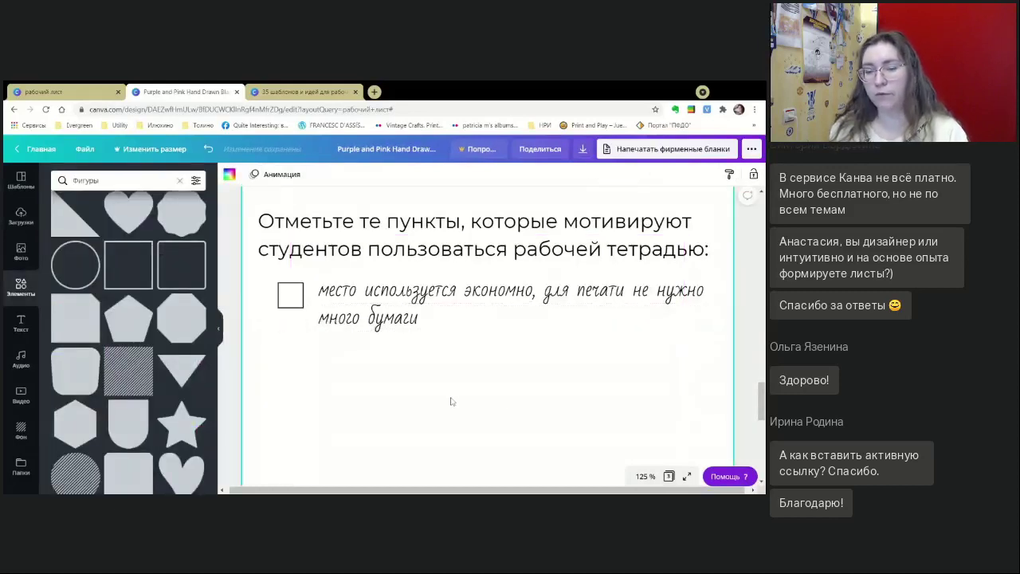
- Group the checkbox with the handwritten-style item text beside it
{"action": "left_click", "coordinate": [647, 475]}
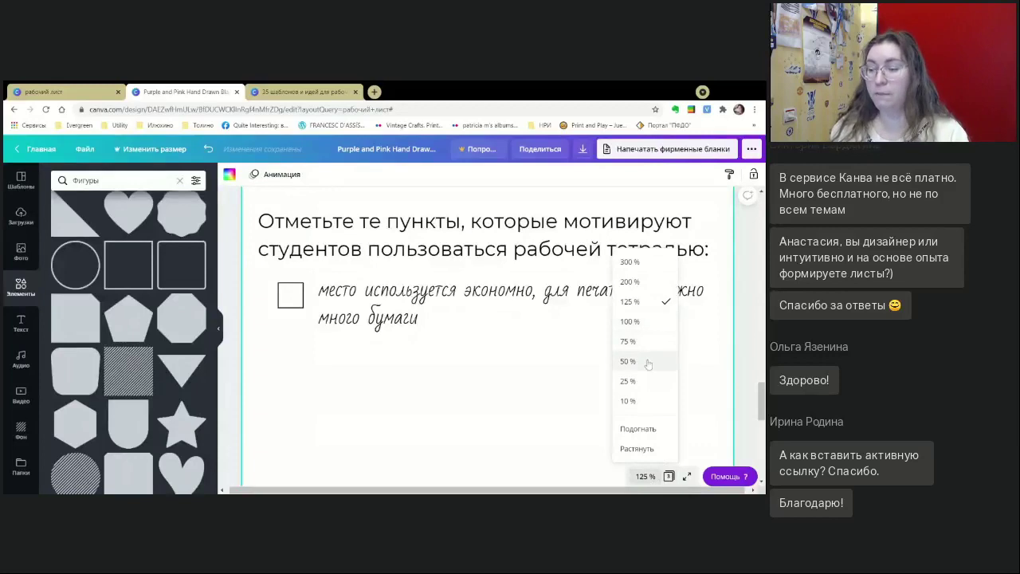
{"action": "left_click", "coordinate": [653, 431]}
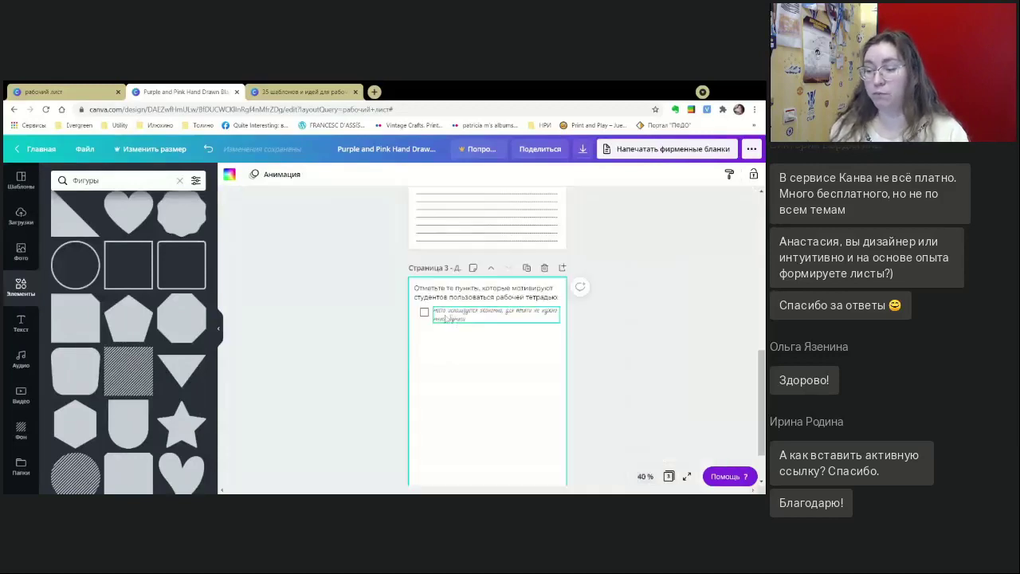
{"action": "left_click", "coordinate": [424, 312]}
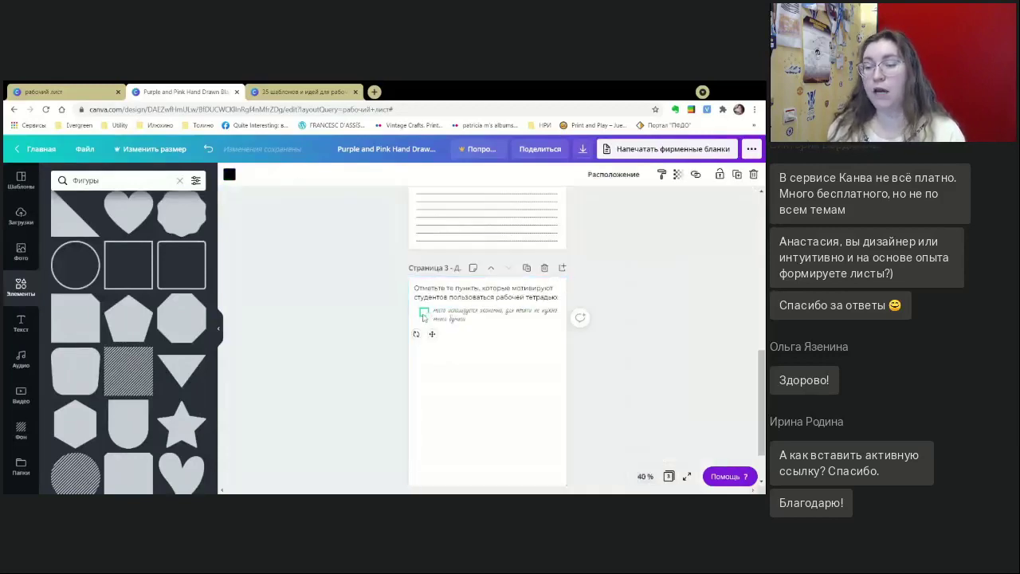
{"action": "left_click", "coordinate": [475, 316], "text": "shift"}
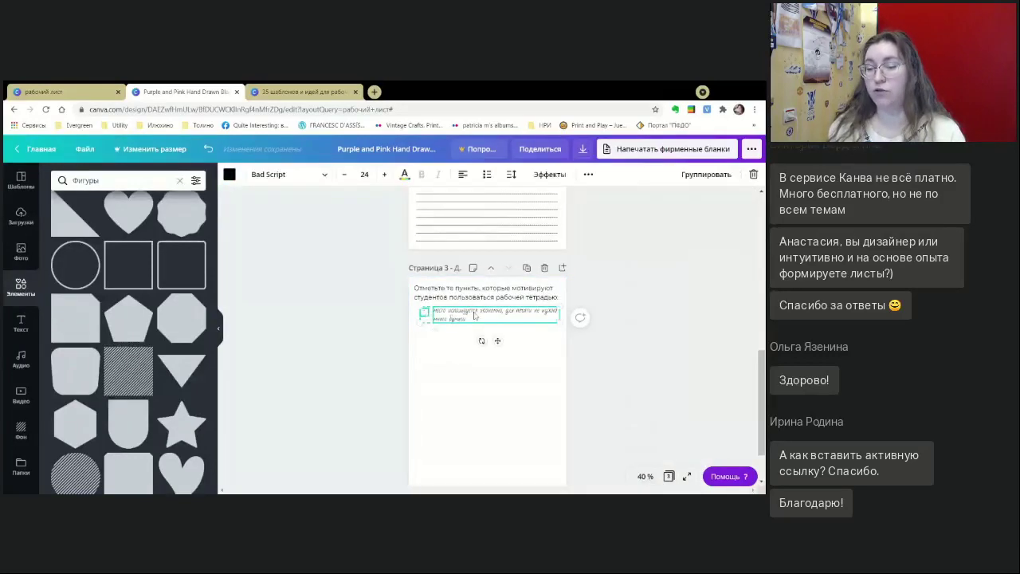
{"action": "left_click", "coordinate": [715, 173]}
{"action": "left_click", "coordinate": [579, 314]}
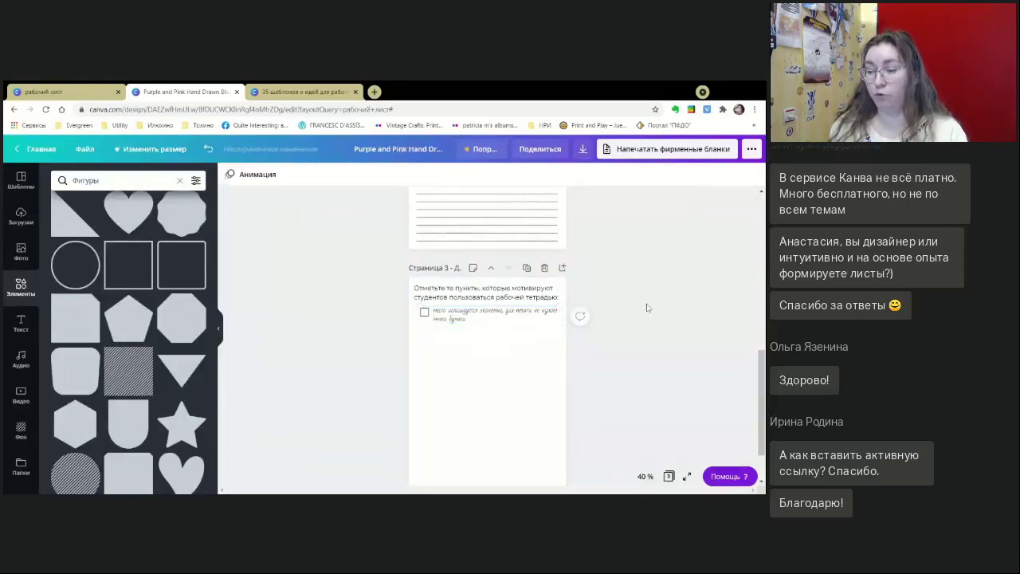
- Duplicate the grouped checkbox item five times
{"action": "left_click", "coordinate": [478, 316]}
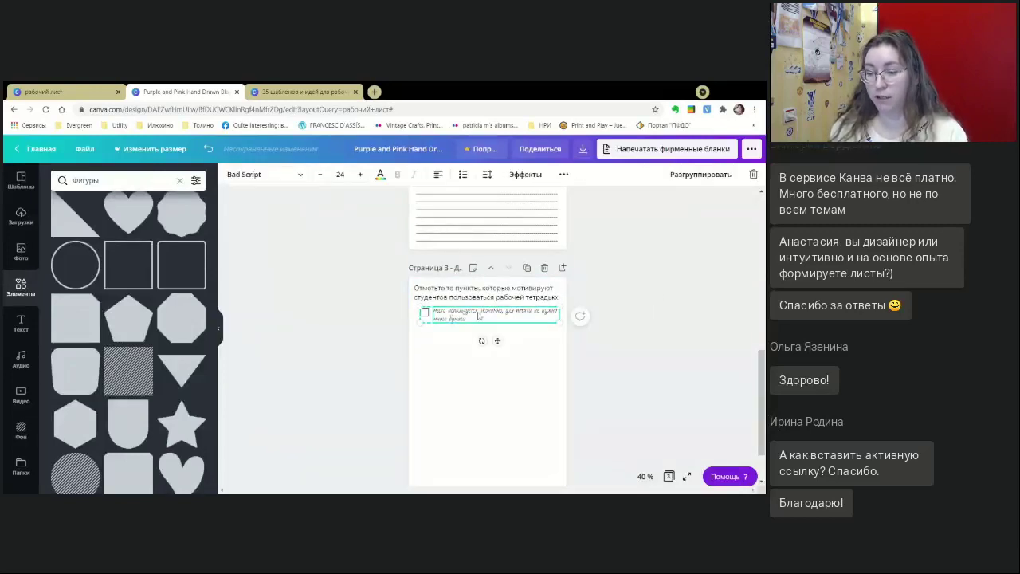
{"action": "key", "text": "ctrl+d"}
{"action": "key", "text": "ctrl+d"}
{"action": "key", "text": "ctrl+d"}
{"action": "key", "text": "ctrl+d"}
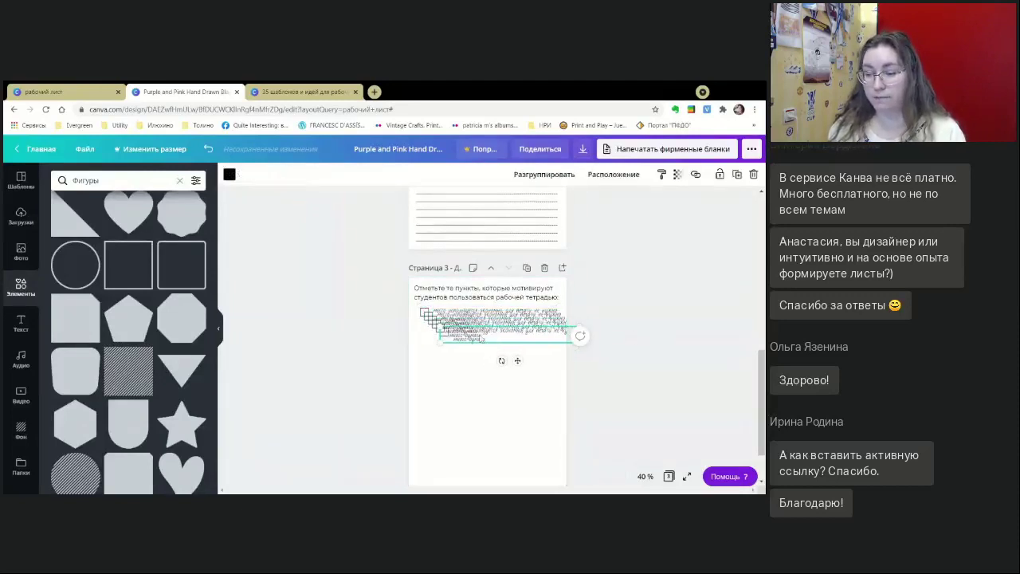
- Move the last copy down the page and tidy up all six checkbox items into one evenly spaced, aligned column
{"action": "left_click_drag", "start_coordinate": [467, 346], "coordinate": [446, 445]}
{"action": "scroll", "coordinate": [494, 391], "scroll_direction": "down", "scroll_amount": 1}
{"action": "left_click_drag", "start_coordinate": [499, 381], "coordinate": [499, 359]}
{"action": "left_click", "coordinate": [581, 355]}
{"action": "left_click_drag", "start_coordinate": [660, 393], "coordinate": [351, 242]}
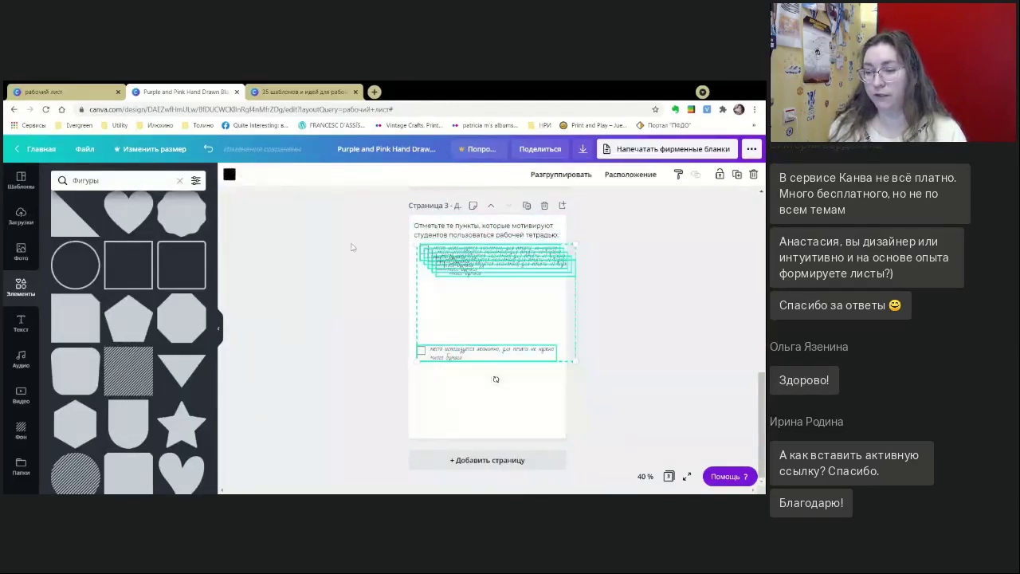
{"action": "left_click", "coordinate": [634, 175]}
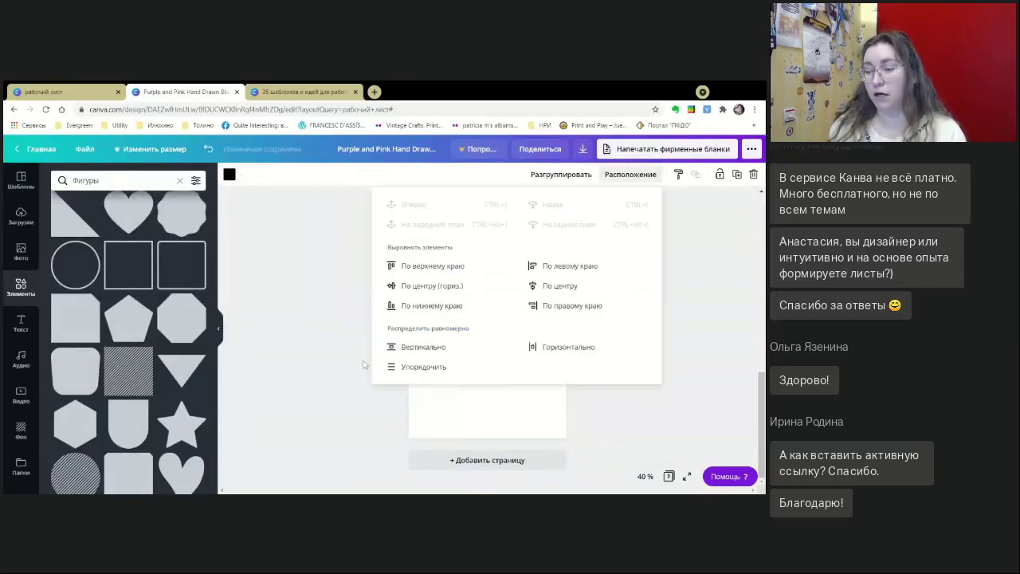
{"action": "left_click", "coordinate": [405, 368]}
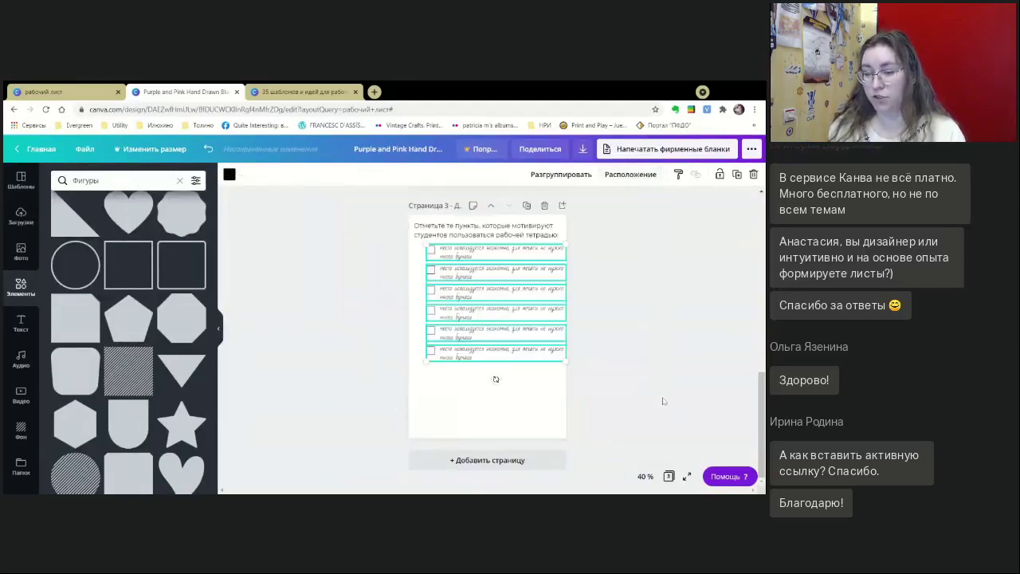
- Shift the column of six checkbox items slightly left so it sits centred under the page 3 heading
{"action": "left_click_drag", "start_coordinate": [520, 259], "coordinate": [516, 260]}
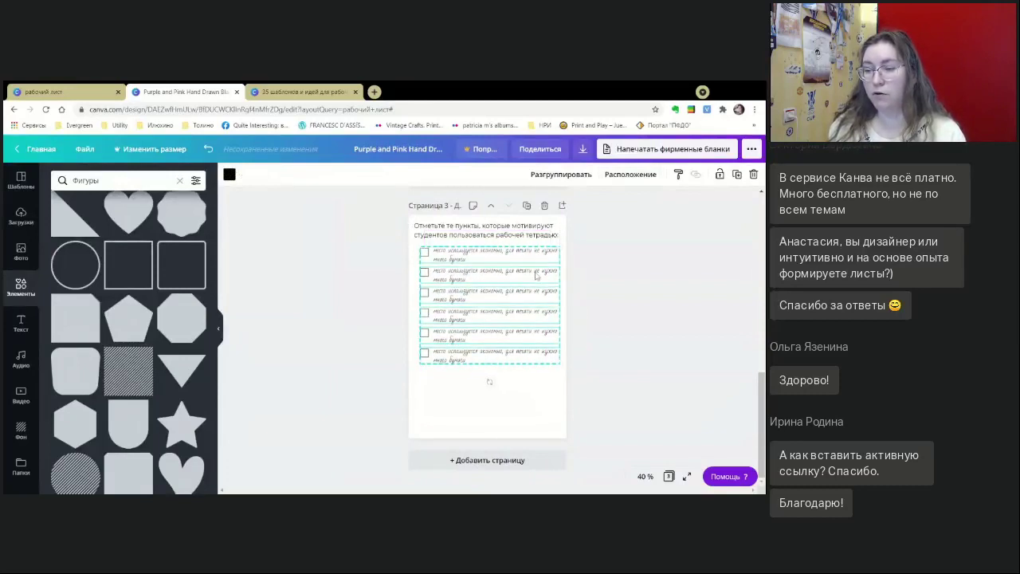
{"action": "left_click", "coordinate": [636, 344]}
{"action": "scroll", "coordinate": [629, 335], "scroll_direction": "up", "scroll_amount": 2}
{"action": "scroll", "coordinate": [478, 339], "scroll_direction": "down", "scroll_amount": 1}
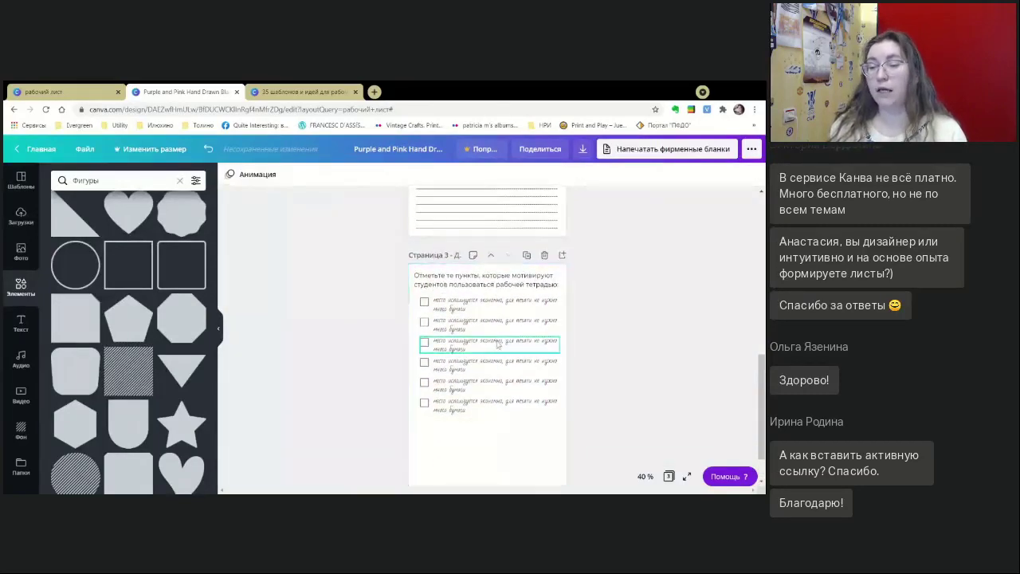
- Open the text of the second checkbox item on page 3 for editing, then deselect it
{"action": "left_click", "coordinate": [452, 327]}
{"action": "double_click", "coordinate": [451, 326]}
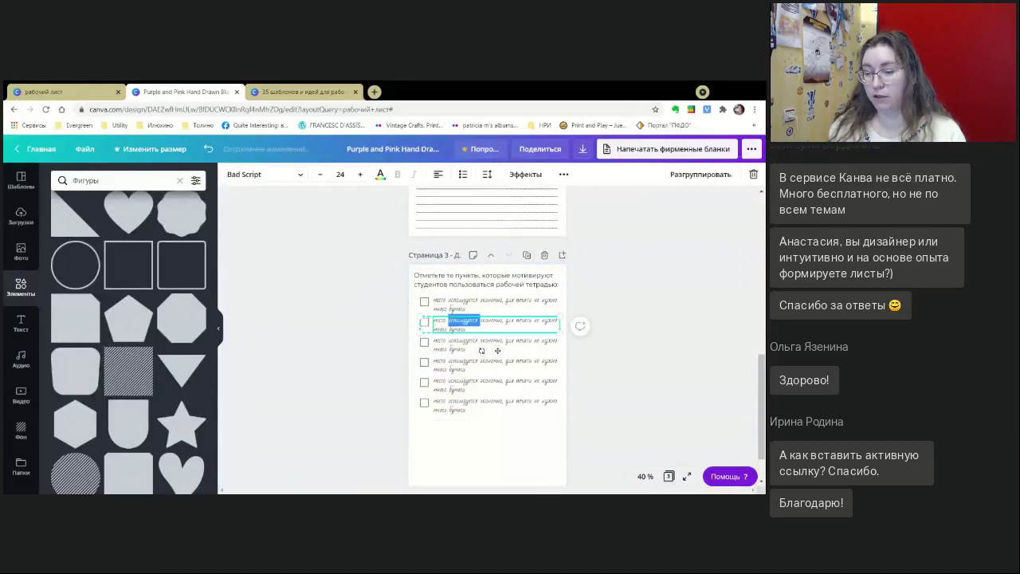
{"action": "left_click", "coordinate": [451, 326]}
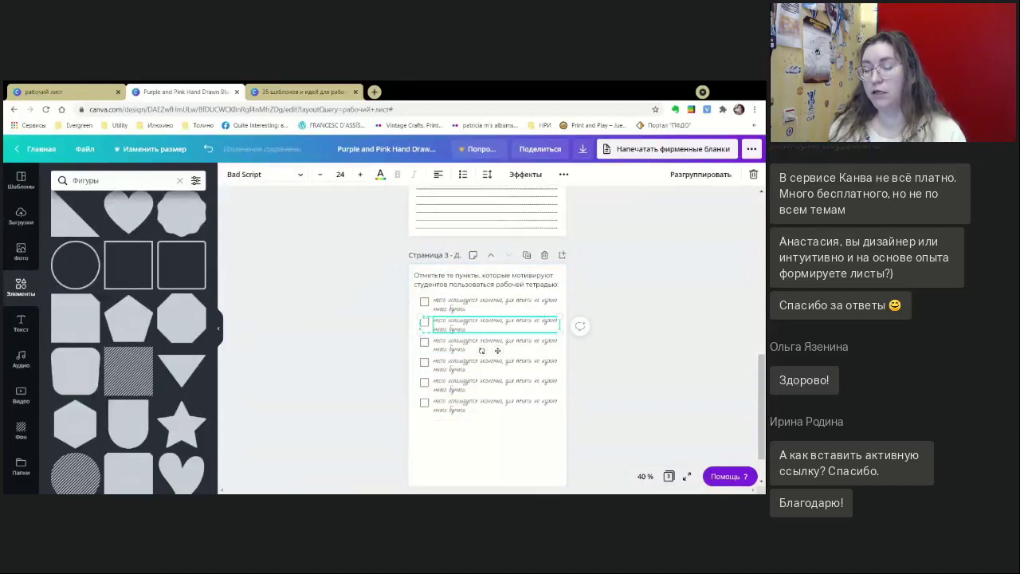
{"action": "left_click", "coordinate": [626, 329]}
{"action": "scroll", "coordinate": [627, 328], "scroll_direction": "down", "scroll_amount": 1}
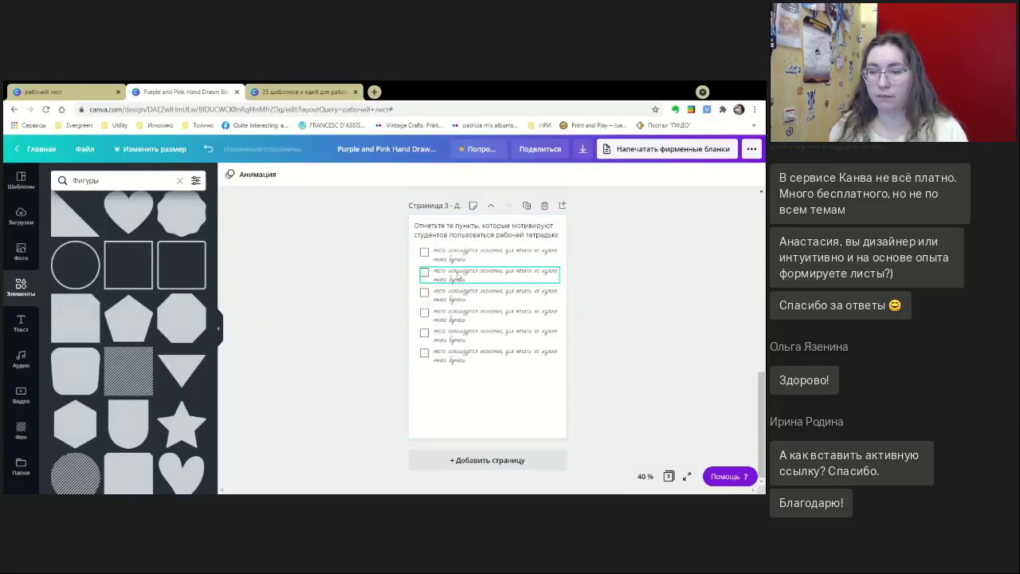
- Select the linked text inside the page 2 speech bubble and show its additional text tools for a screenshot
{"action": "scroll", "coordinate": [446, 263], "scroll_direction": "up", "scroll_amount": 4}
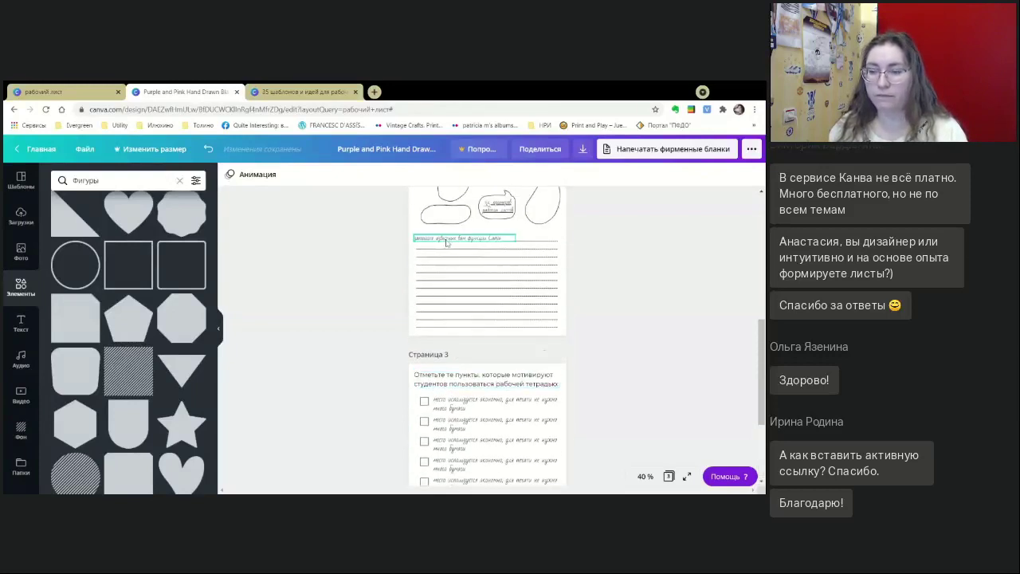
{"action": "left_click", "coordinate": [453, 262]}
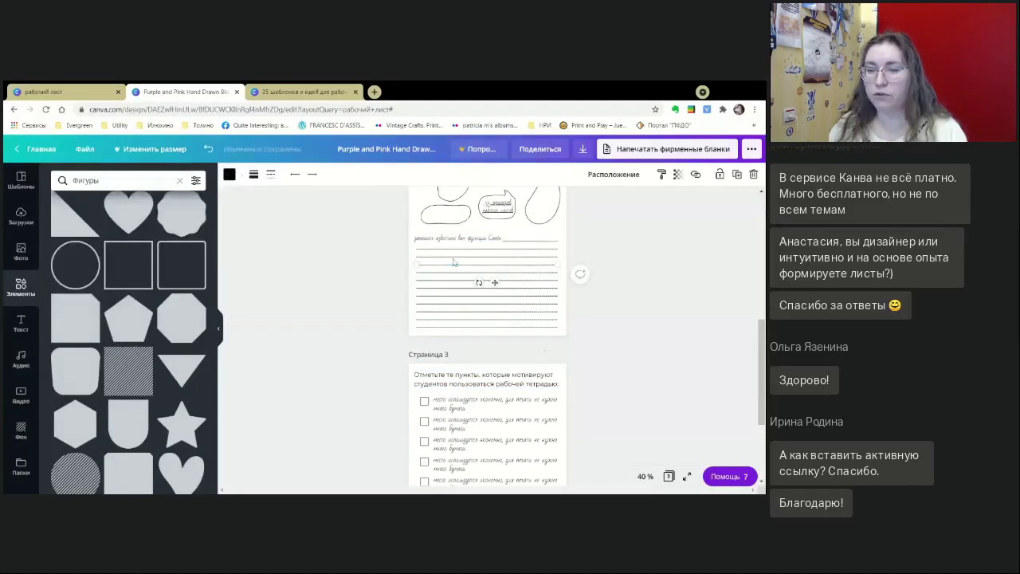
{"action": "scroll", "coordinate": [453, 262], "scroll_direction": "up", "scroll_amount": 2}
{"action": "left_click", "coordinate": [446, 263]}
{"action": "left_click", "coordinate": [500, 256]}
{"action": "left_click", "coordinate": [504, 259]}
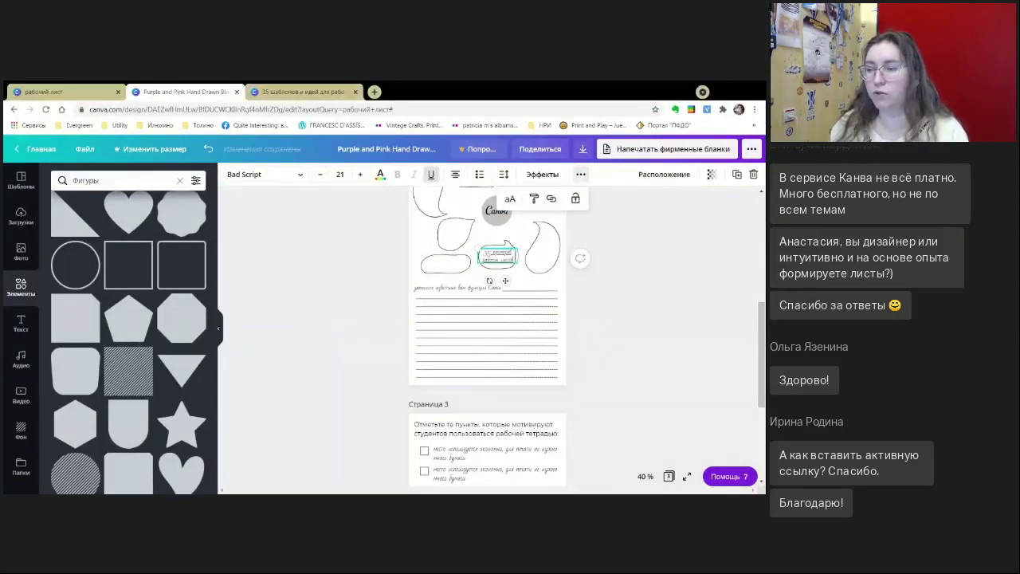
- Paste the screenshot of the four text tool icons onto page 3 and place it centred below the checkbox list
{"action": "scroll", "coordinate": [619, 292], "scroll_direction": "down", "scroll_amount": 5}
{"action": "left_click", "coordinate": [494, 404]}
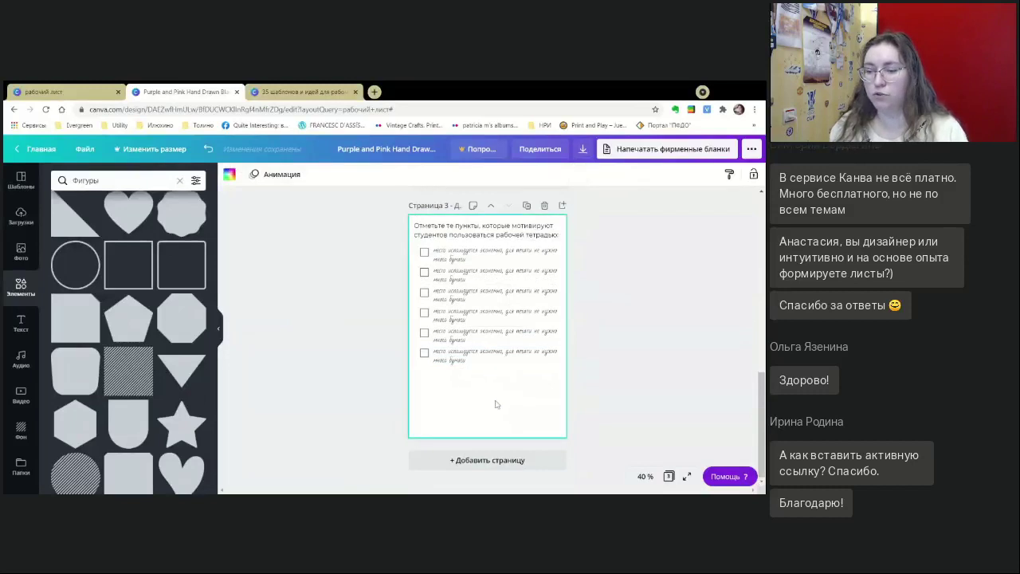
{"action": "key", "text": "ctrl+v"}
{"action": "left_click_drag", "start_coordinate": [495, 327], "coordinate": [511, 413]}
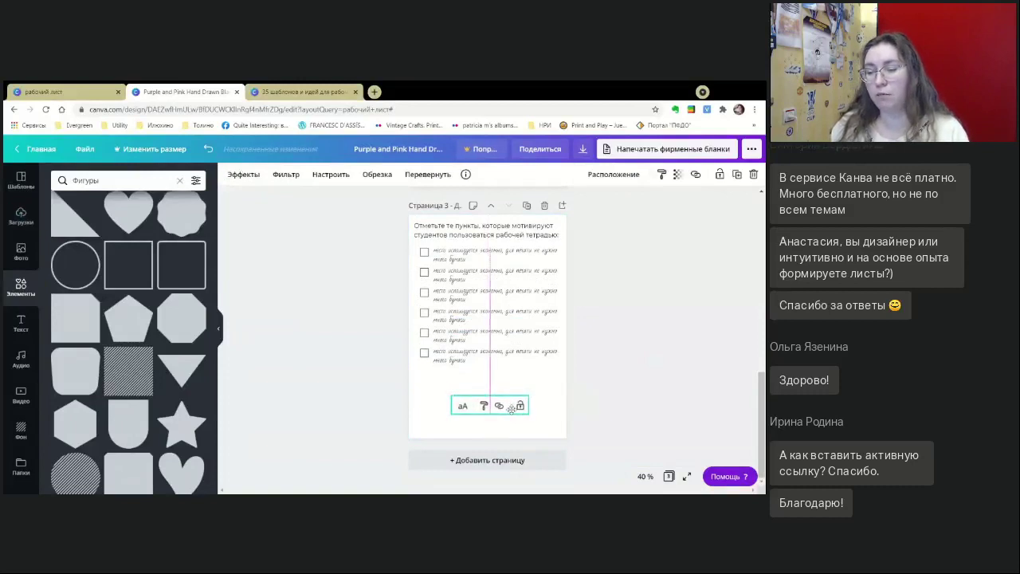
- Copy the page 3 heading below the checkbox list and replace its text with "Подпишите названия инструментов и варианты их использования"
{"action": "left_click", "coordinate": [488, 232]}
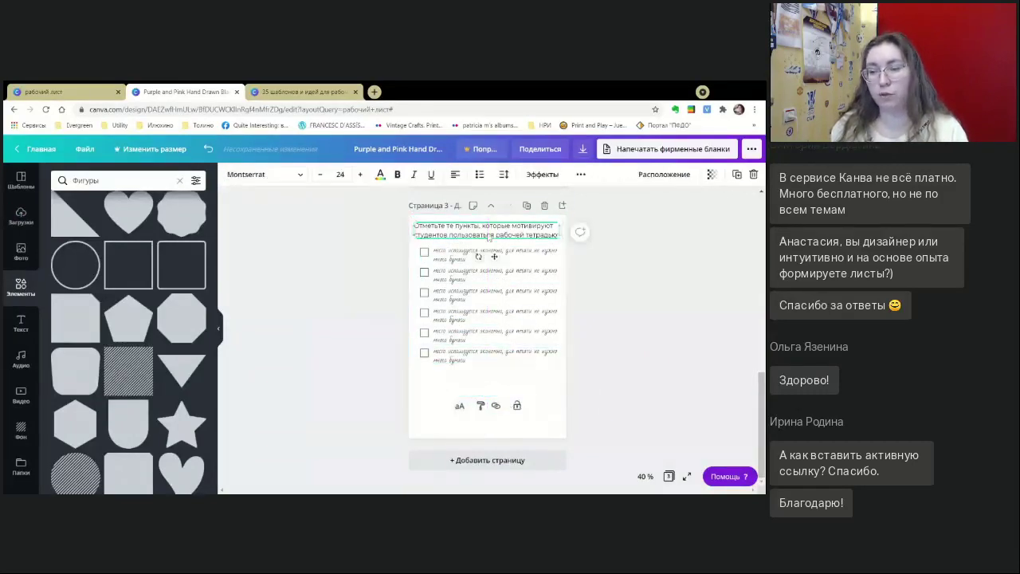
{"action": "left_click_drag", "start_coordinate": [498, 260], "coordinate": [498, 383]}
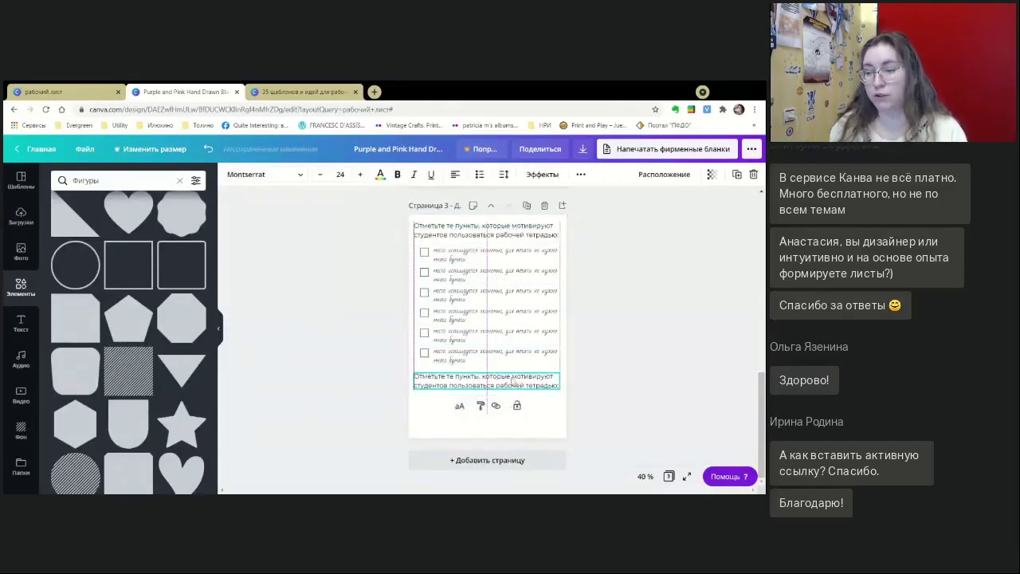
{"action": "double_click", "coordinate": [498, 384]}
{"action": "key", "text": "BackSpace"}
{"action": "type", "text": "Подпишите"}
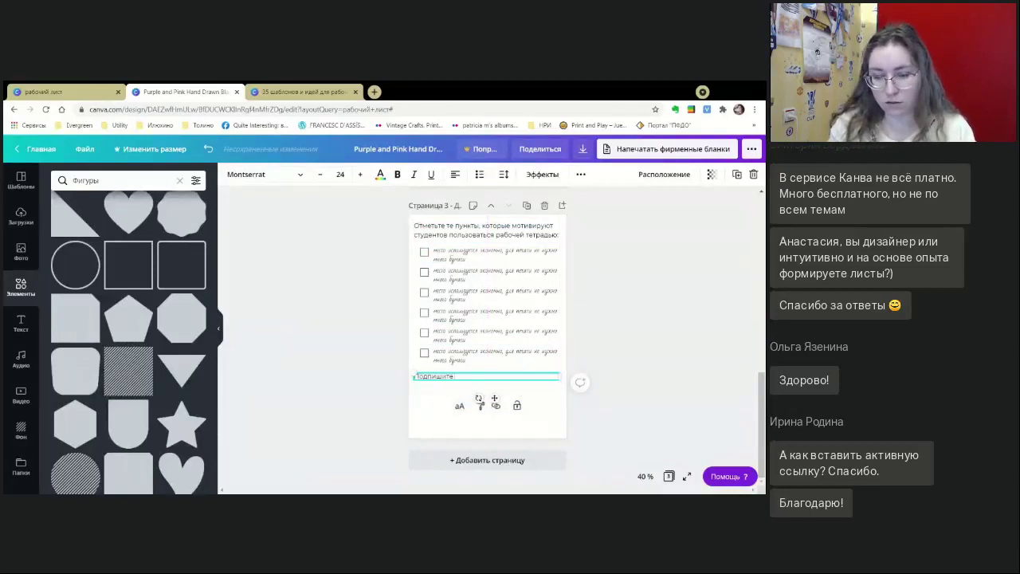
{"action": "type", "text": " названия функций и вариант"}
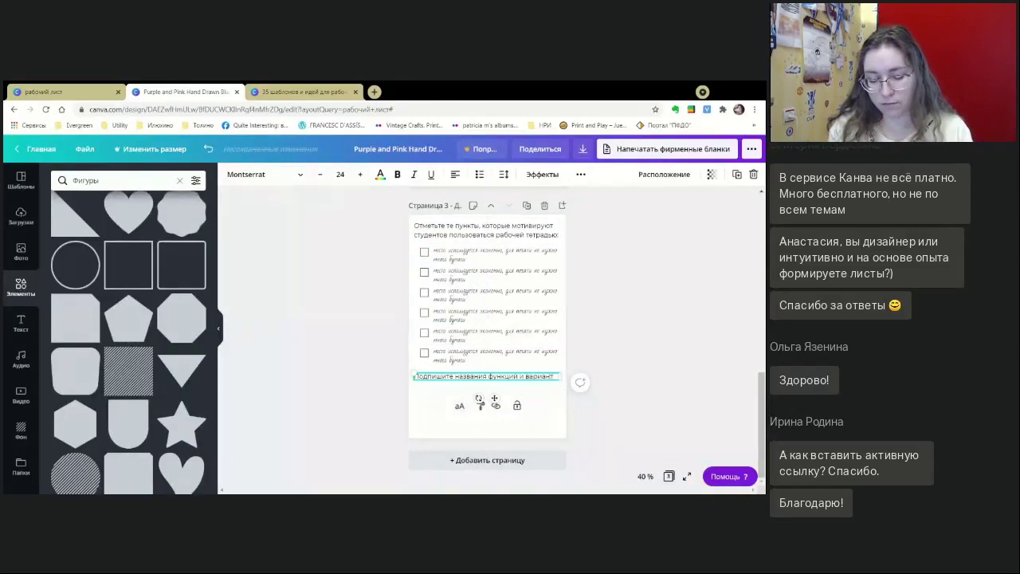
{"action": "type", "text": "ы их использования"}
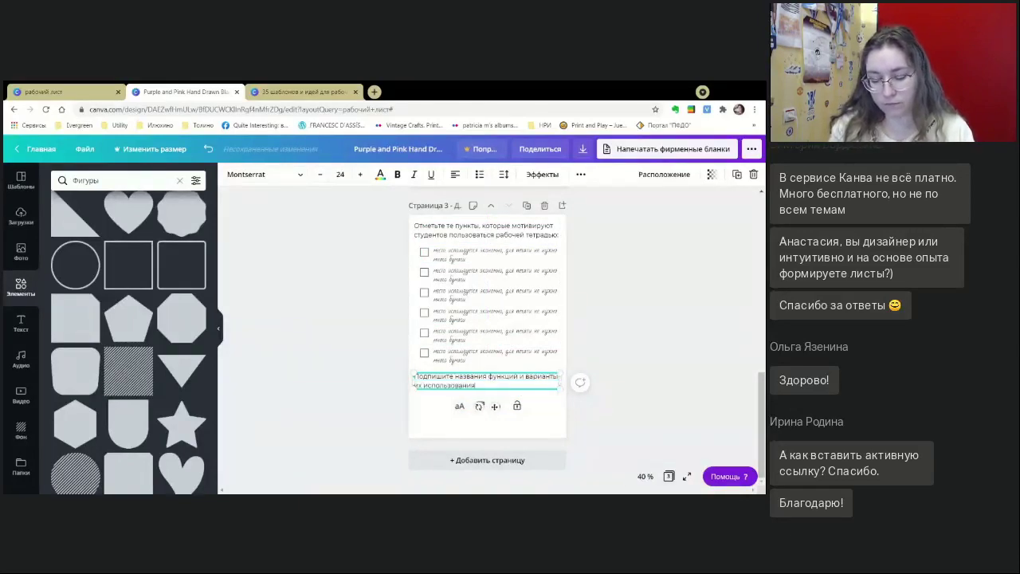
{"action": "double_click", "coordinate": [502, 377]}
{"action": "type", "text": "инструментов"}
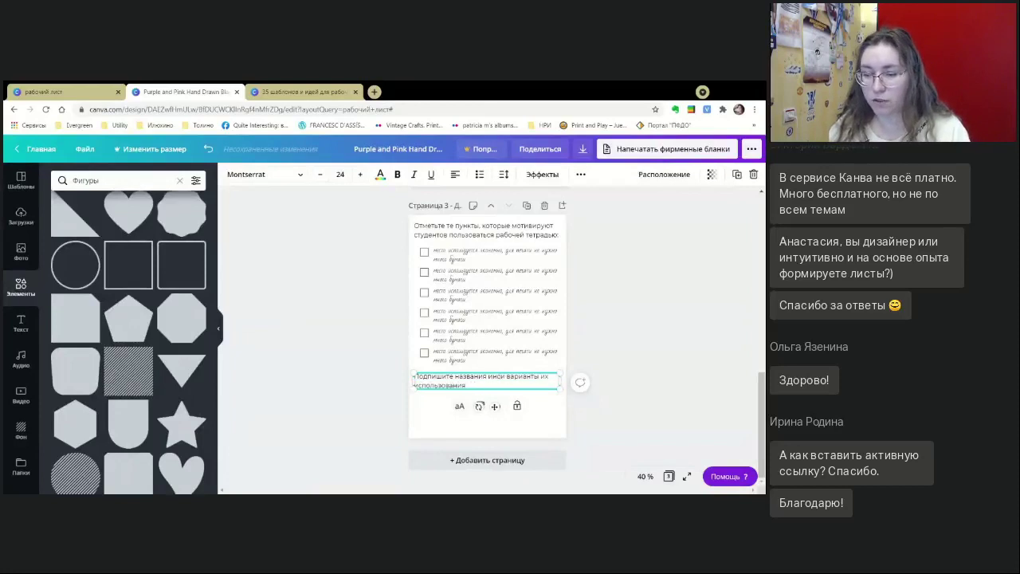
- Move the new instruction text and the tool icons image slightly down to space them out below the checkbox list
{"action": "left_click", "coordinate": [635, 305]}
{"action": "left_click", "coordinate": [496, 386]}
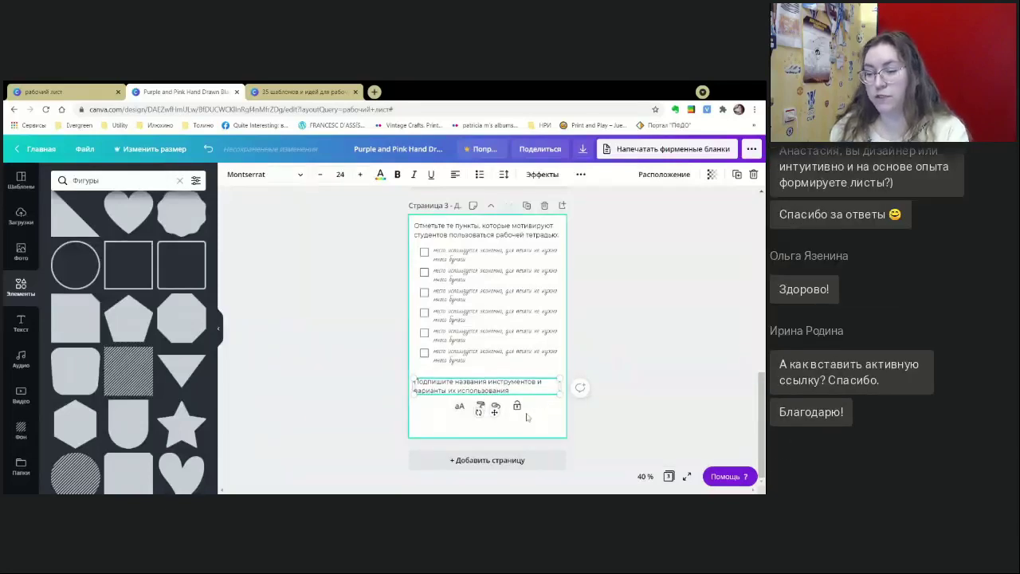
{"action": "left_click", "coordinate": [499, 404]}
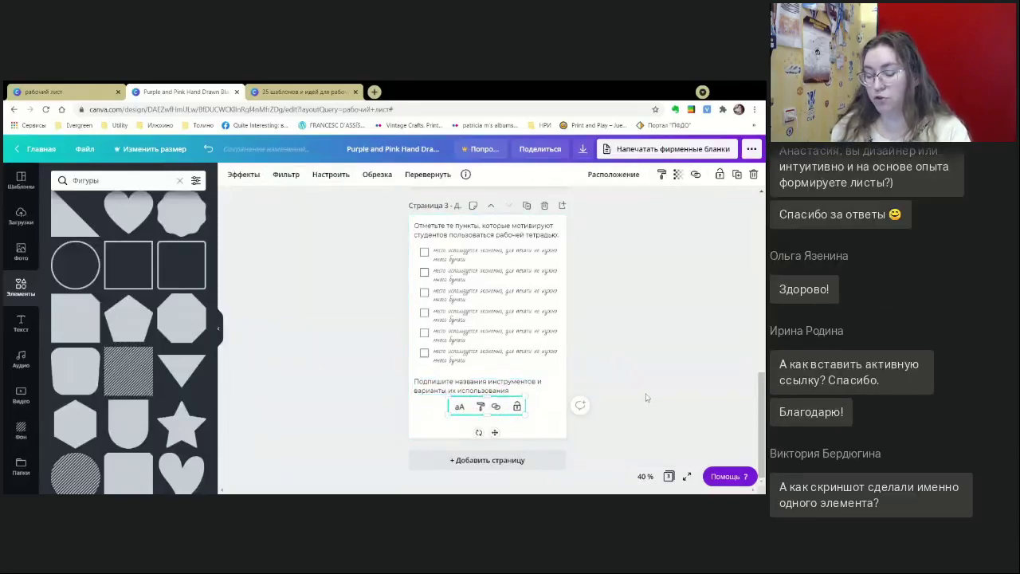
{"action": "left_click", "coordinate": [627, 348]}
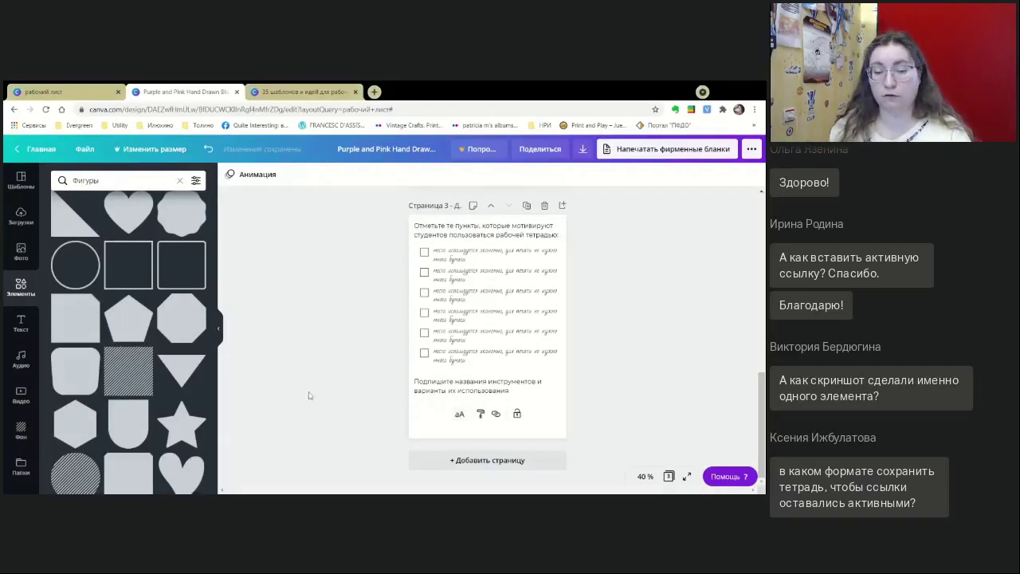
{"action": "scroll", "coordinate": [310, 367], "scroll_direction": "up", "scroll_amount": 5}
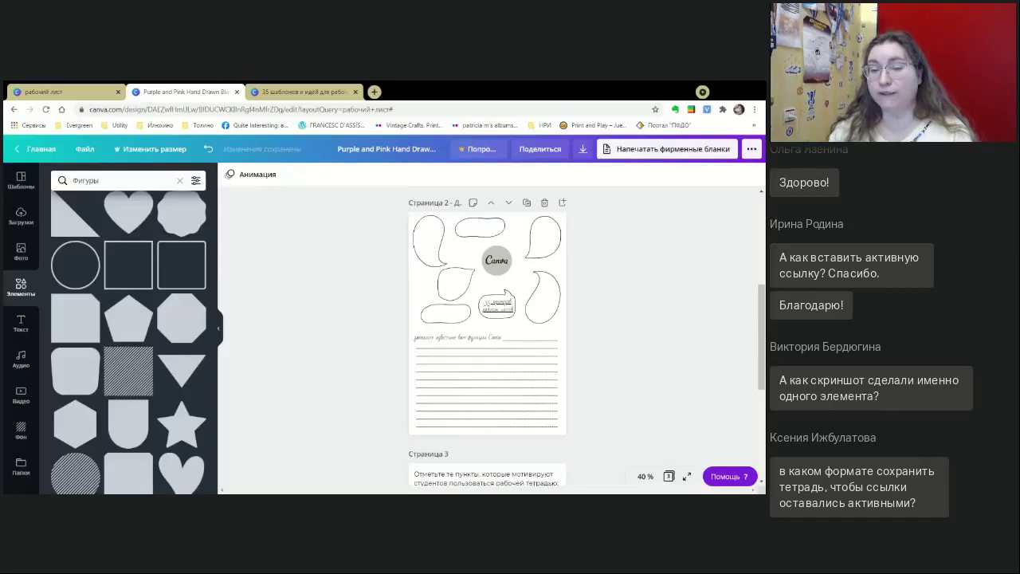
{"action": "scroll", "coordinate": [329, 347], "scroll_direction": "down", "scroll_amount": 5}
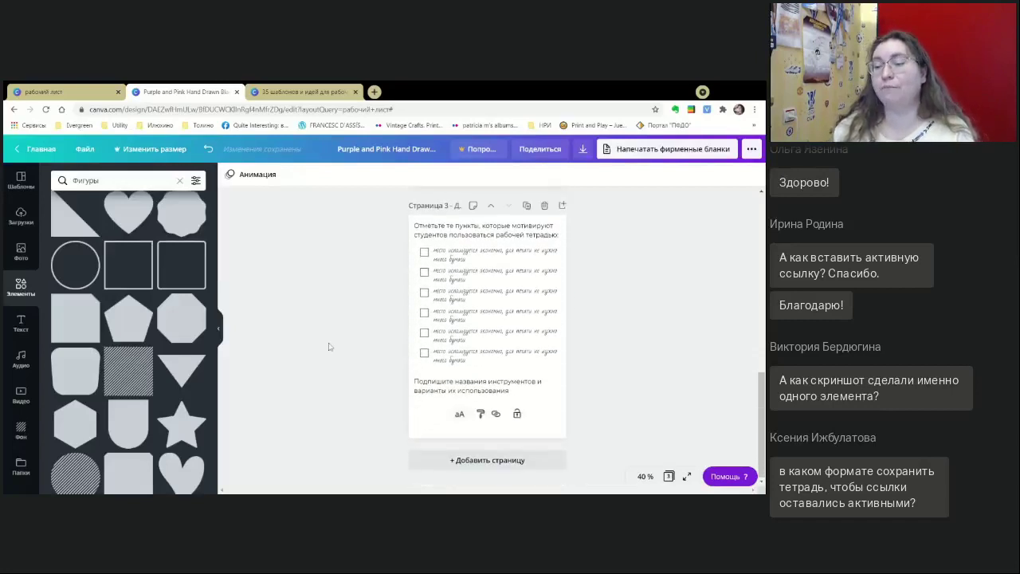
{"action": "scroll", "coordinate": [329, 347], "scroll_direction": "up", "scroll_amount": 5}
{"action": "scroll", "coordinate": [329, 347], "scroll_direction": "up", "scroll_amount": 1}
{"action": "scroll", "coordinate": [329, 346], "scroll_direction": "down", "scroll_amount": 1}
{"action": "left_click", "coordinate": [465, 295]}
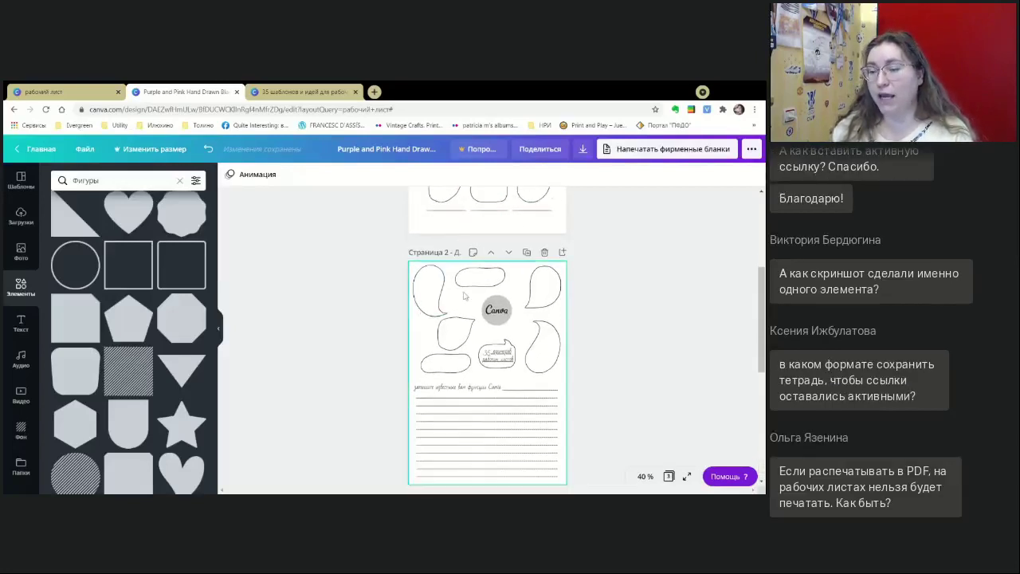
- Open the download settings and limit the export to pages 2 and 3
{"action": "left_click", "coordinate": [585, 153]}
{"action": "left_click", "coordinate": [738, 335]}
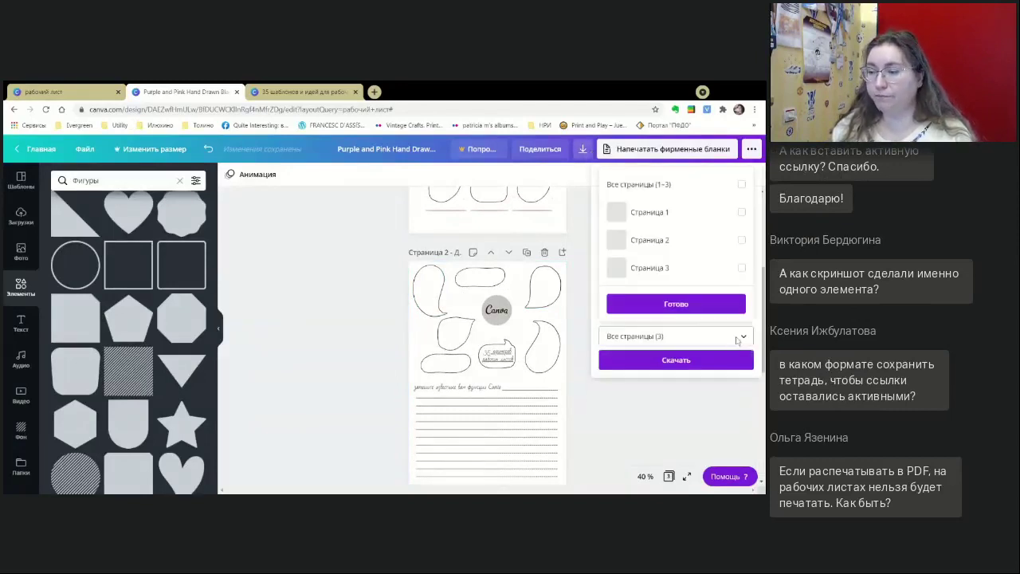
{"action": "left_click", "coordinate": [741, 240]}
{"action": "left_click", "coordinate": [742, 267]}
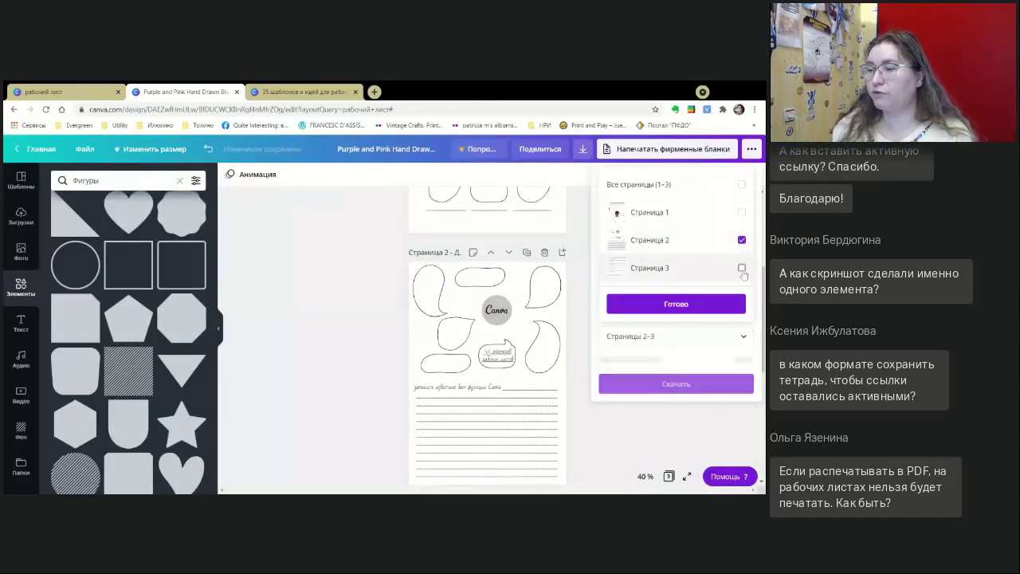
{"action": "left_click", "coordinate": [680, 306]}
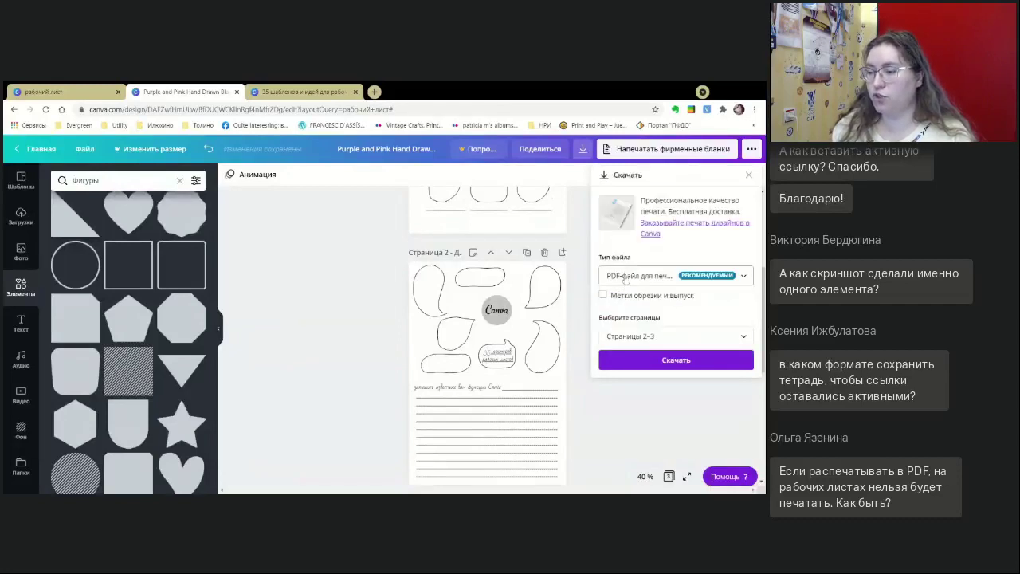
- Download the selected pages as PNG files and dismiss the print offer
{"action": "left_click", "coordinate": [625, 278]}
{"action": "scroll", "coordinate": [637, 274], "scroll_direction": "up", "scroll_amount": 2}
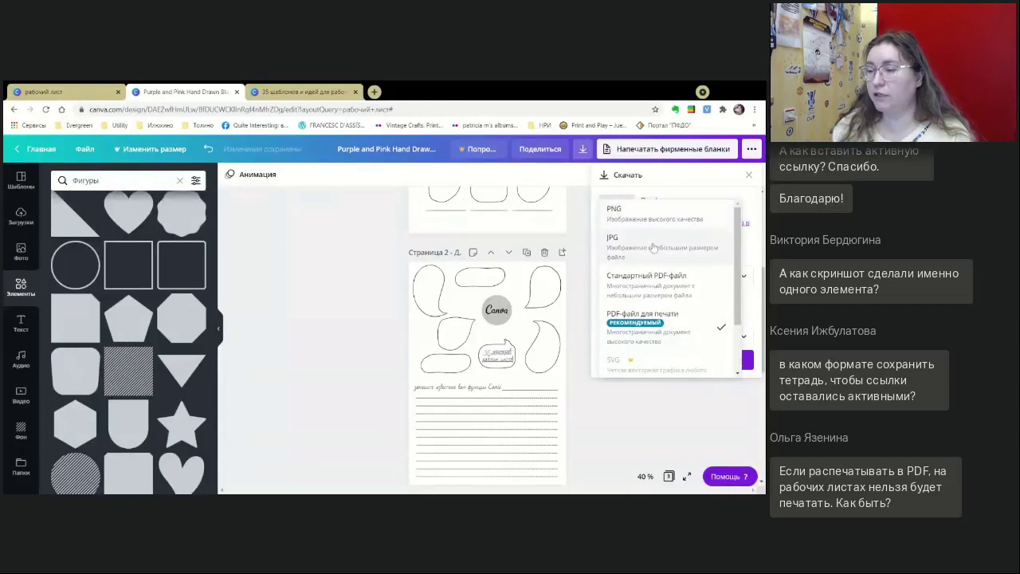
{"action": "left_click", "coordinate": [654, 213]}
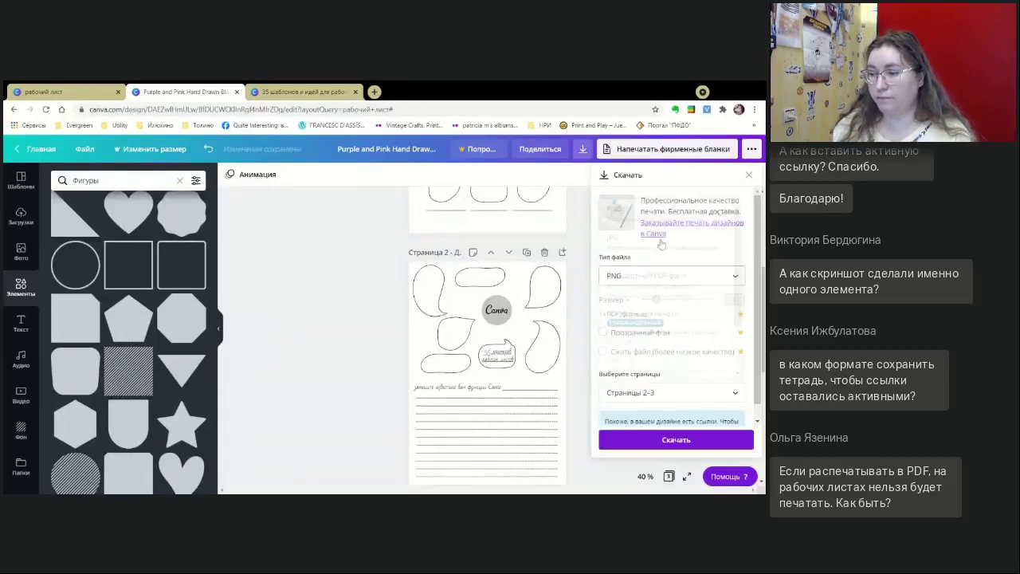
{"action": "left_click", "coordinate": [686, 440]}
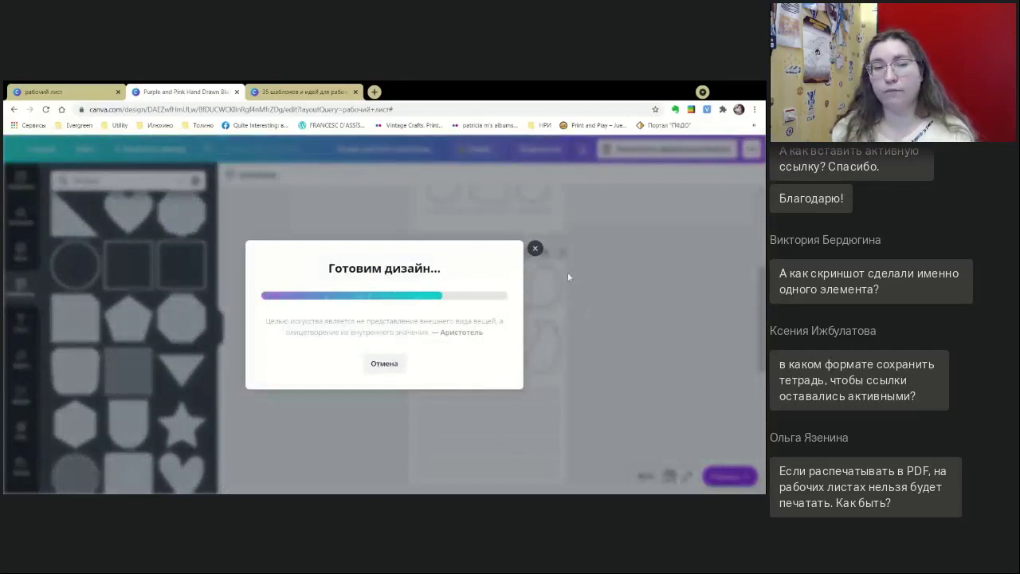
{"action": "left_click", "coordinate": [665, 176]}
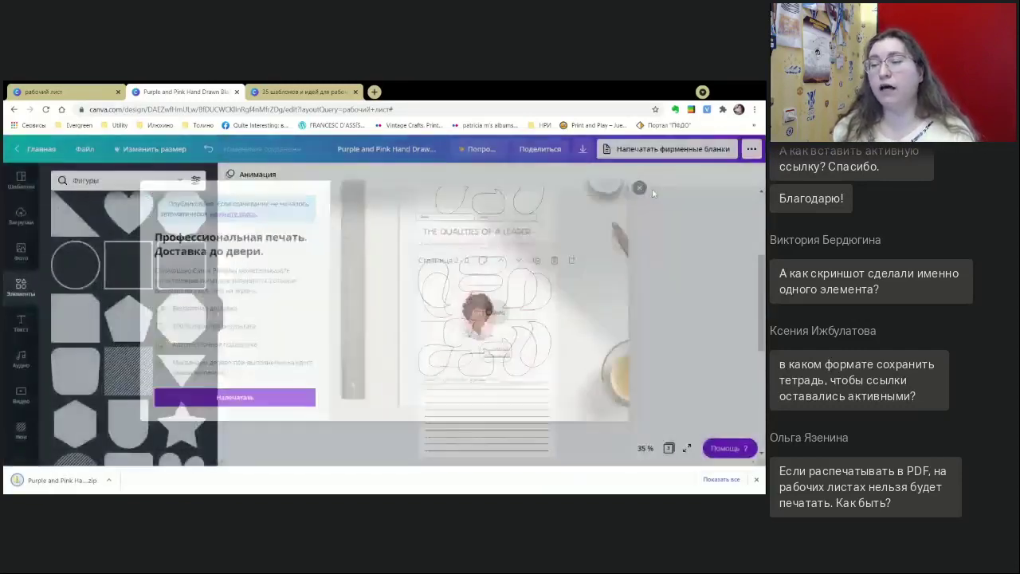
- Create a new blank custom-size design of 29.7 x 21 cm from the template search page, then return to that page
{"action": "left_click", "coordinate": [50, 92]}
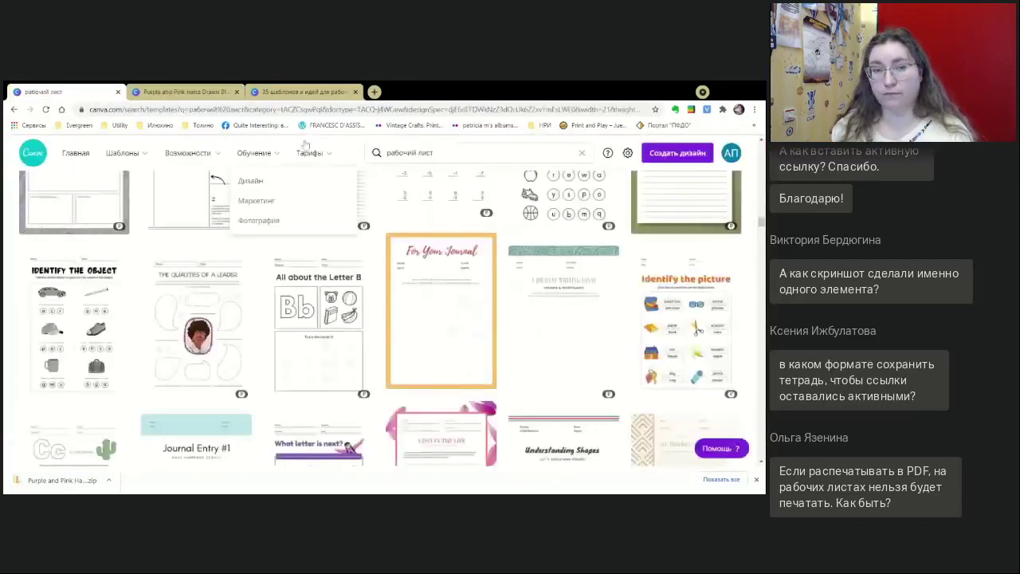
{"action": "left_click", "coordinate": [583, 157]}
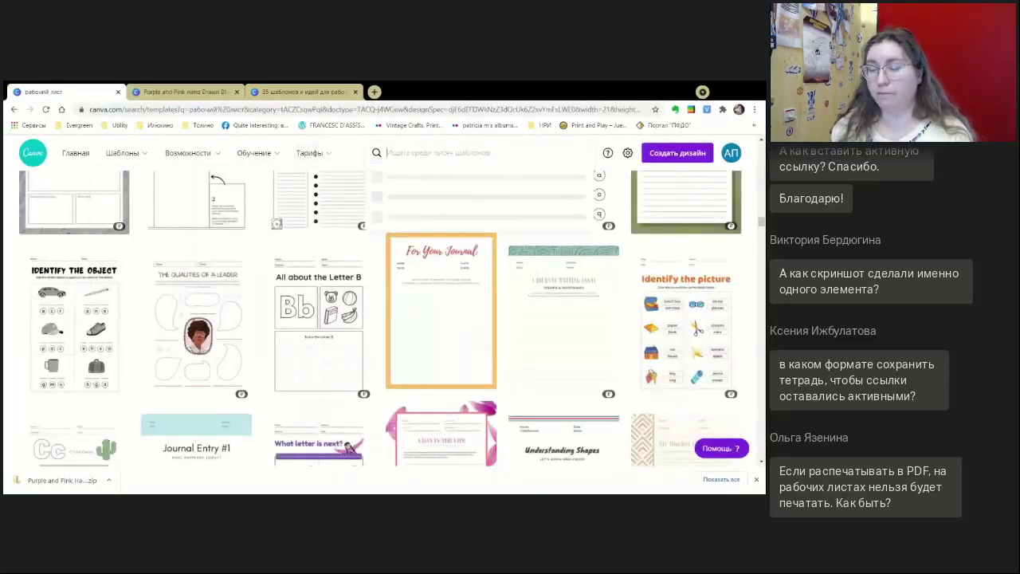
{"action": "left_click", "coordinate": [672, 153]}
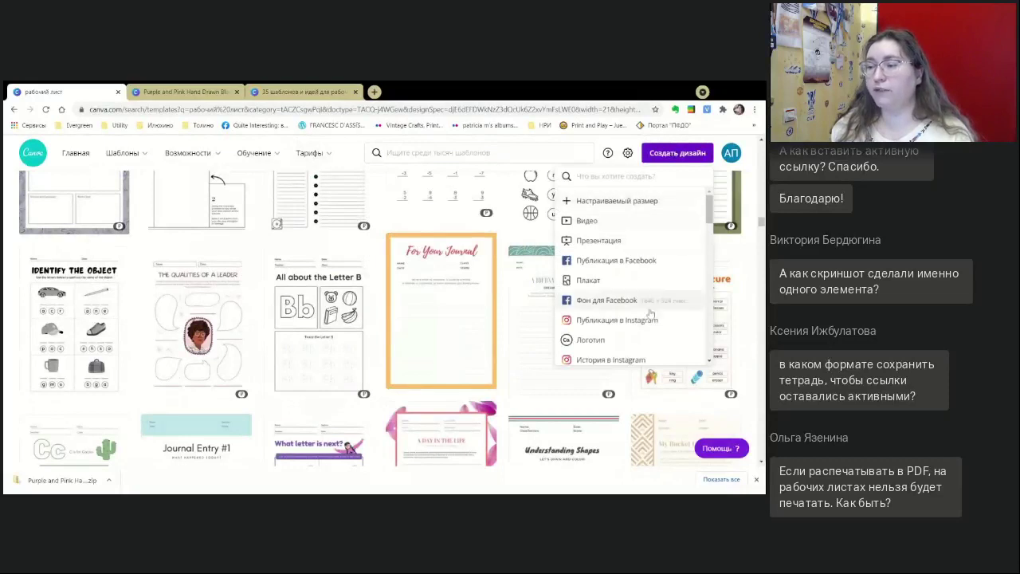
{"action": "left_click", "coordinate": [643, 206]}
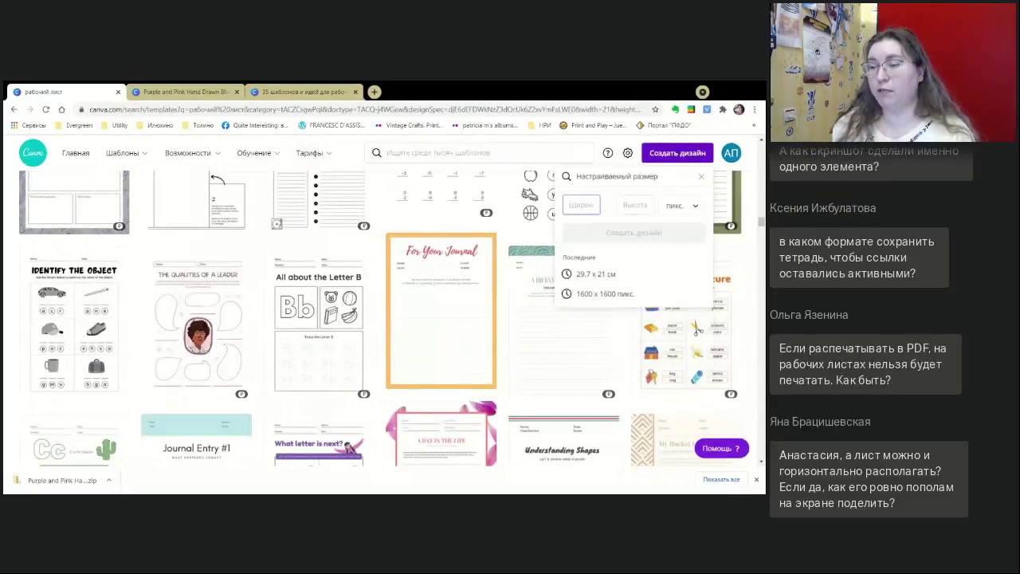
{"action": "left_click", "coordinate": [600, 277]}
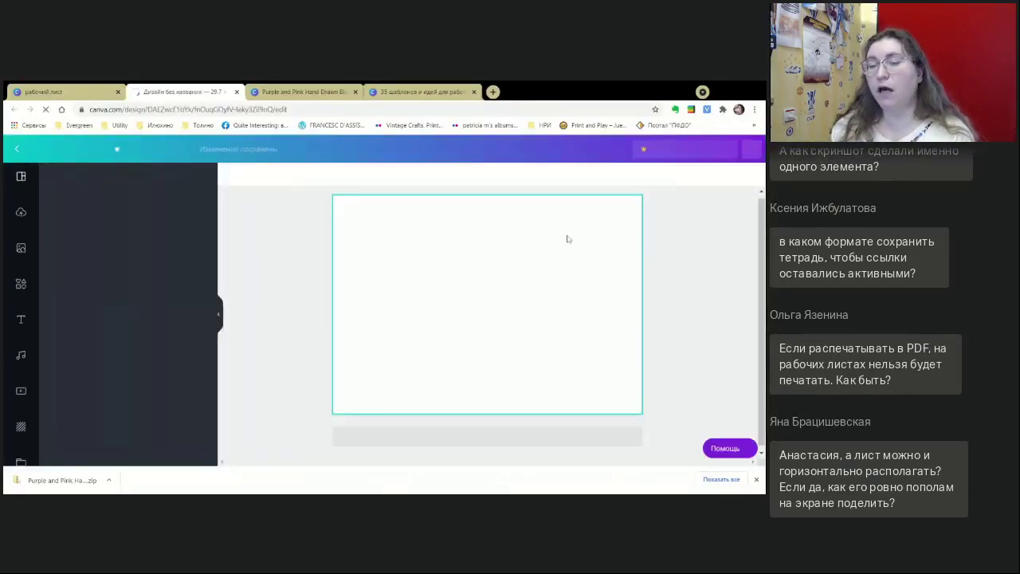
{"action": "left_click", "coordinate": [56, 92]}
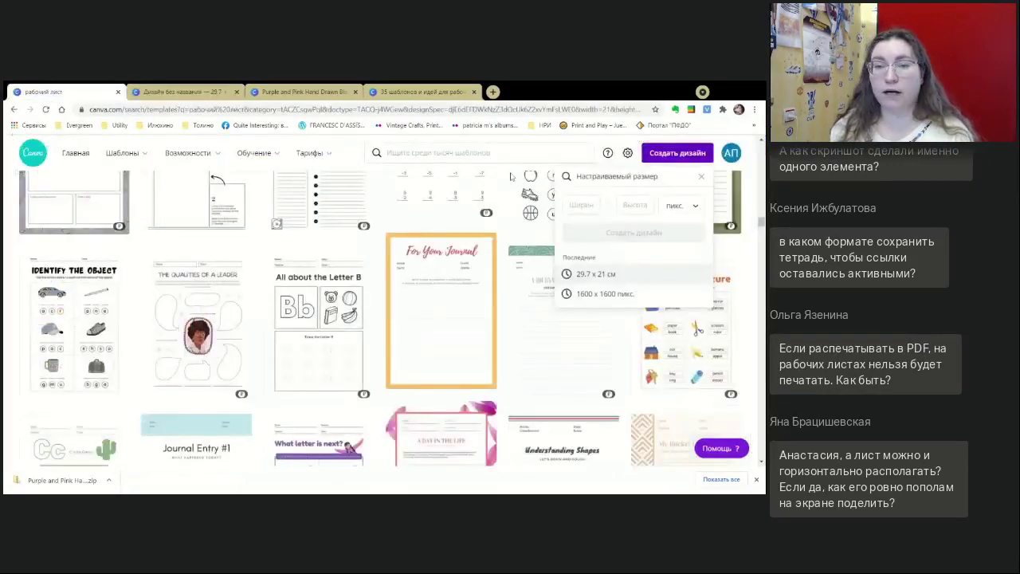
- Search the template formats for "документ горизонталь", look through the suggested document types, and clear the search
{"action": "type", "text": "док"}
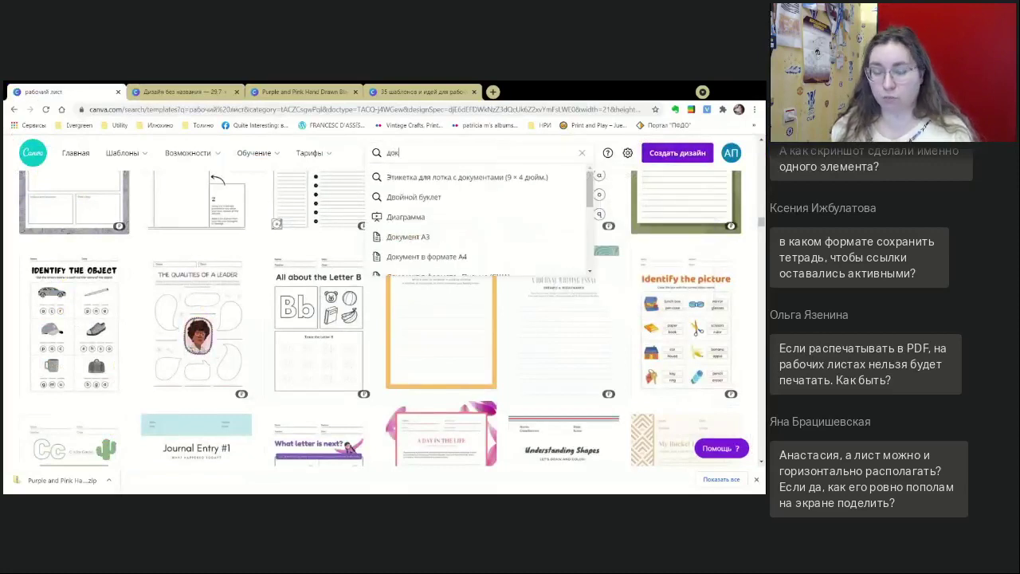
{"action": "type", "text": "умент"}
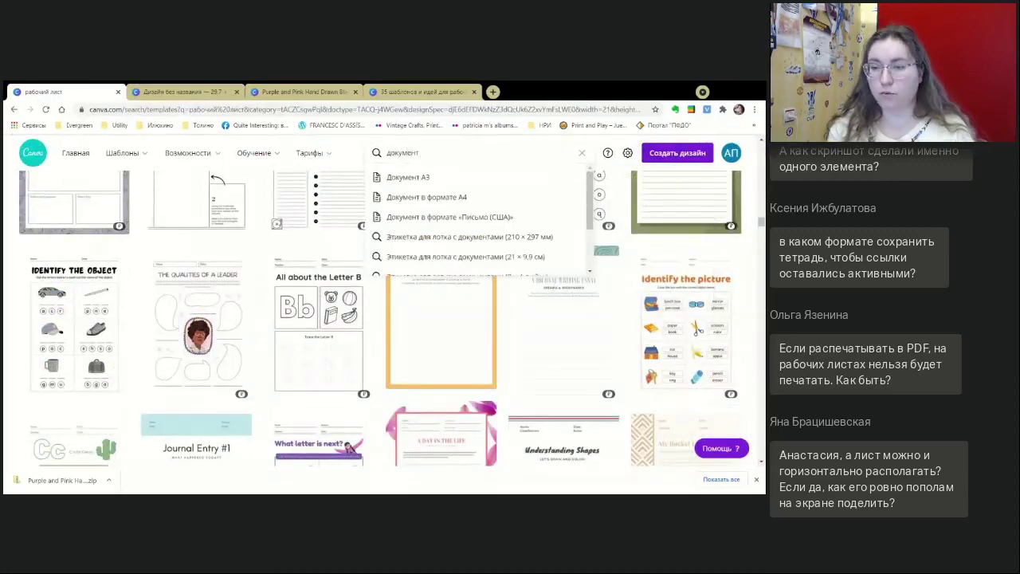
{"action": "scroll", "coordinate": [473, 205], "scroll_direction": "down", "scroll_amount": 2}
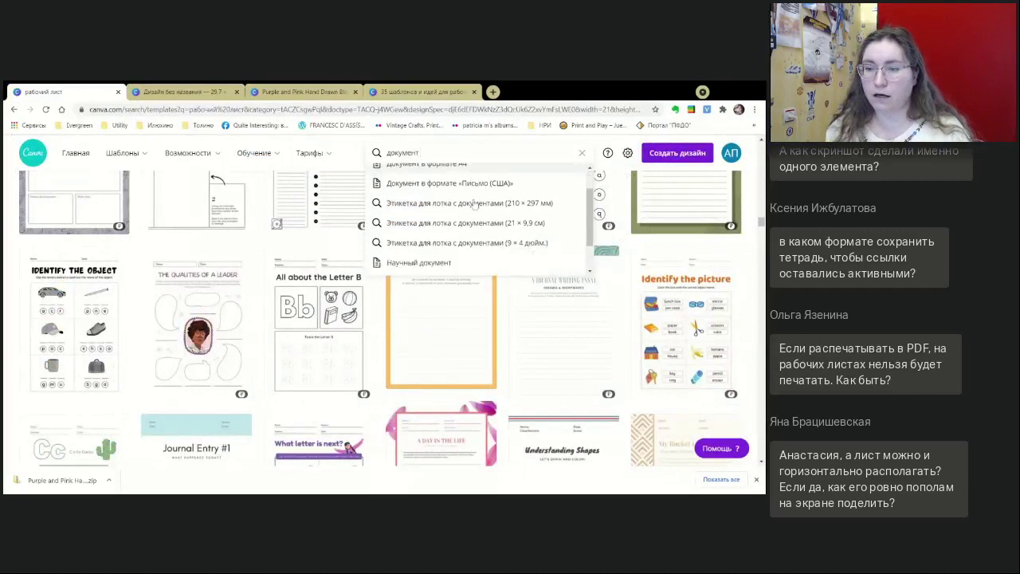
{"action": "type", "text": "с"}
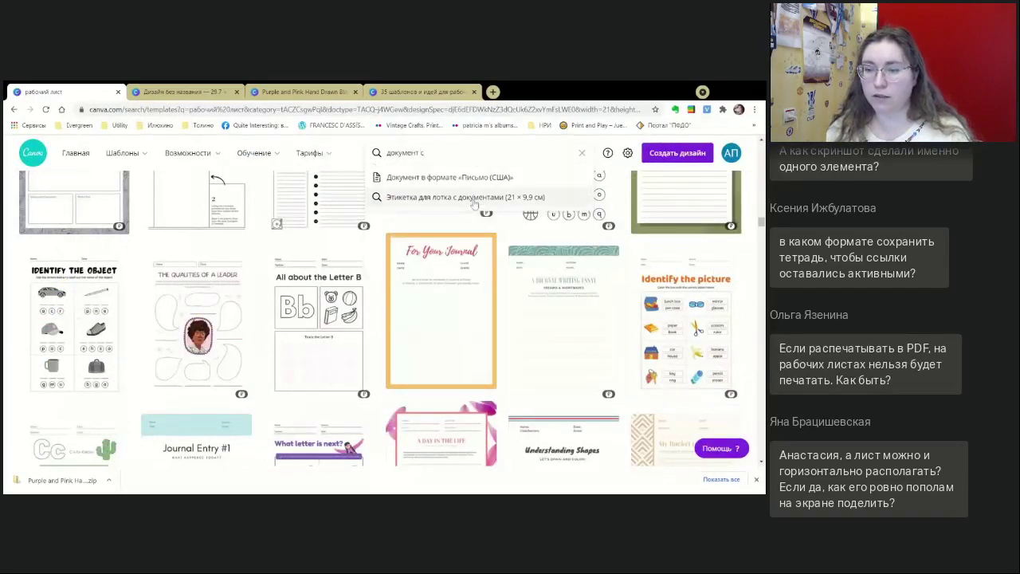
{"action": "key", "text": "BackSpace"}
{"action": "key", "text": "BackSpace"}
{"action": "type", "text": "гор"}
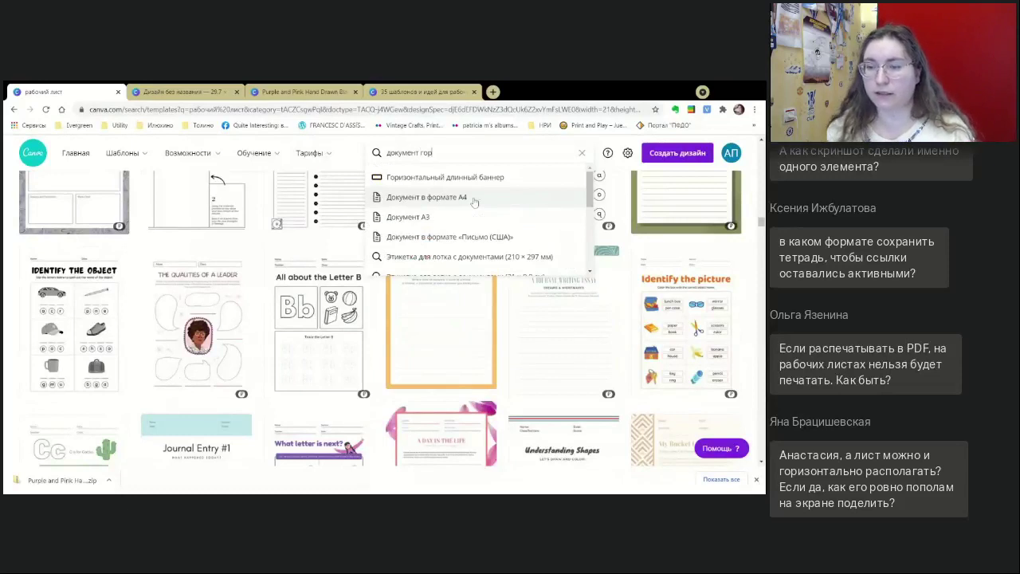
{"action": "scroll", "coordinate": [472, 204], "scroll_direction": "down", "scroll_amount": 5}
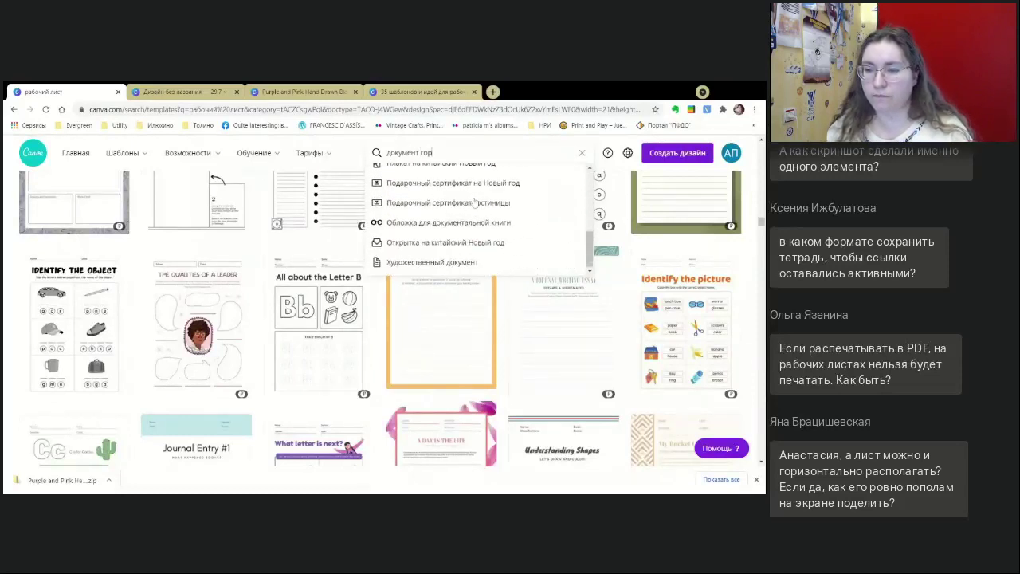
{"action": "scroll", "coordinate": [475, 202], "scroll_direction": "up", "scroll_amount": 5}
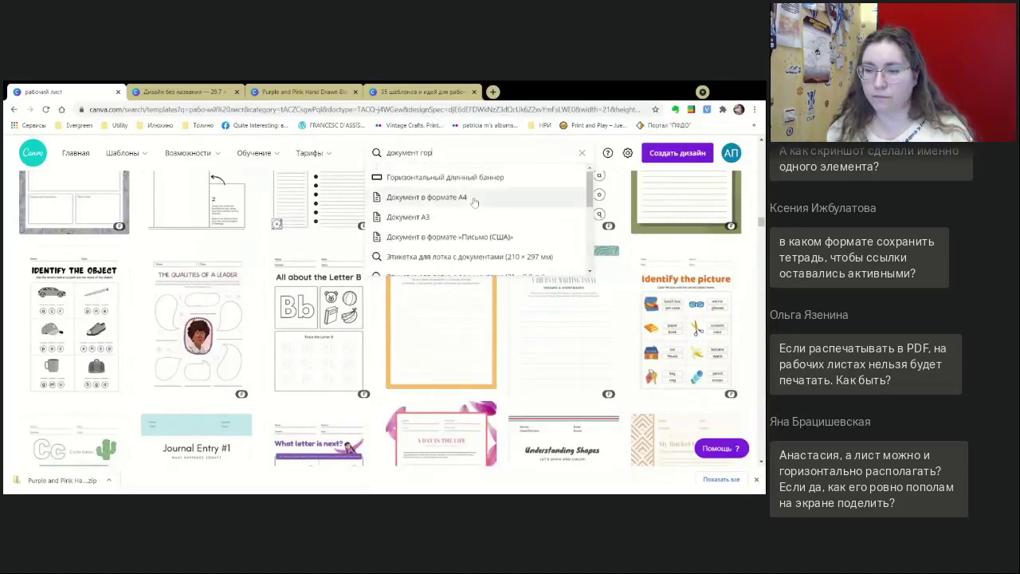
{"action": "type", "text": "изон"}
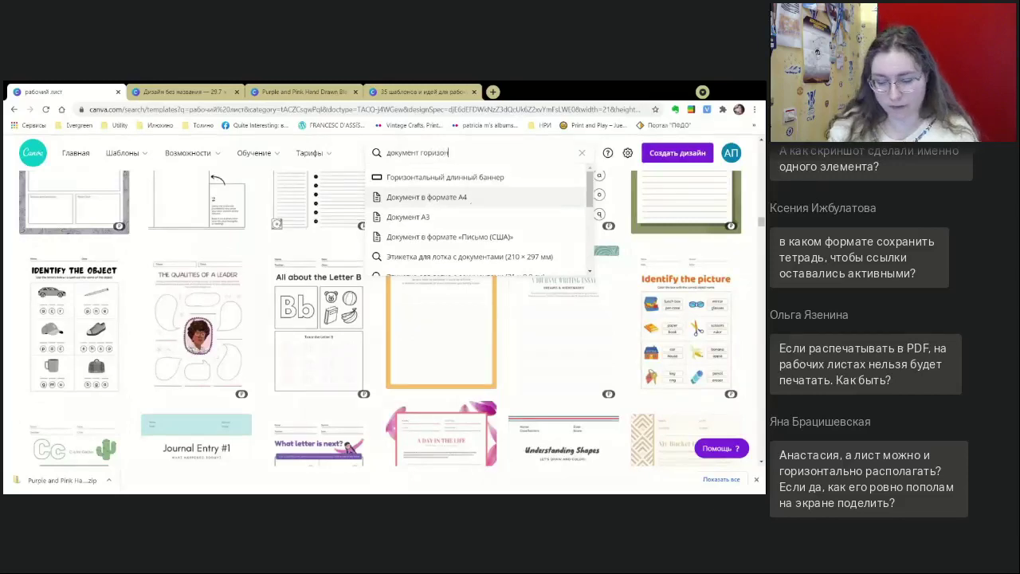
{"action": "type", "text": "таль"}
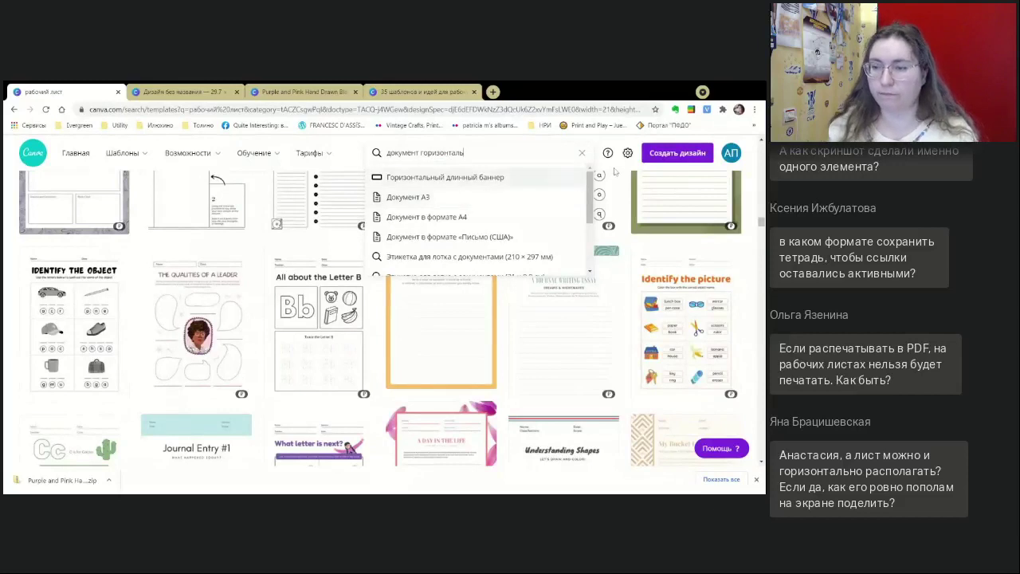
{"action": "left_click", "coordinate": [582, 152]}
- Enter a custom design size of 29.7 cm wide by 21 cm high for a new landscape sheet
{"action": "left_click", "coordinate": [677, 152]}
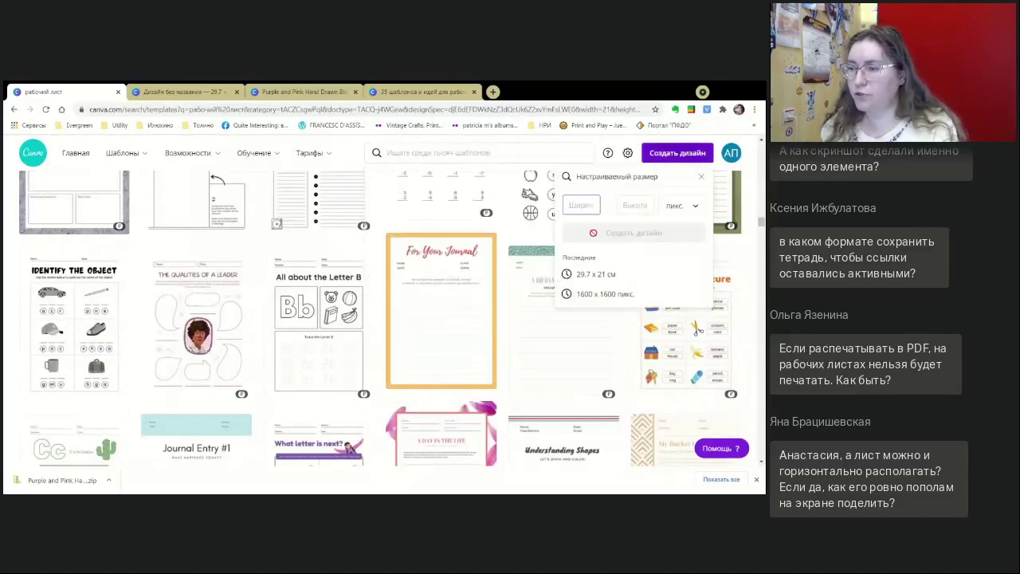
{"action": "type", "text": "29,"}
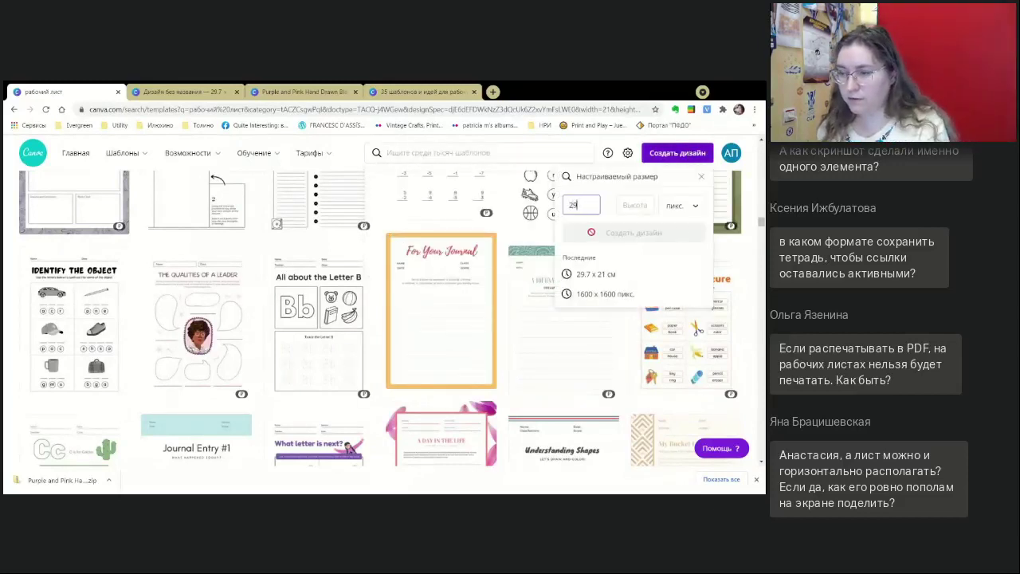
{"action": "left_click", "coordinate": [681, 206]}
{"action": "left_click", "coordinate": [678, 263]}
{"action": "double_click", "coordinate": [577, 205]}
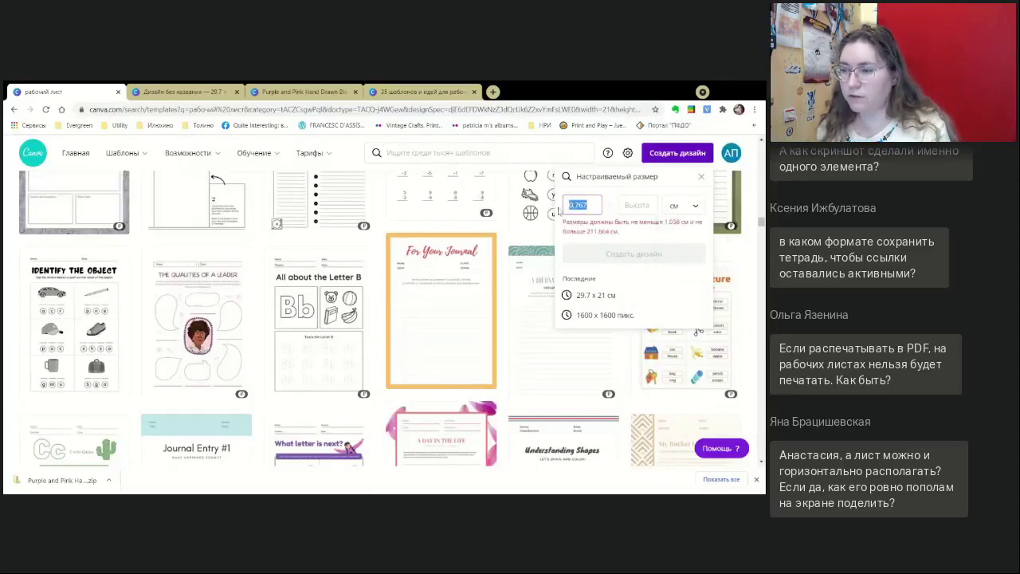
{"action": "type", "text": "29,7"}
{"action": "key", "text": "Tab"}
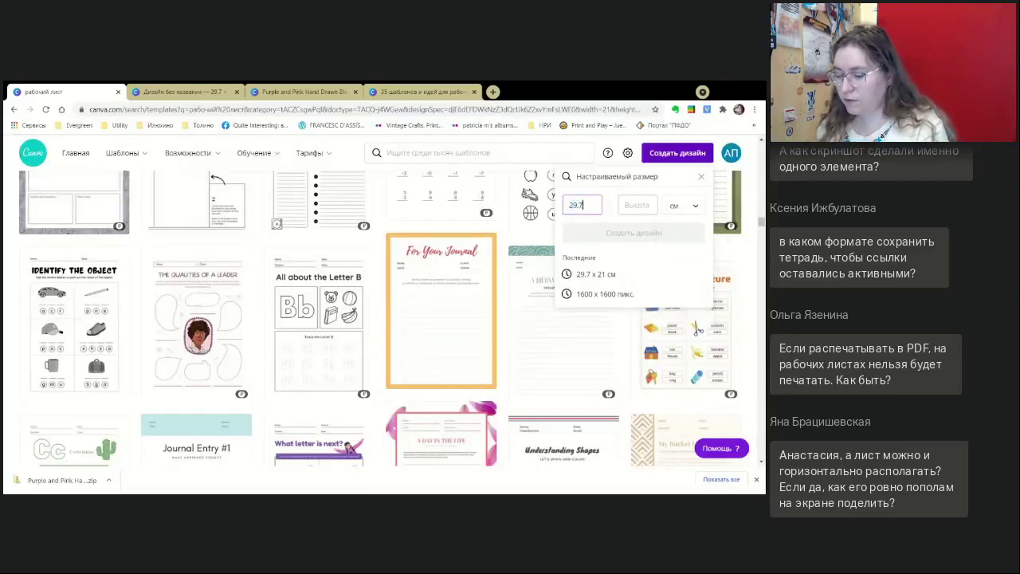
{"action": "type", "text": "21"}
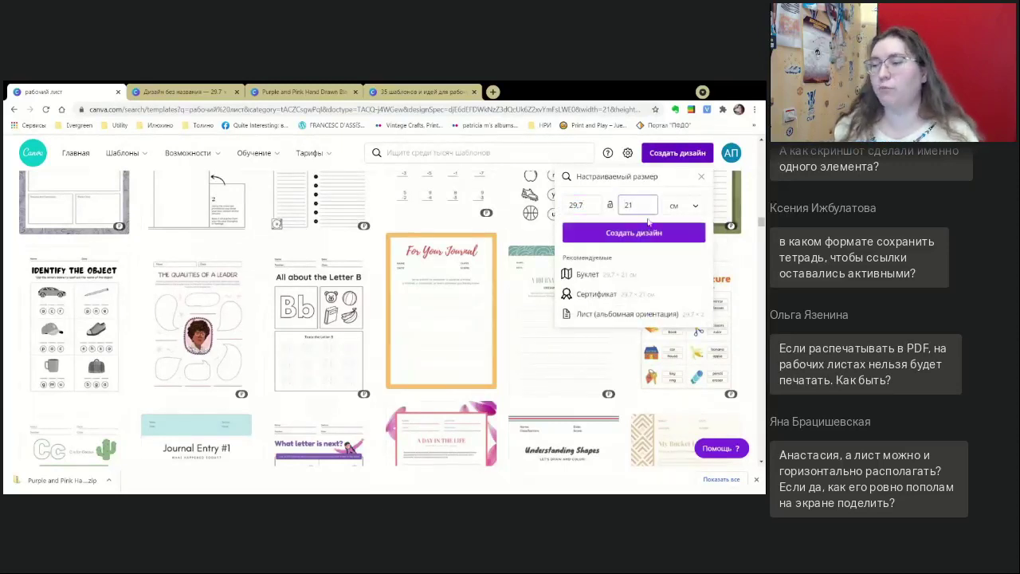
- Switch to the blank 29.7 x 21 cm design and add the two exported worksheet page images from the uploads
{"action": "left_click", "coordinate": [183, 92]}
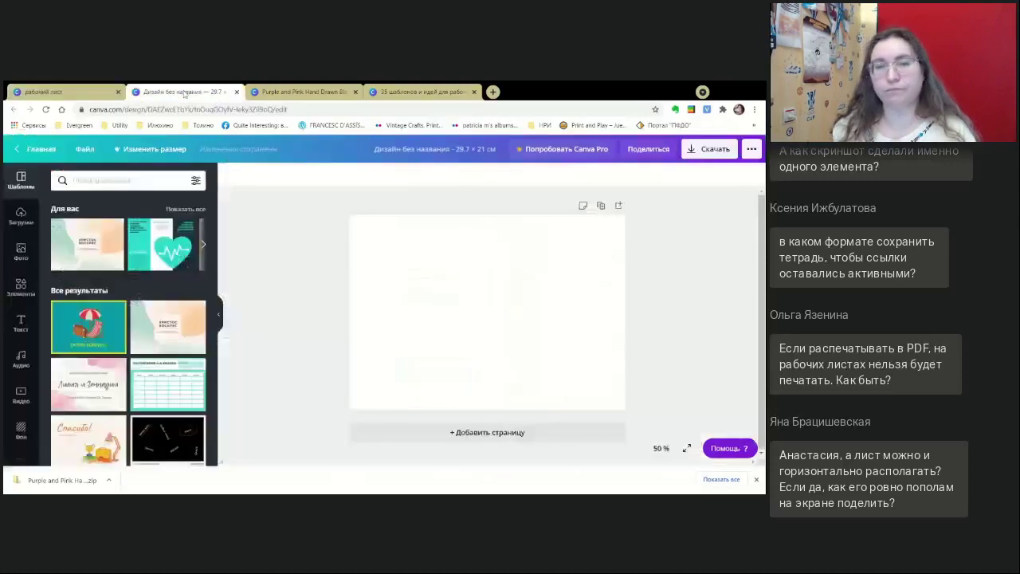
{"action": "left_click", "coordinate": [19, 217]}
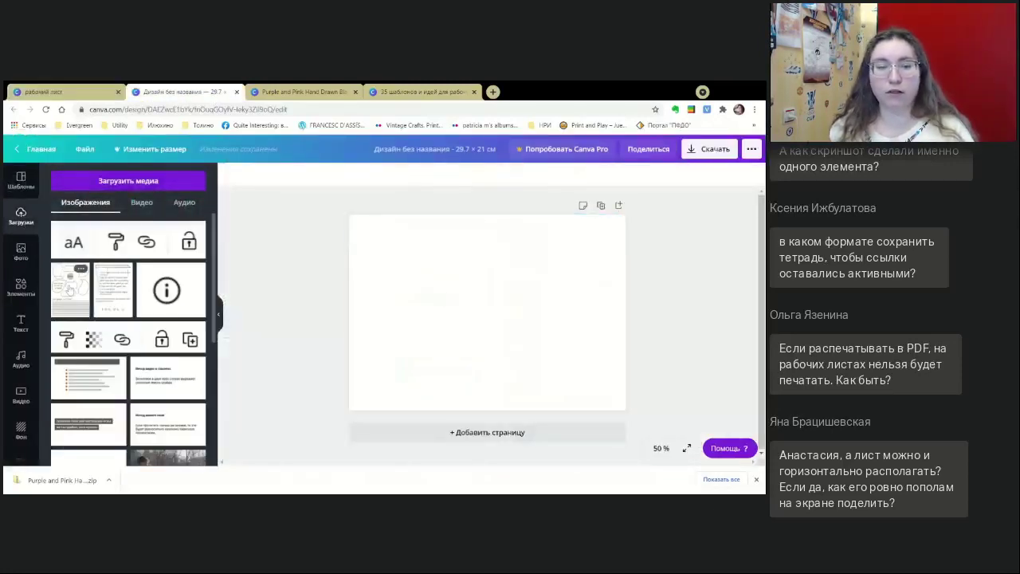
{"action": "left_click", "coordinate": [70, 290]}
{"action": "left_click", "coordinate": [137, 295]}
- Align the bubble page to the sheet's left half and the checklist page to its right half, scaling both to full height
{"action": "left_click_drag", "start_coordinate": [444, 330], "coordinate": [386, 276]}
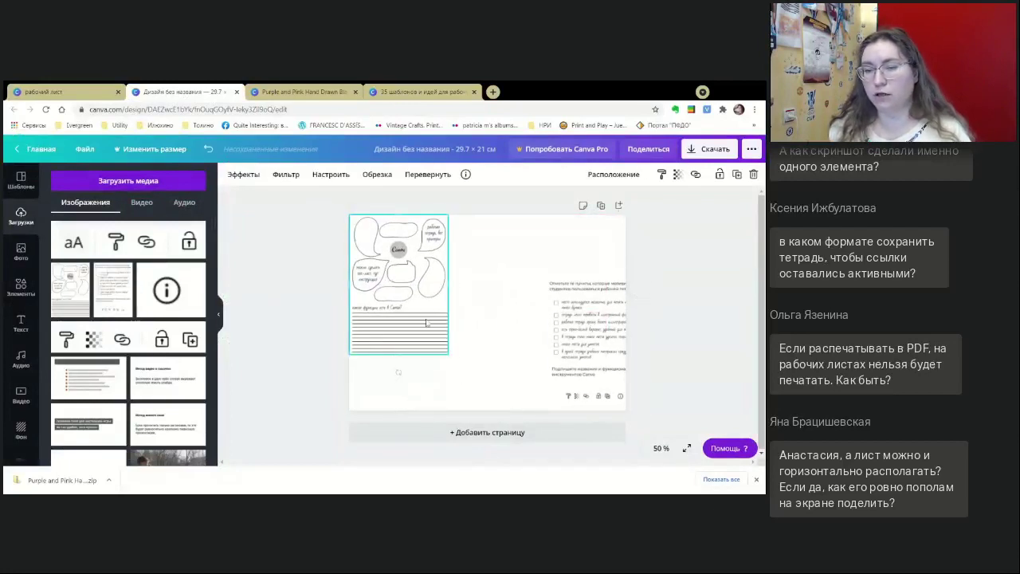
{"action": "left_click_drag", "start_coordinate": [448, 353], "coordinate": [487, 408]}
{"action": "left_click_drag", "start_coordinate": [596, 346], "coordinate": [537, 285]}
{"action": "left_click_drag", "start_coordinate": [603, 377], "coordinate": [626, 412]}
{"action": "left_click", "coordinate": [695, 342]}
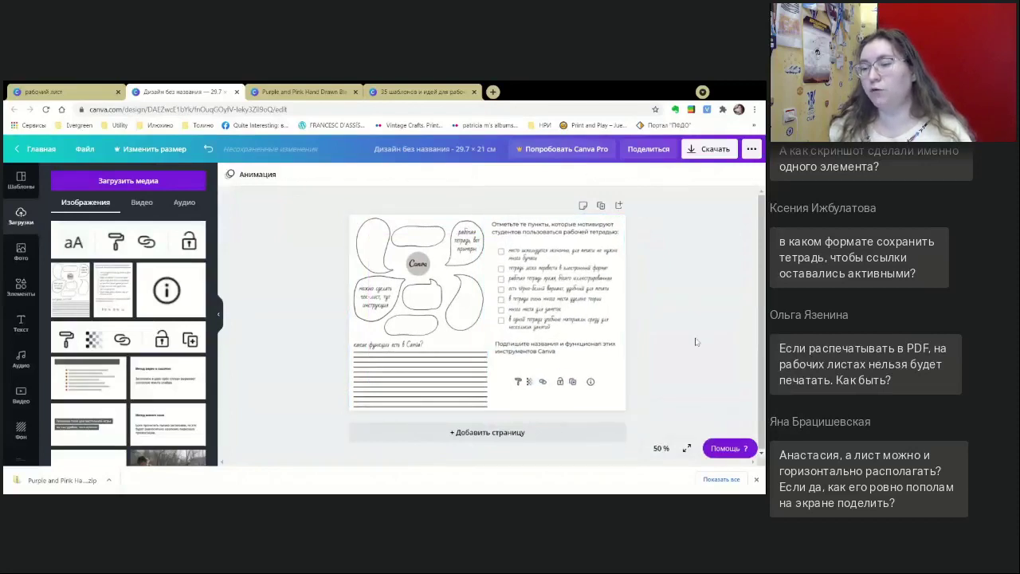
- Select the standard PDF file type in the download settings and close them without downloading
{"action": "left_click", "coordinate": [698, 156]}
{"action": "left_click", "coordinate": [706, 216]}
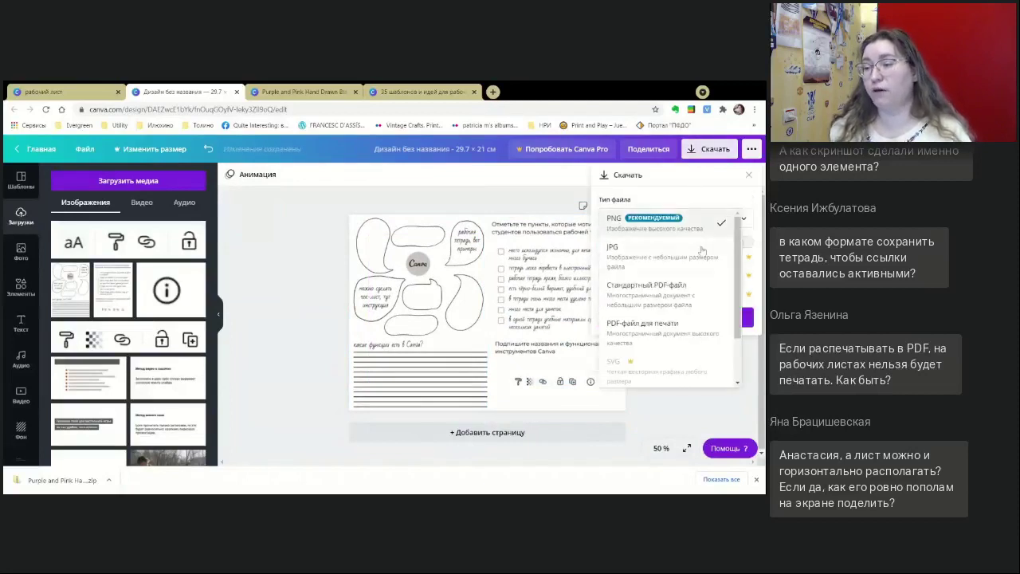
{"action": "left_click", "coordinate": [683, 292]}
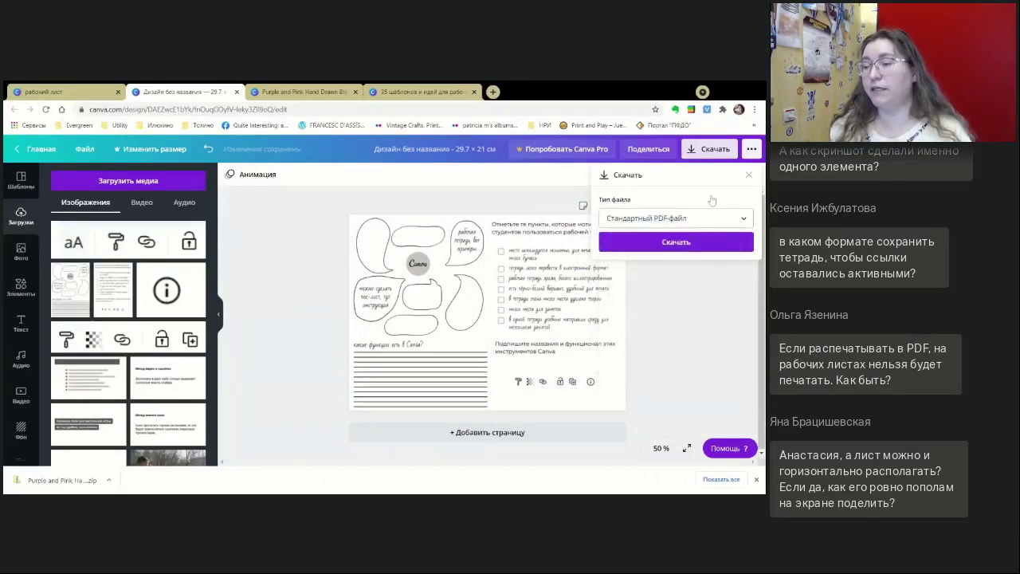
{"action": "left_click", "coordinate": [699, 306]}
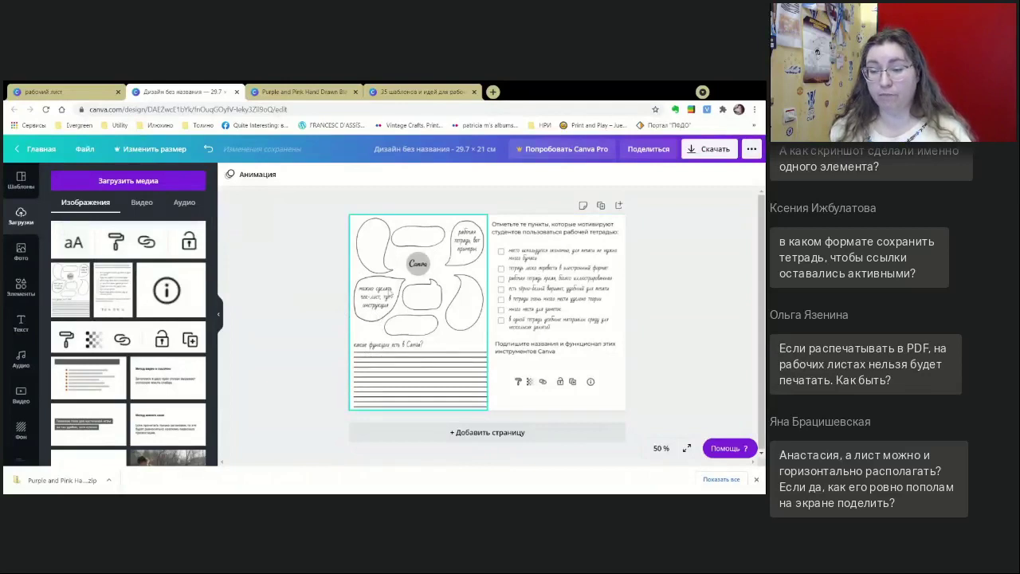
- Add the grey round Canva logo from the "canva" element results and recolour its lettering black
{"action": "left_click", "coordinate": [20, 293]}
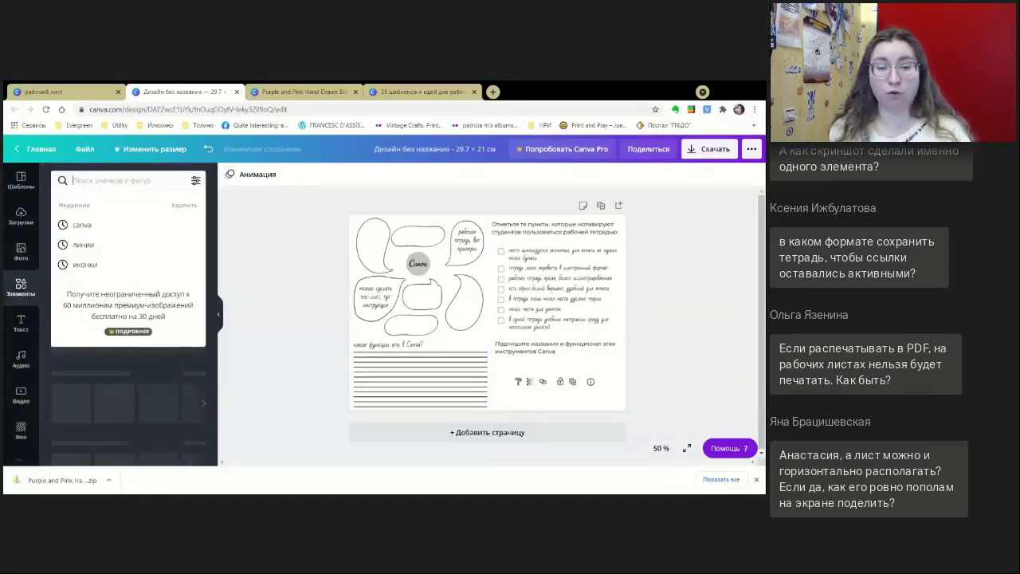
{"action": "left_click", "coordinate": [143, 227]}
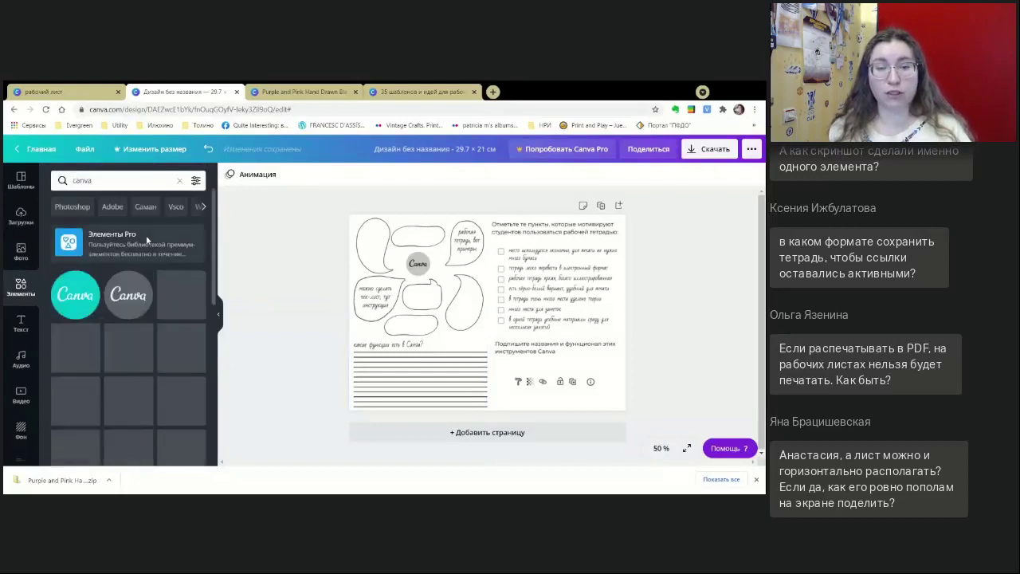
{"action": "left_click", "coordinate": [128, 295]}
{"action": "left_click", "coordinate": [230, 174]}
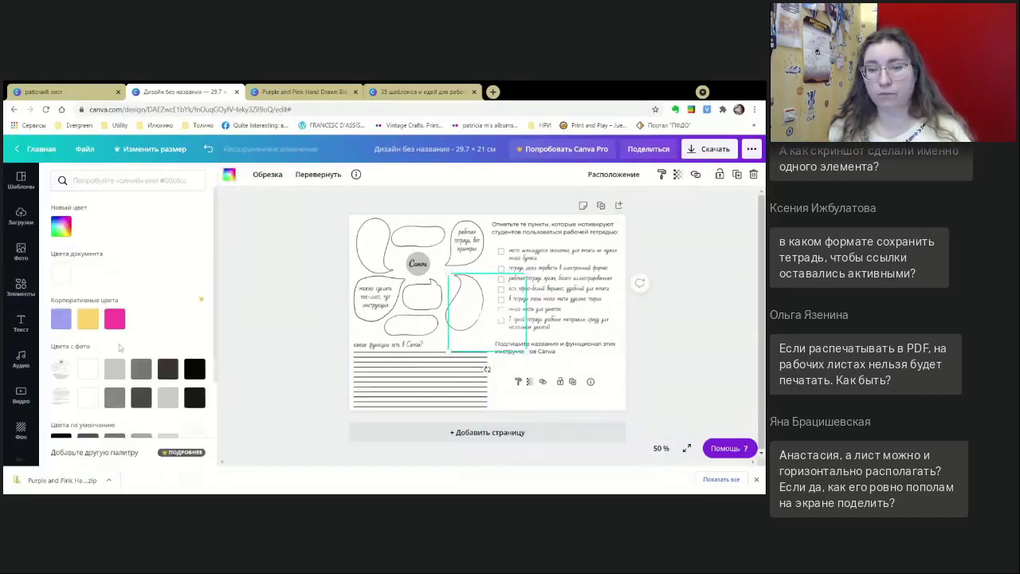
{"action": "left_click", "coordinate": [194, 369]}
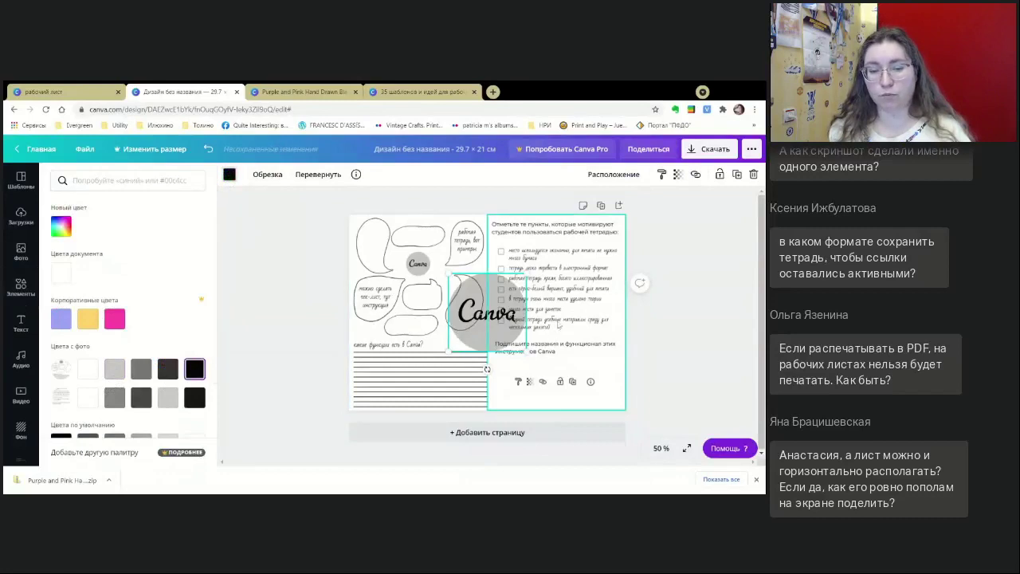
- Shrink the new Canva logo and place it over the logo among the bubbles, sized to cover it completely
{"action": "left_click_drag", "start_coordinate": [524, 352], "coordinate": [418, 263]}
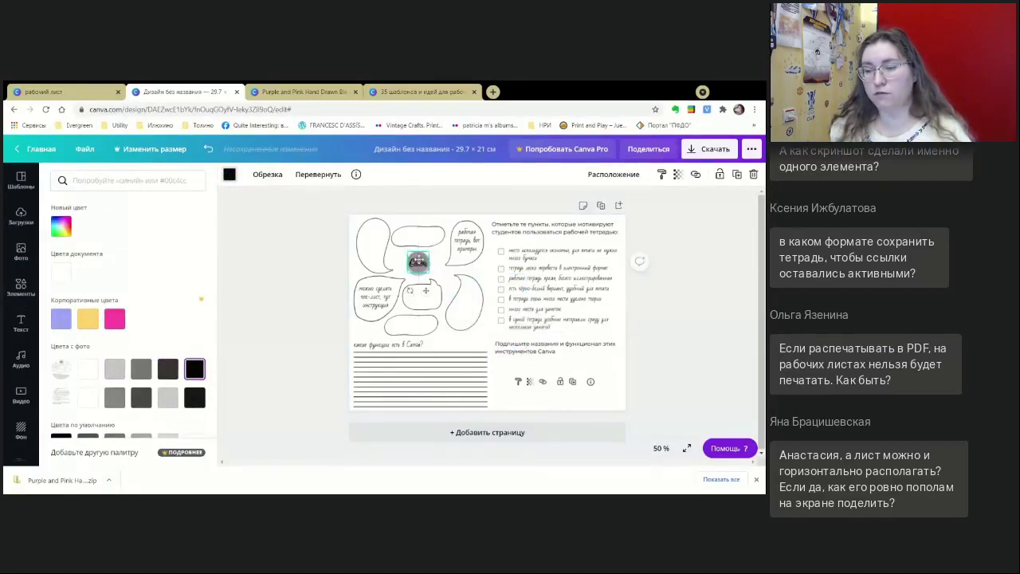
{"action": "key", "text": "Escape"}
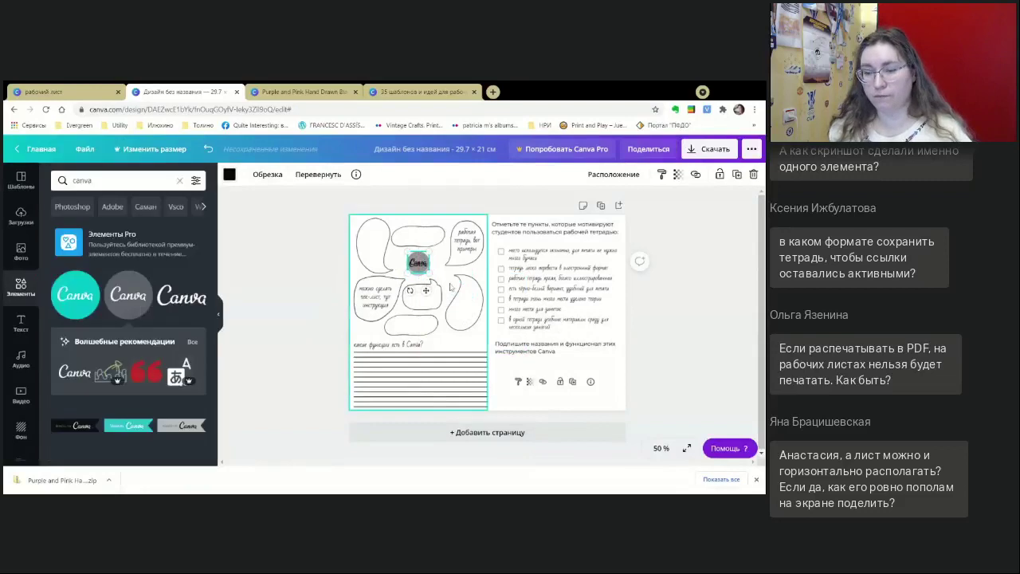
{"action": "left_click", "coordinate": [661, 448]}
{"action": "left_click", "coordinate": [644, 293]}
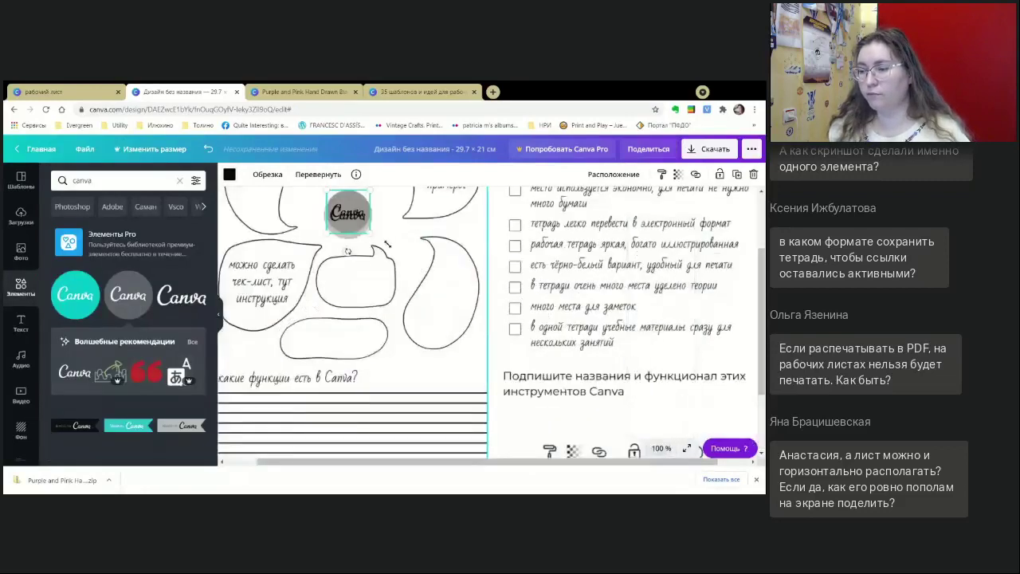
{"action": "left_click_drag", "start_coordinate": [376, 242], "coordinate": [358, 229]}
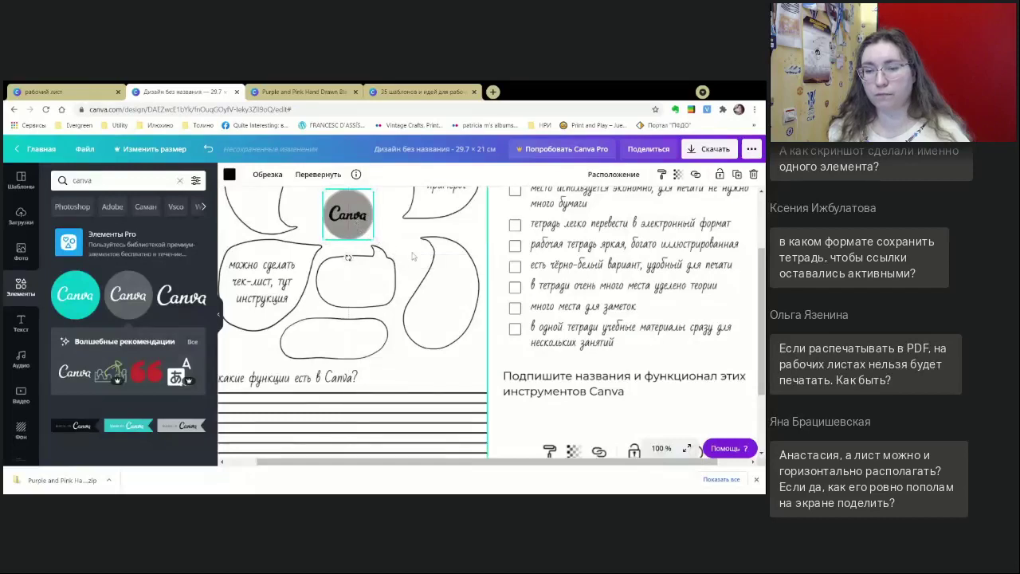
- Fit the whole sheet in view with the downloads bar closed, and switch to the presentation slides
{"action": "scroll", "coordinate": [458, 318], "scroll_direction": "down", "scroll_amount": 2}
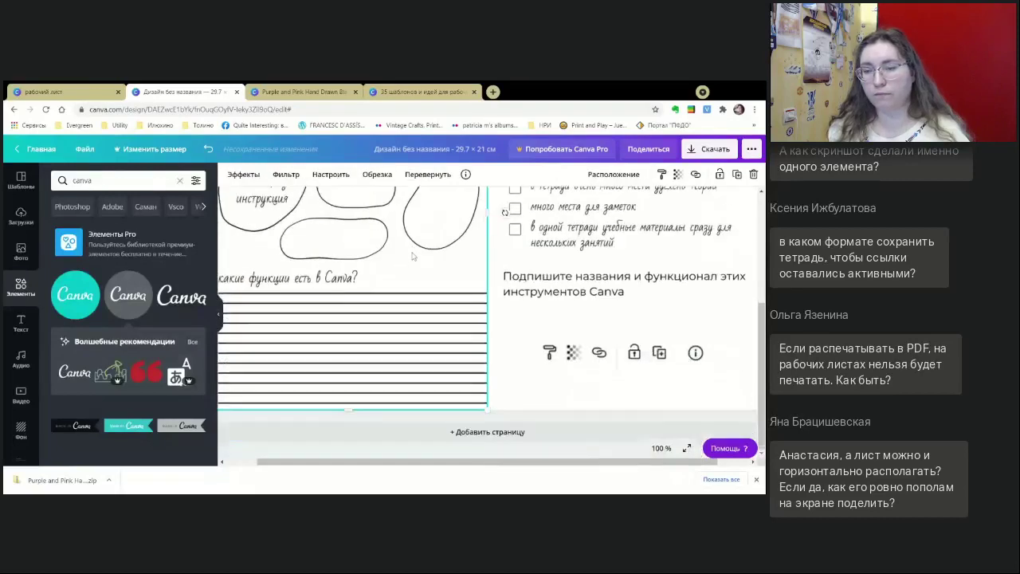
{"action": "left_click", "coordinate": [662, 448]}
{"action": "left_click", "coordinate": [651, 315]}
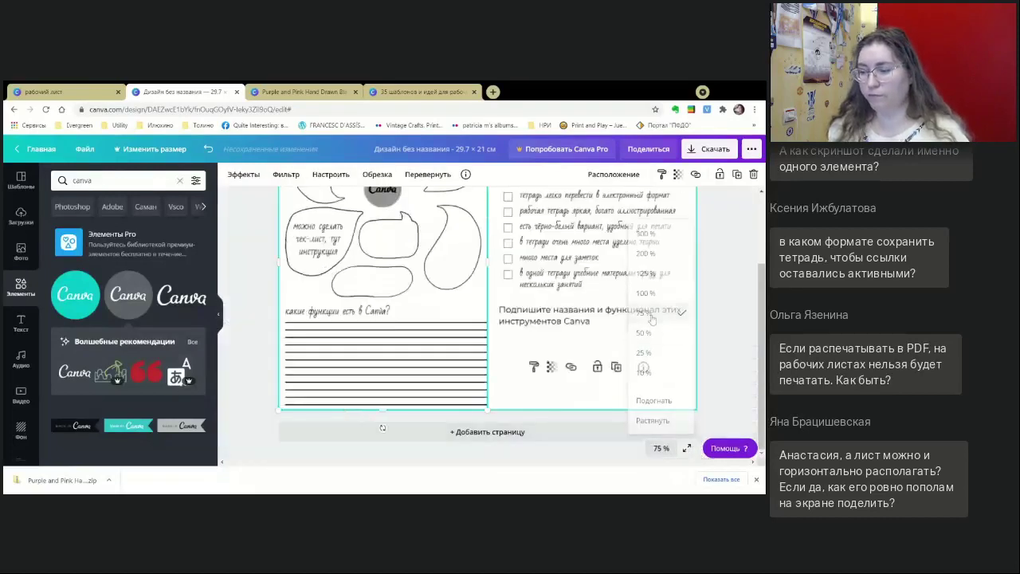
{"action": "left_click", "coordinate": [662, 448]}
{"action": "left_click", "coordinate": [659, 399]}
{"action": "left_click", "coordinate": [659, 409]}
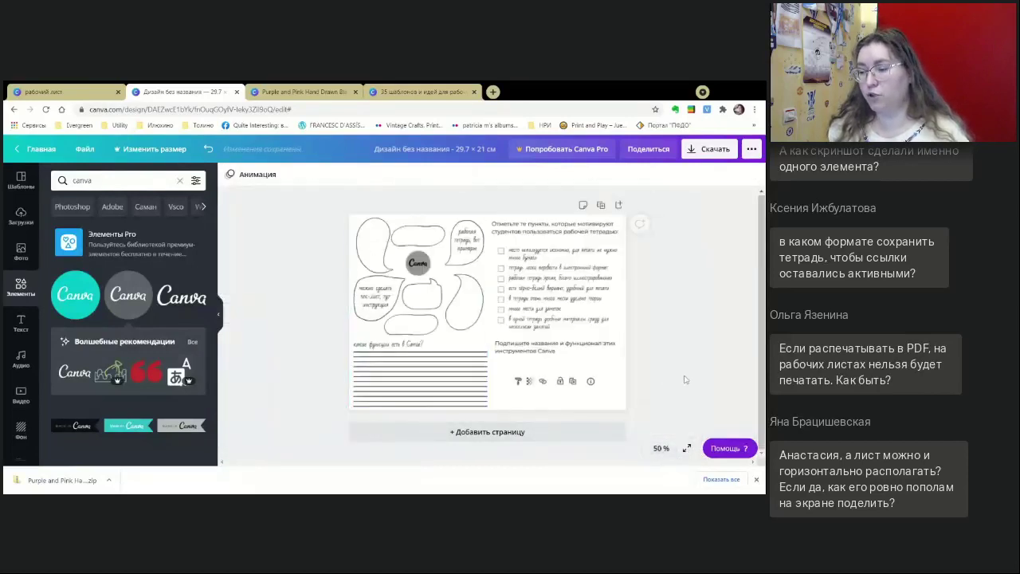
{"action": "left_click", "coordinate": [756, 479]}
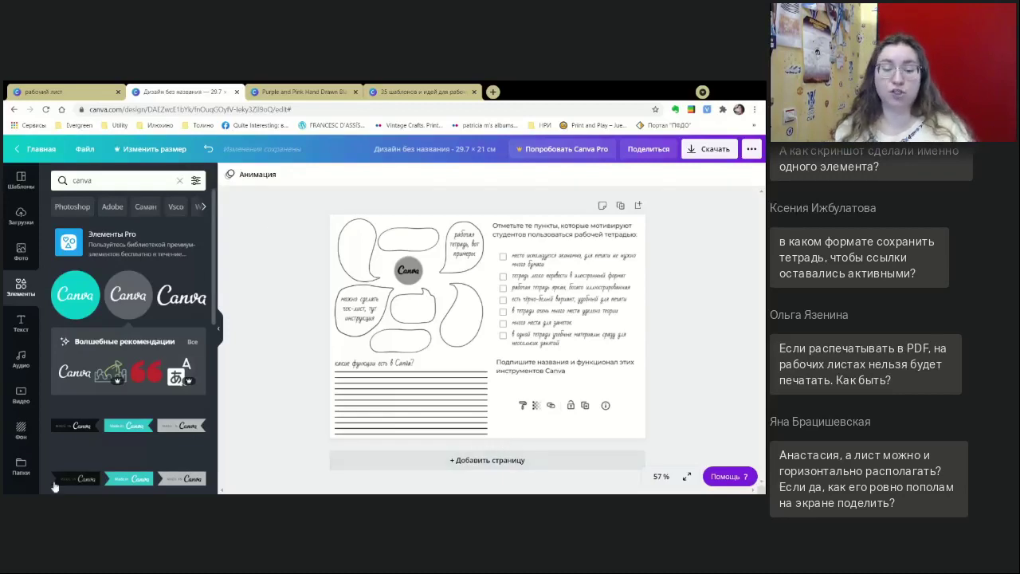
{"action": "key", "text": "alt+Tab"}
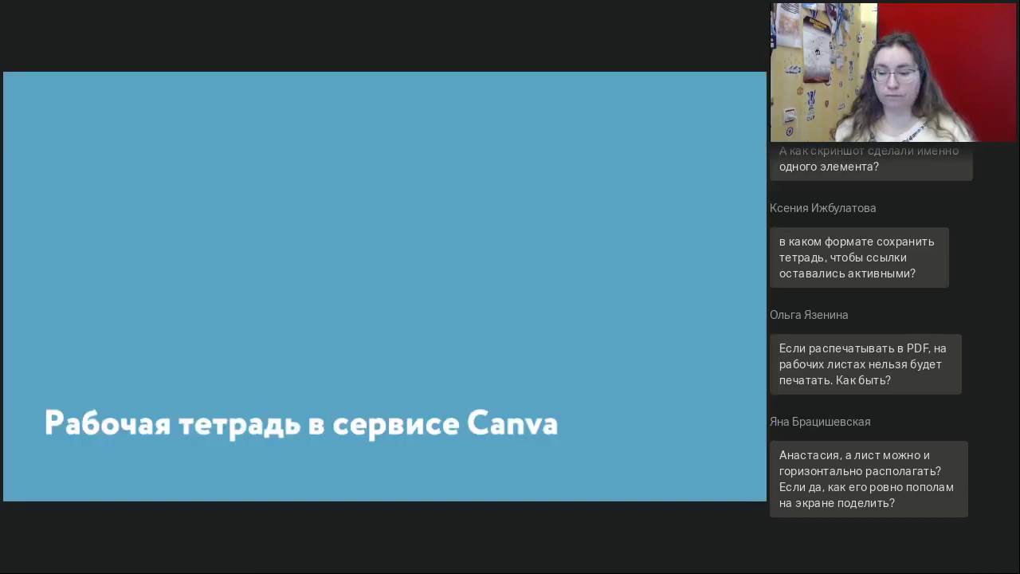